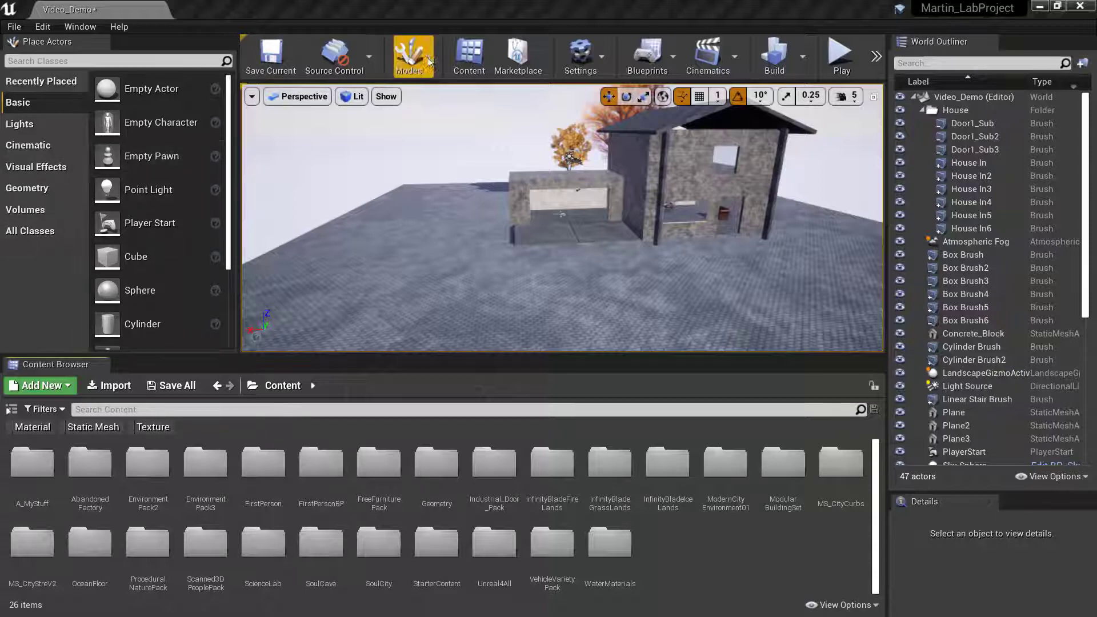
Check the available editor modes and survey the house and the ground around it from a wider view
{"action": "left_click", "coordinate": [408, 54]}
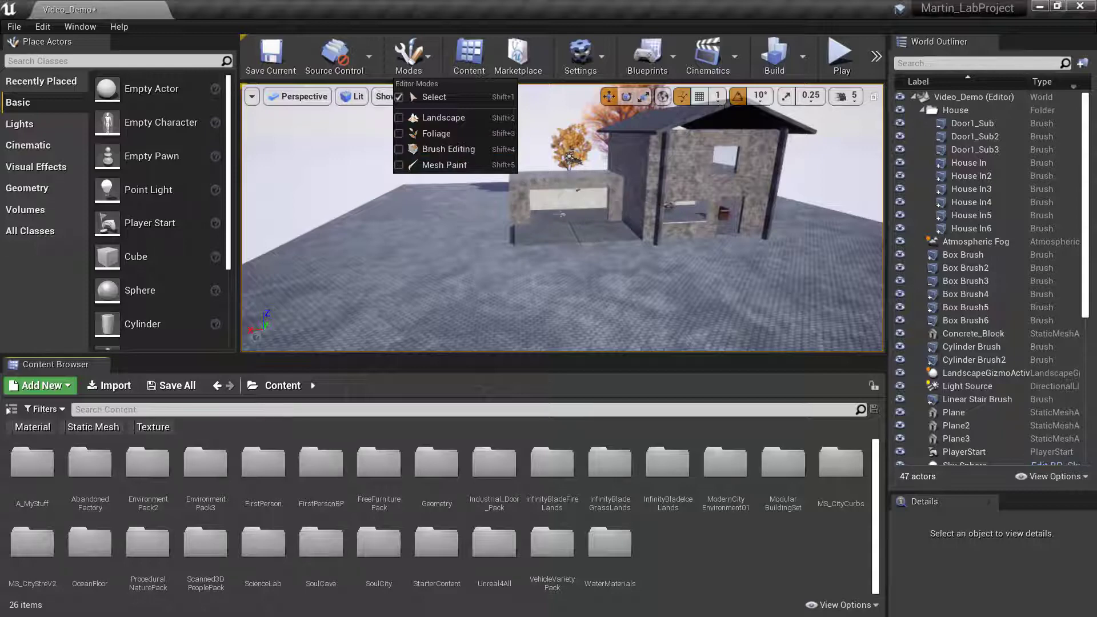
{"action": "right_click_drag", "start_coordinate": [751, 160], "coordinate": [695, 148]}
{"action": "key", "text": "d"}
{"action": "key", "text": "w"}
{"action": "key", "text": "s"}
{"action": "key", "text": "a"}
{"action": "key", "text": "s"}
{"action": "key", "text": "a"}
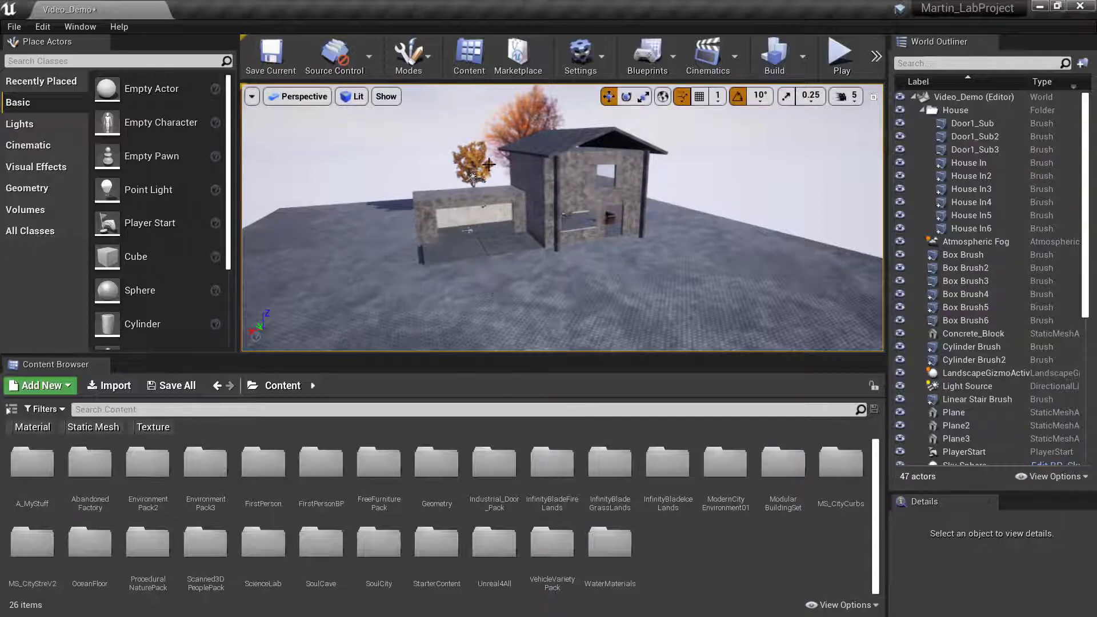
{"action": "mouse_move", "coordinate": [463, 182]}
{"action": "right_mouse_down"}
{"action": "mouse_move", "coordinate": [417, 203]}
{"action": "mouse_move", "coordinate": [443, 188]}
{"action": "mouse_move", "coordinate": [466, 198]}
{"action": "mouse_move", "coordinate": [429, 186]}
{"action": "mouse_move", "coordinate": [468, 163]}
{"action": "right_mouse_up"}
{"action": "mouse_move", "coordinate": [597, 144]}
{"action": "right_mouse_down"}
{"action": "mouse_move", "coordinate": [588, 157]}
{"action": "mouse_move", "coordinate": [597, 144]}
{"action": "right_mouse_up"}
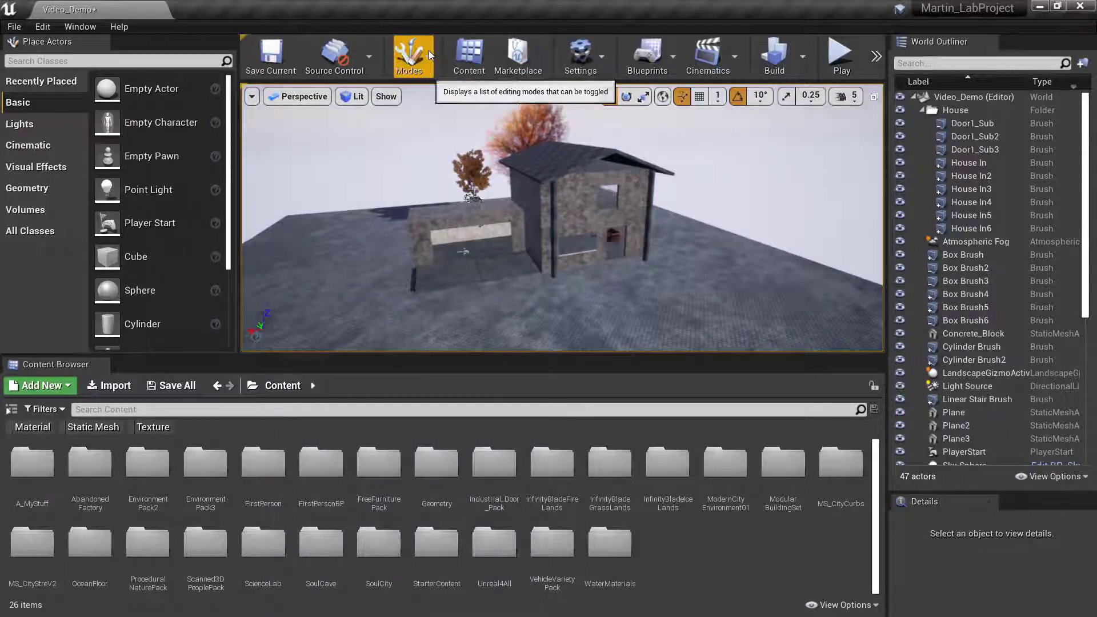
Switch to Landscape editing mode and bring up the new landscape settings with its preview grid around the house
{"action": "left_click", "coordinate": [428, 51]}
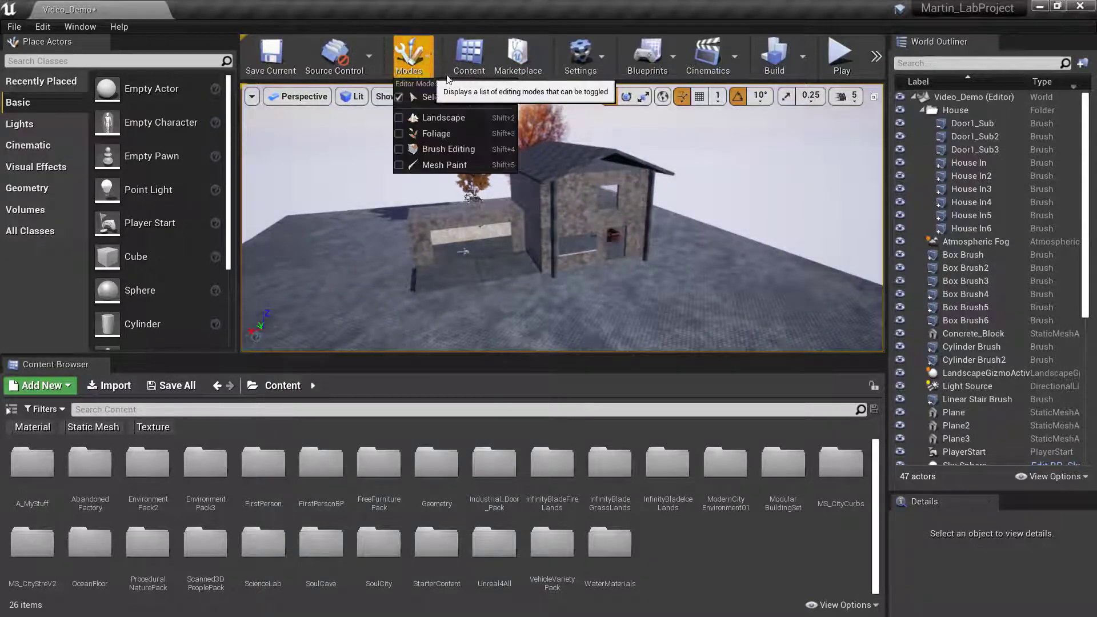
{"action": "left_click", "coordinate": [458, 118]}
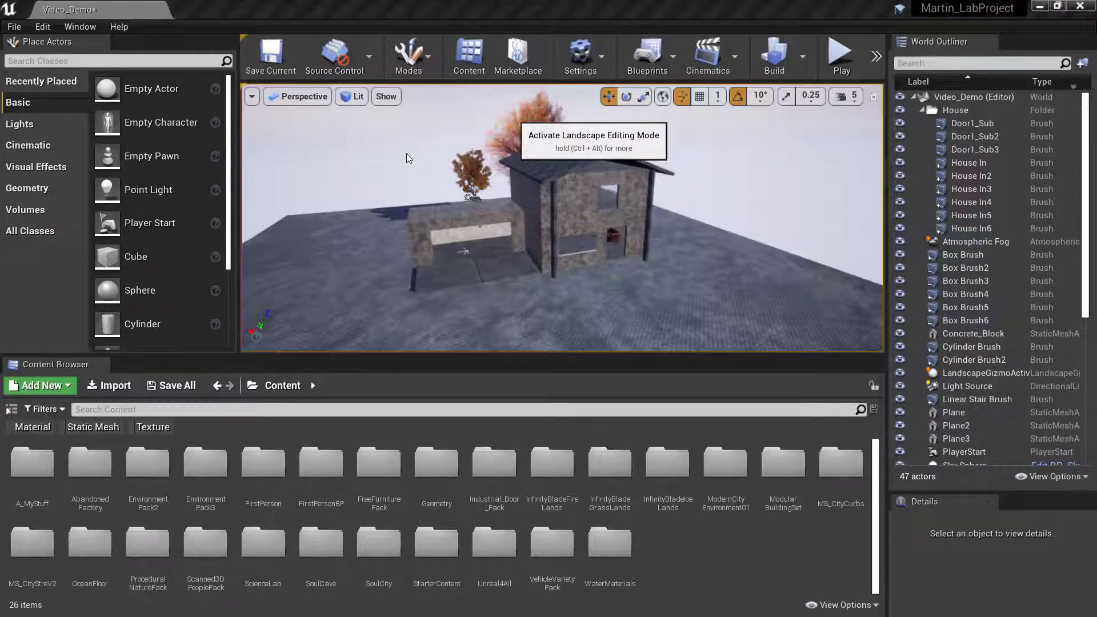
{"action": "key", "text": "s"}
{"action": "right_click_drag", "start_coordinate": [458, 193], "coordinate": [423, 196]}
{"action": "key", "text": "d"}
{"action": "right_click_drag", "start_coordinate": [393, 235], "coordinate": [363, 228]}
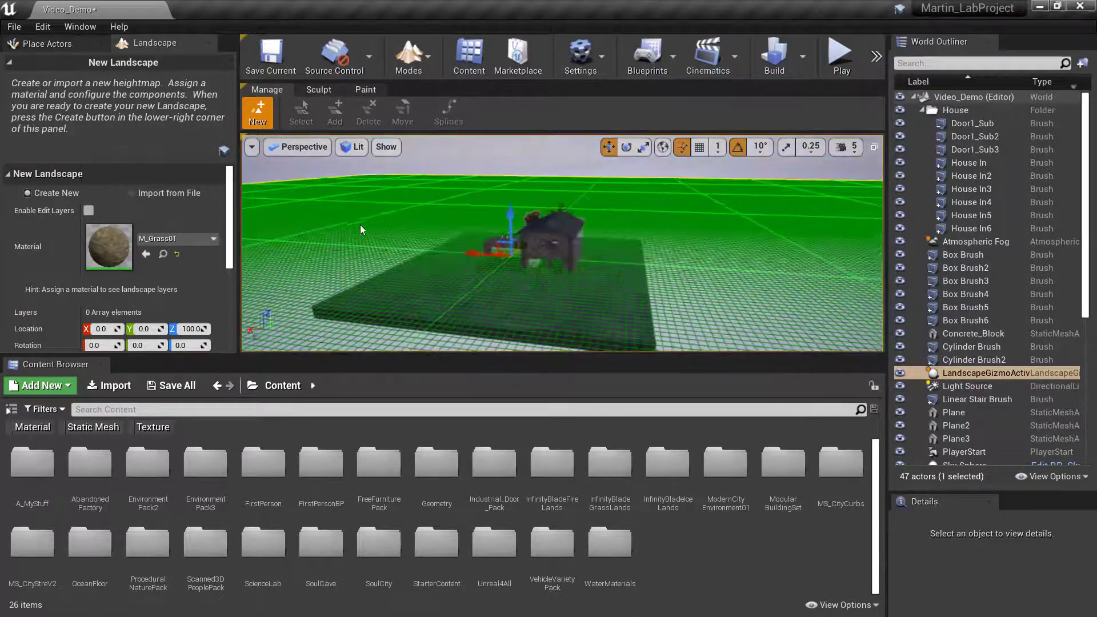
{"action": "left_click", "coordinate": [30, 43]}
{"action": "left_click", "coordinate": [150, 46]}
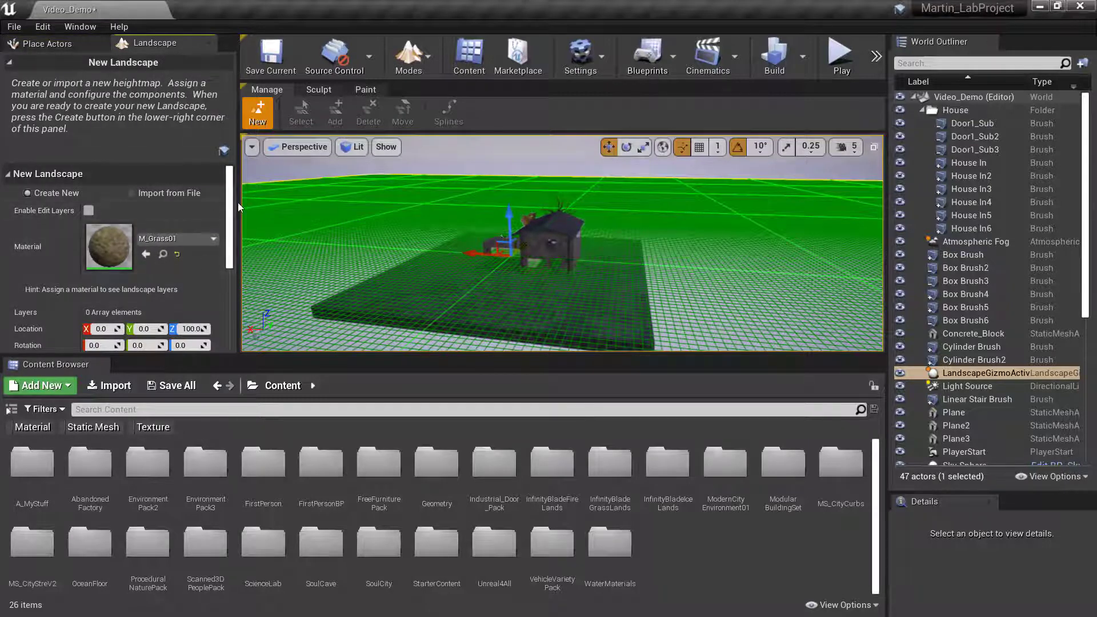
Lower the new landscape preview along the Z axis to about -44.3, just below the house's floor level
{"action": "mouse_move", "coordinate": [230, 193]}
{"action": "left_mouse_down"}
{"action": "mouse_move", "coordinate": [242, 257]}
{"action": "mouse_move", "coordinate": [236, 187]}
{"action": "left_mouse_up"}
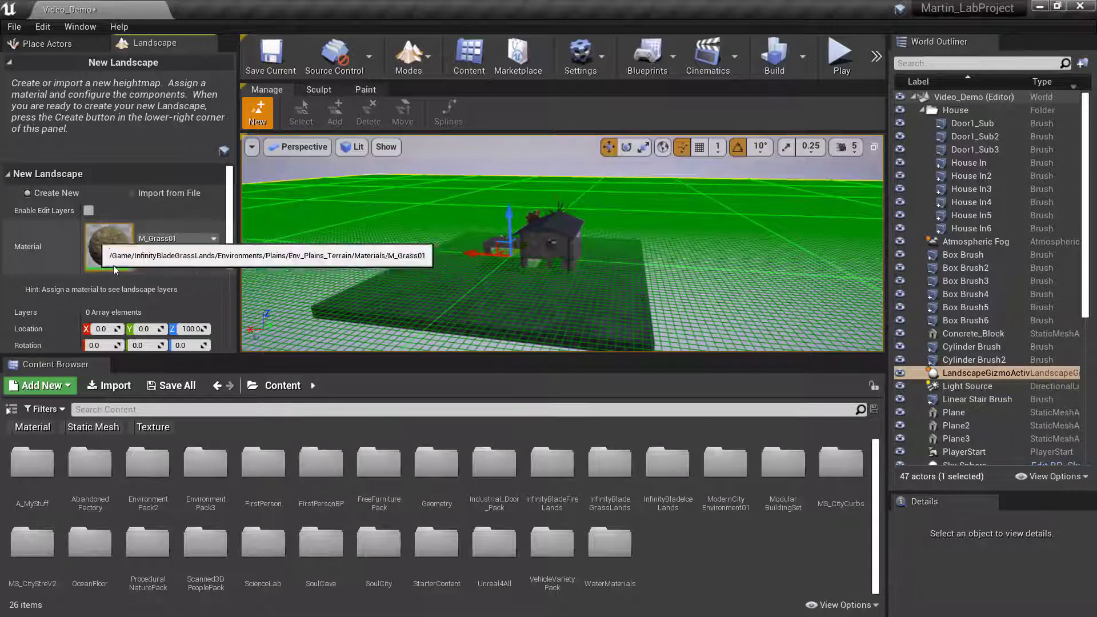
{"action": "scroll", "coordinate": [227, 196], "scroll_direction": "down", "scroll_amount": 4}
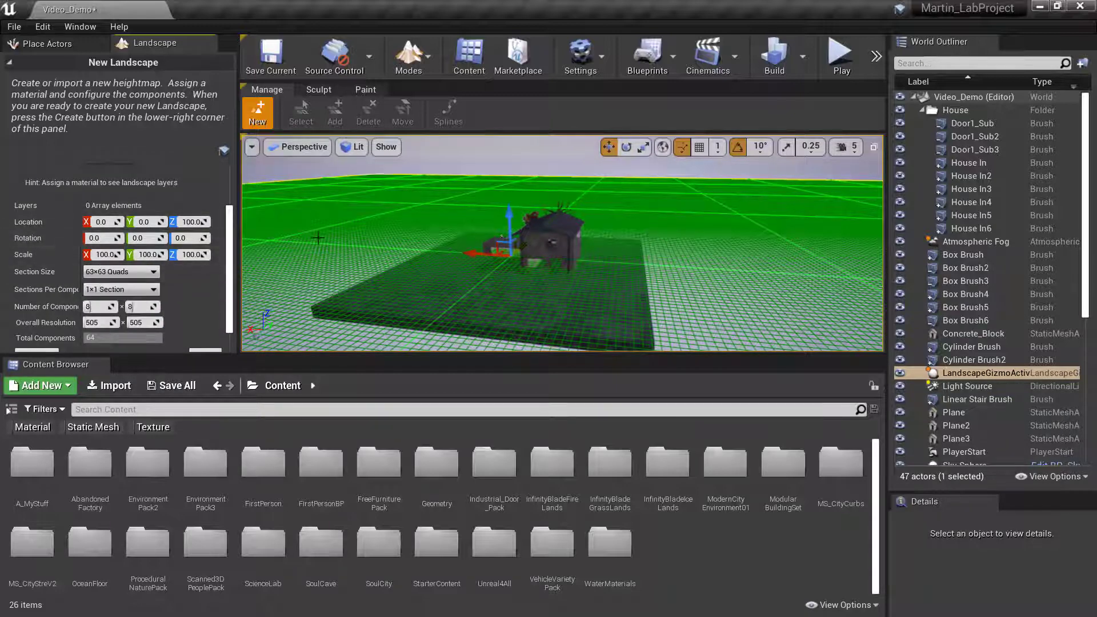
{"action": "right_click_drag", "start_coordinate": [461, 255], "coordinate": [371, 279]}
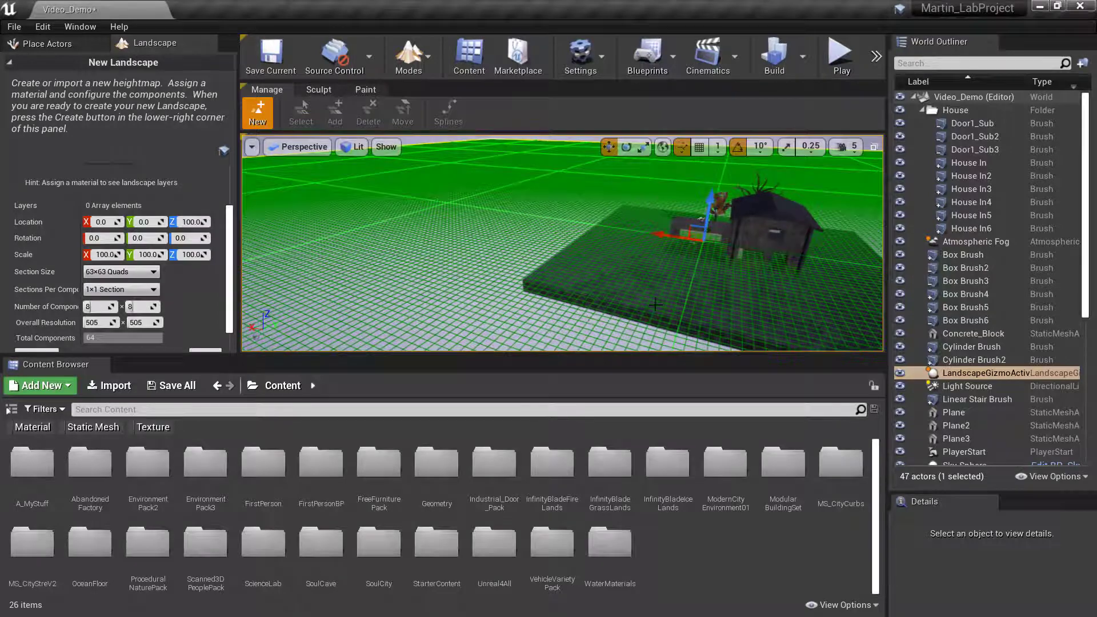
{"action": "right_click_drag", "start_coordinate": [650, 279], "coordinate": [631, 239]}
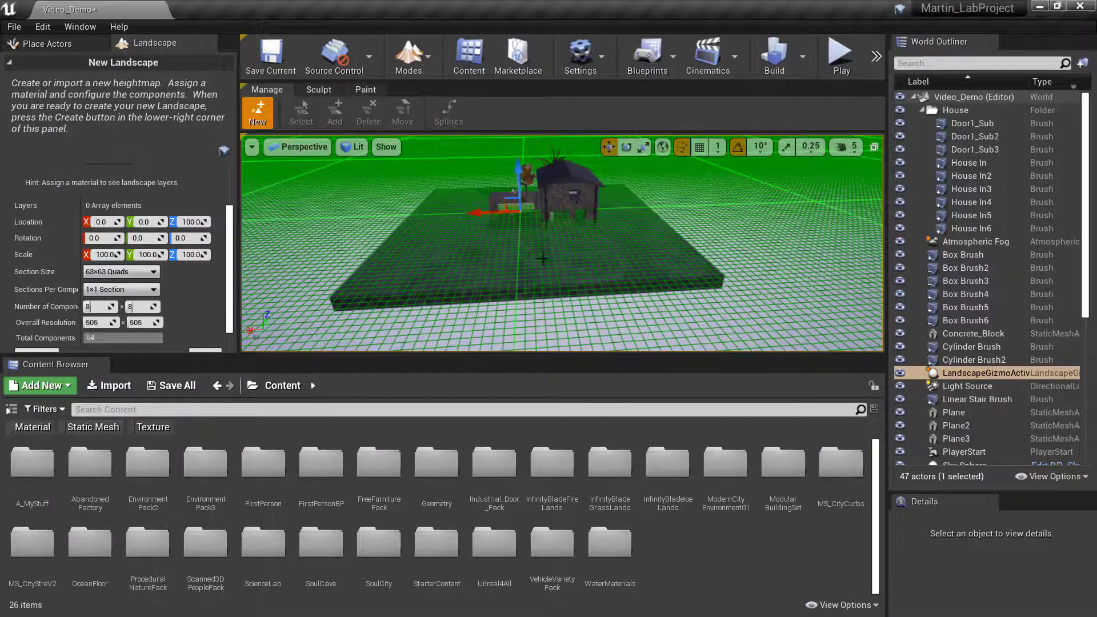
{"action": "mouse_move", "coordinate": [542, 259]}
{"action": "right_mouse_down"}
{"action": "mouse_move", "coordinate": [479, 294]}
{"action": "mouse_move", "coordinate": [550, 241]}
{"action": "right_mouse_up"}
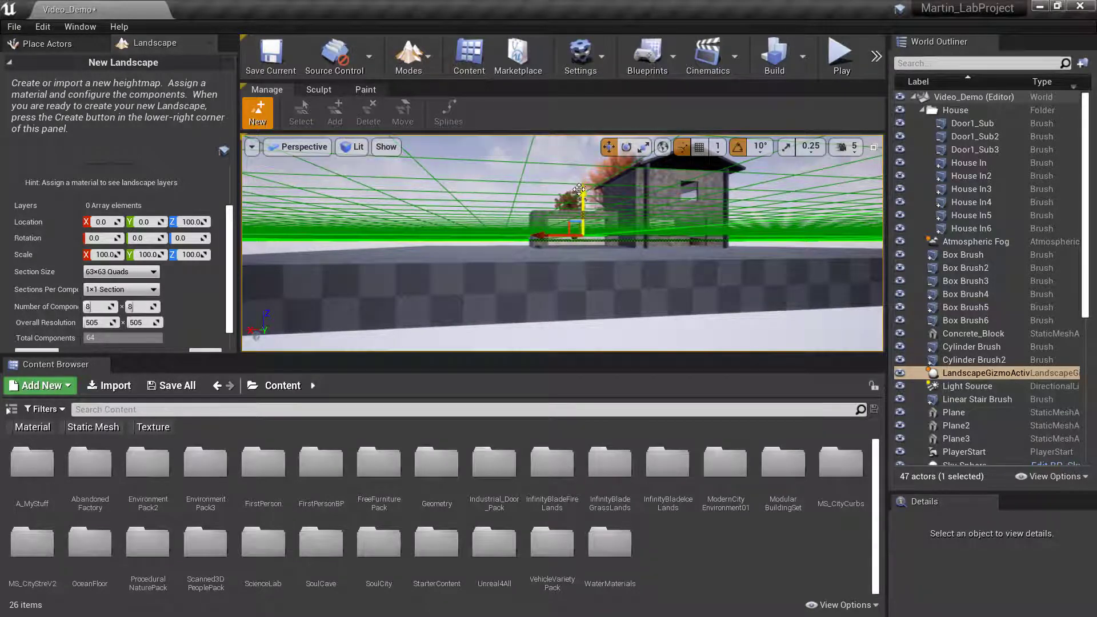
{"action": "left_click_drag", "start_coordinate": [581, 189], "coordinate": [585, 203]}
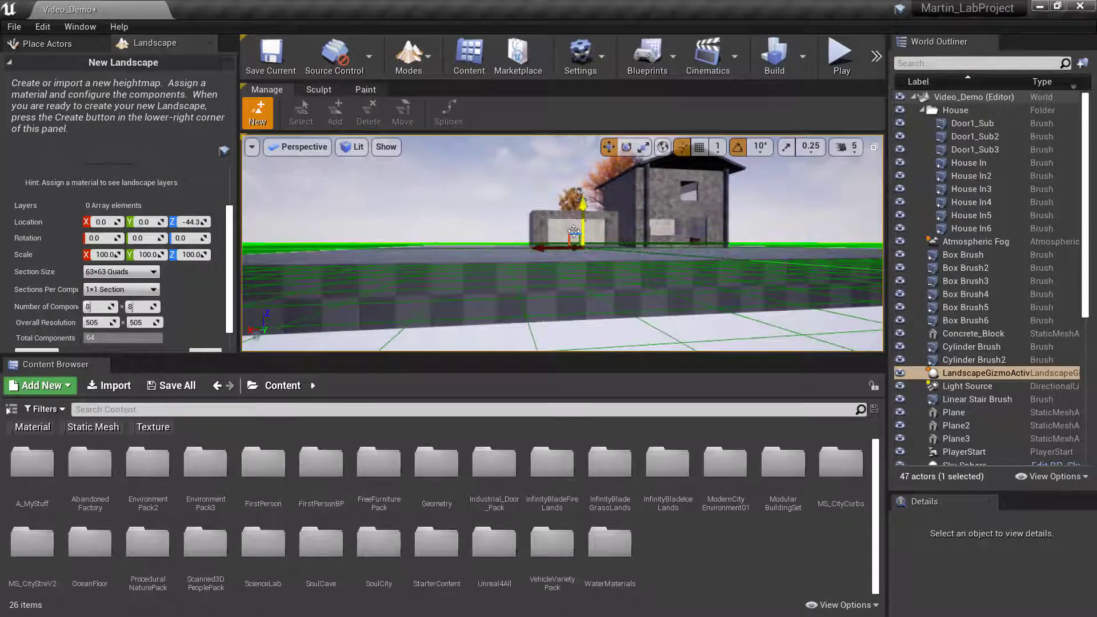
Set the viewport camera speed to 6 and frame the entire landscape preview
{"action": "key", "text": "w"}
{"action": "right_click_drag", "start_coordinate": [585, 202], "coordinate": [594, 250]}
{"action": "key", "text": "w"}
{"action": "key", "text": "w"}
{"action": "key", "text": "a"}
{"action": "key", "text": "d"}
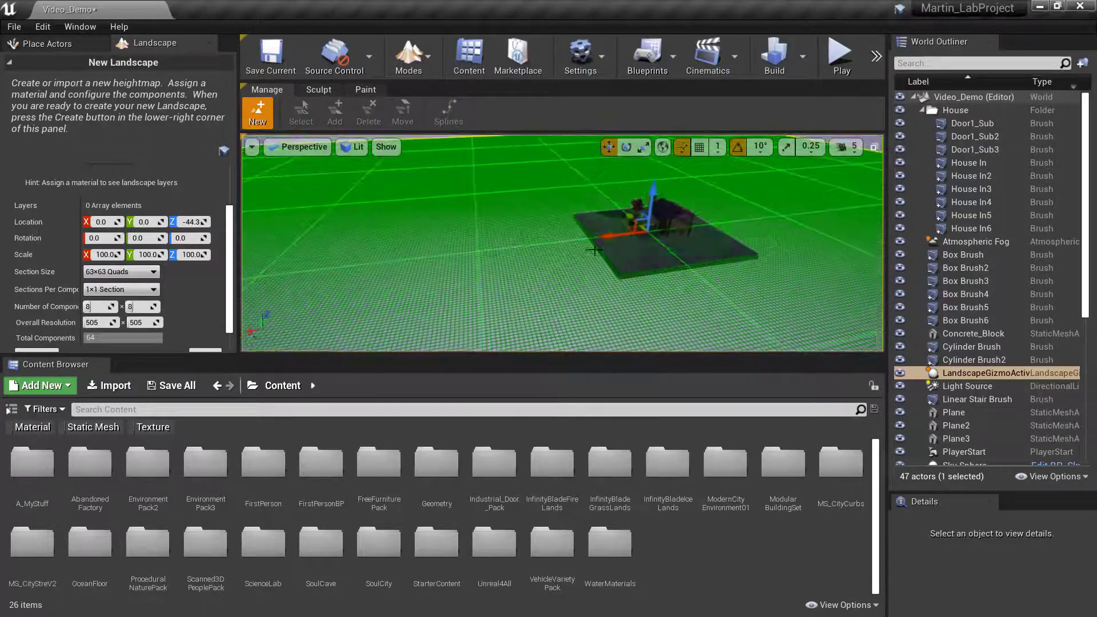
{"action": "left_click", "coordinate": [844, 146]}
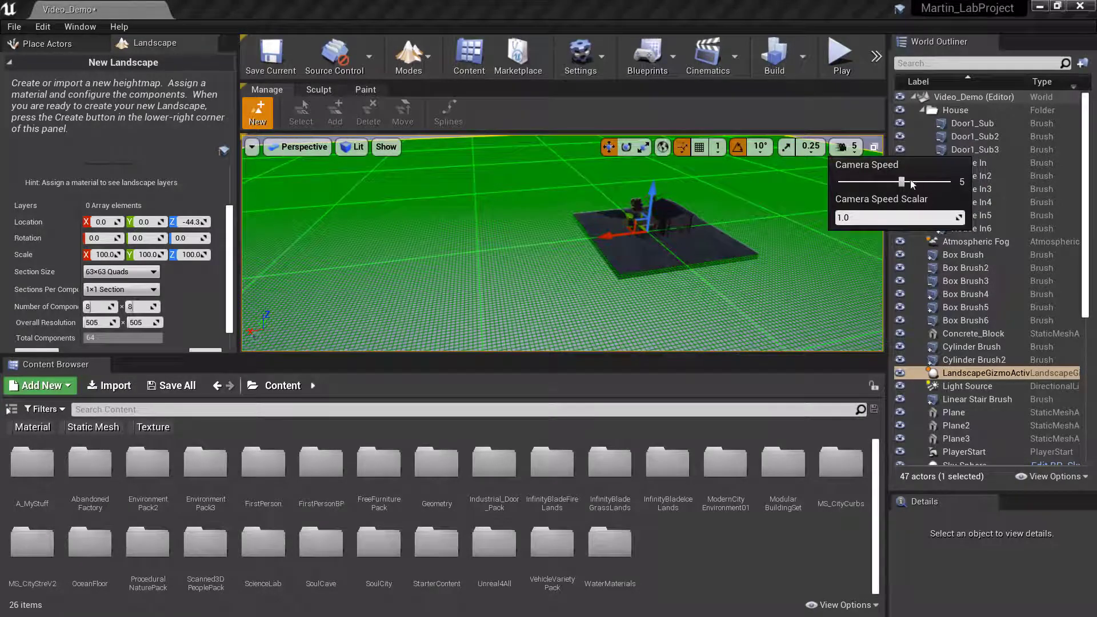
{"action": "right_click_drag", "start_coordinate": [657, 240], "coordinate": [665, 239]}
{"action": "key", "text": "s"}
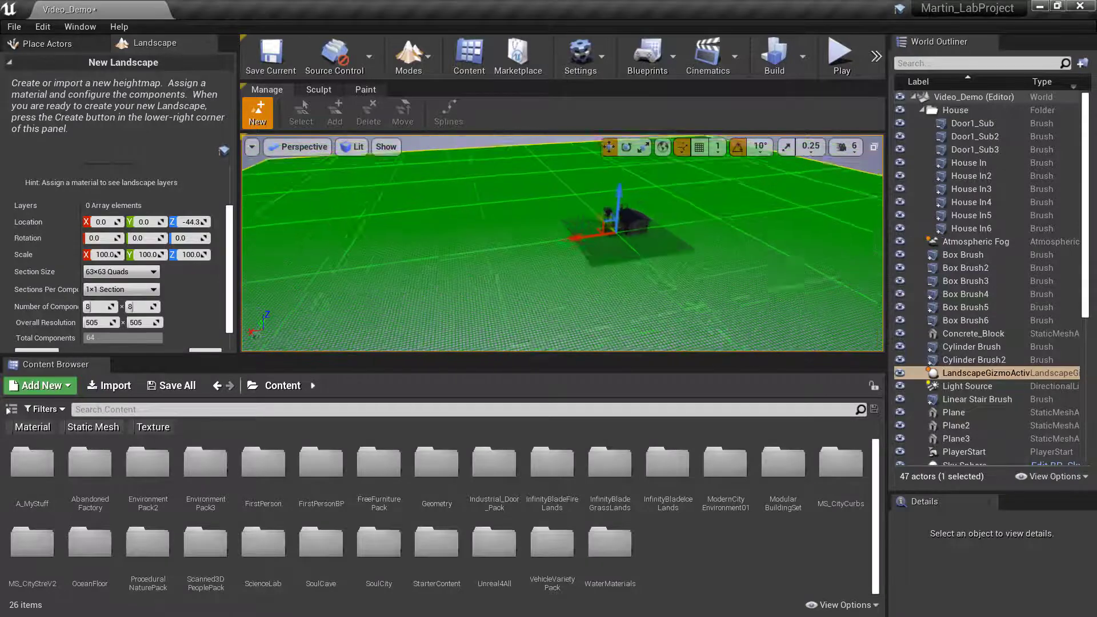
{"action": "right_click_drag", "start_coordinate": [563, 243], "coordinate": [533, 242]}
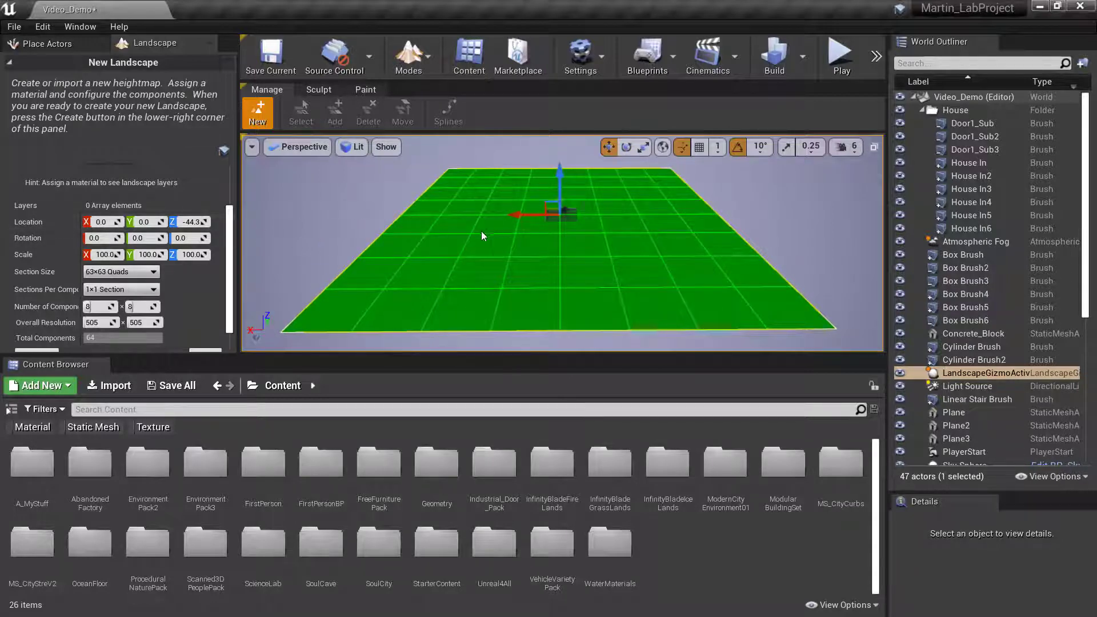
Move the landscape preview along the X and Y axes so that the house sits near its far edge
{"action": "left_click_drag", "start_coordinate": [516, 215], "coordinate": [628, 212]}
{"action": "mouse_move", "coordinate": [558, 215]}
{"action": "right_mouse_down"}
{"action": "mouse_move", "coordinate": [600, 229]}
{"action": "mouse_move", "coordinate": [559, 214]}
{"action": "right_mouse_up"}
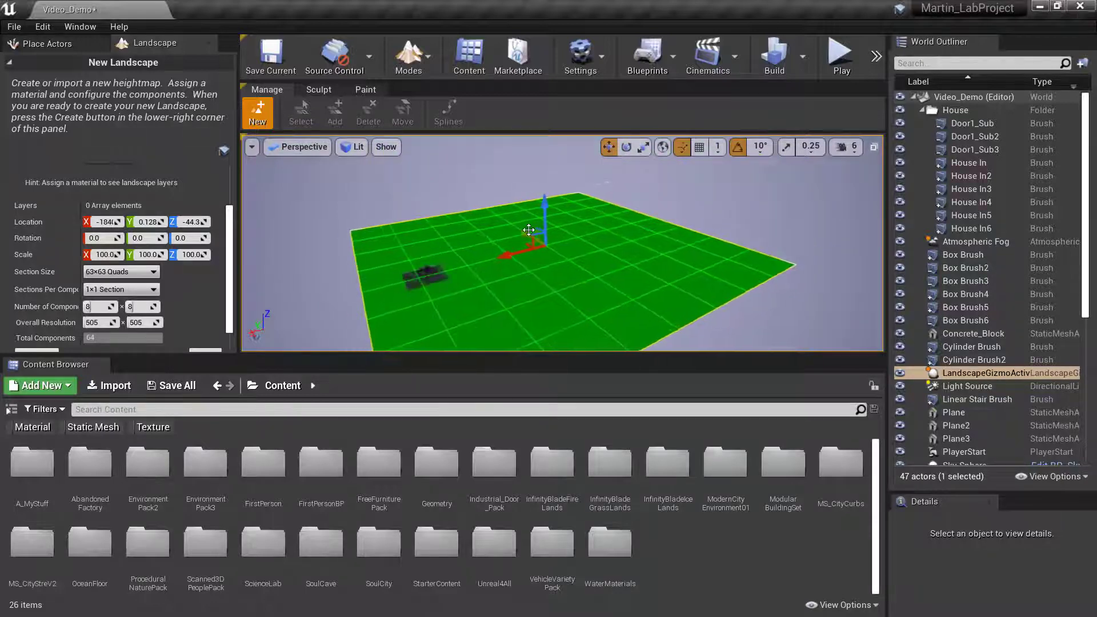
{"action": "left_click_drag", "start_coordinate": [529, 229], "coordinate": [566, 258]}
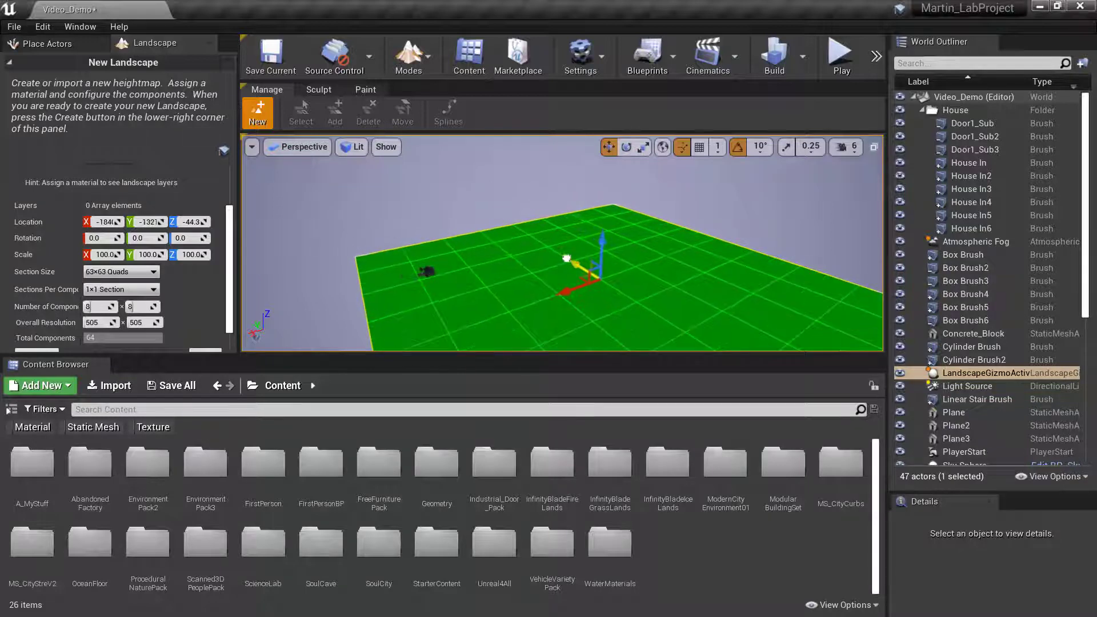
{"action": "right_click_drag", "start_coordinate": [762, 290], "coordinate": [788, 300]}
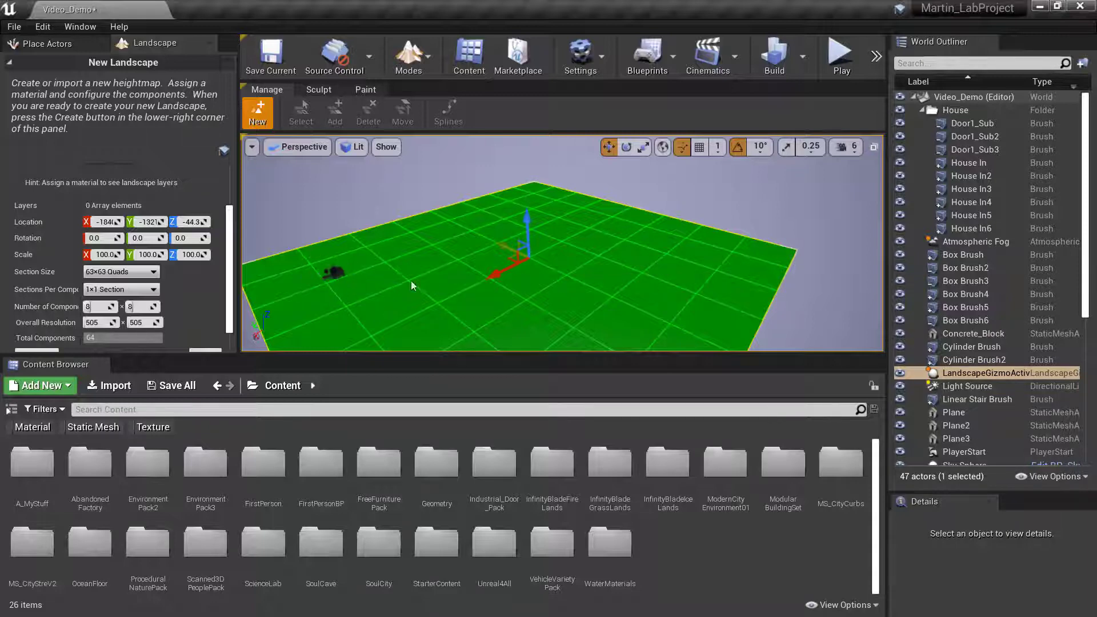
{"action": "right_click_drag", "start_coordinate": [411, 281], "coordinate": [348, 277]}
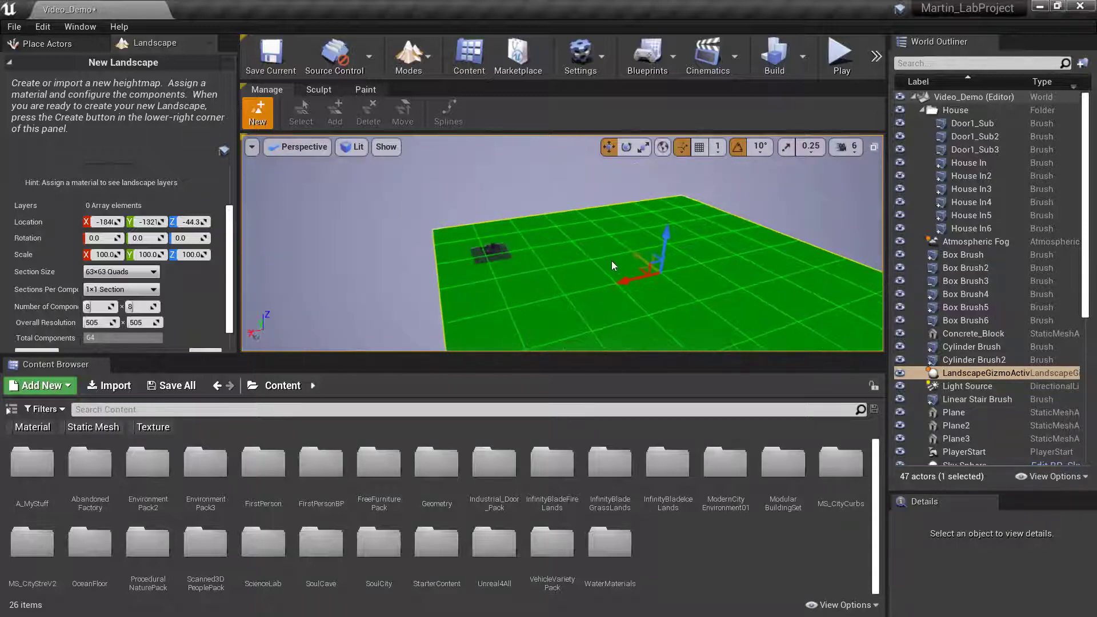
Set the new landscape's X and Y location to 0 so that it is centred on the house
{"action": "left_click", "coordinate": [121, 224]}
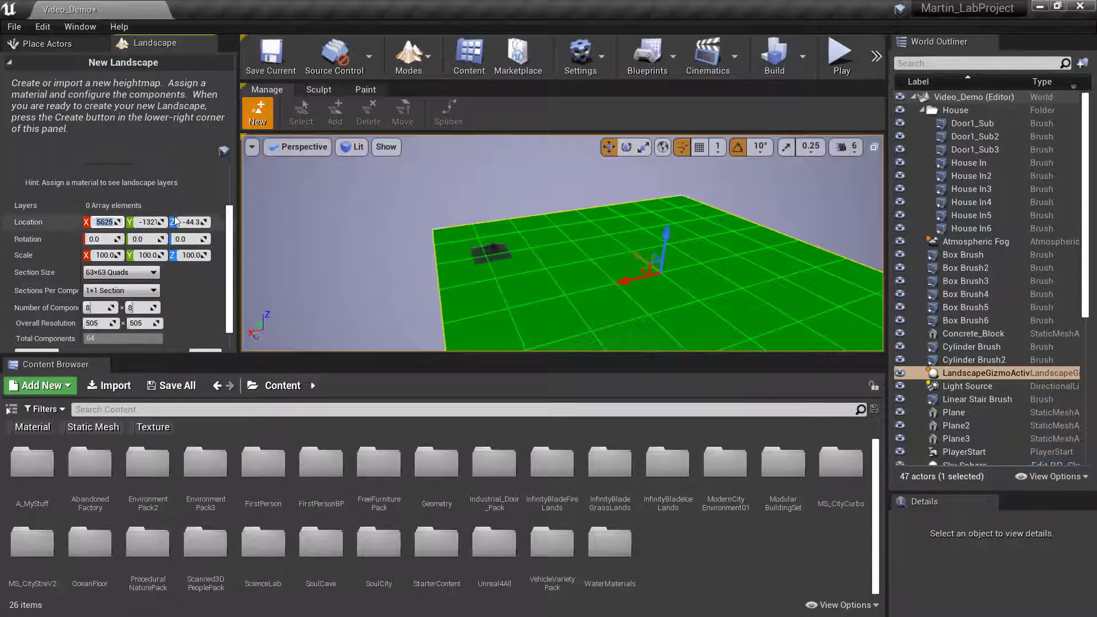
{"action": "type", "text": "0"}
{"action": "key", "text": "Return"}
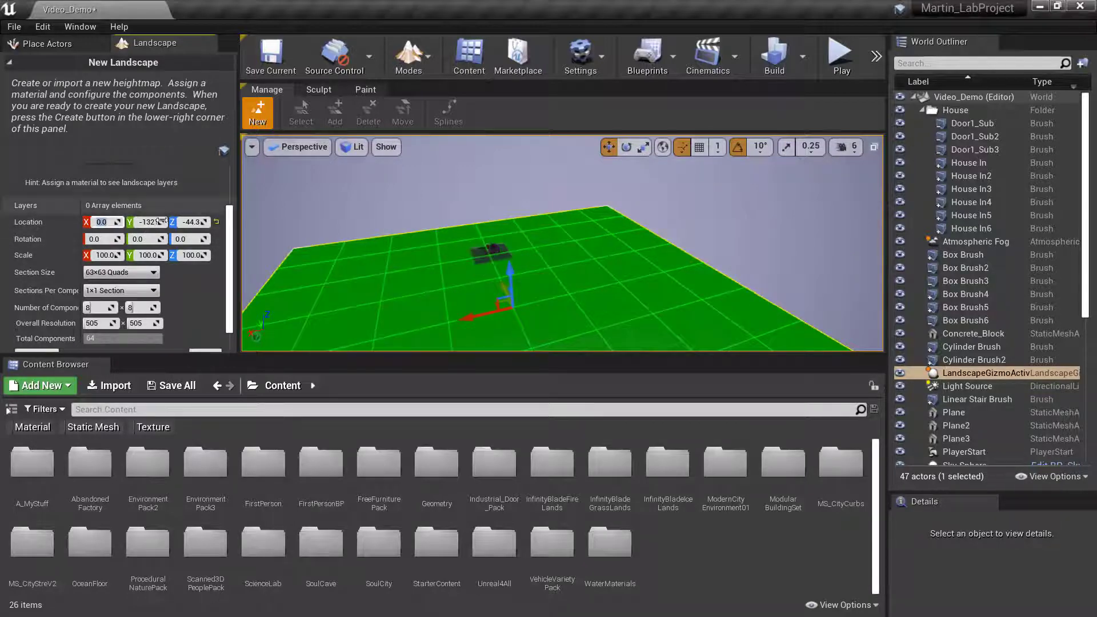
{"action": "left_click", "coordinate": [144, 222]}
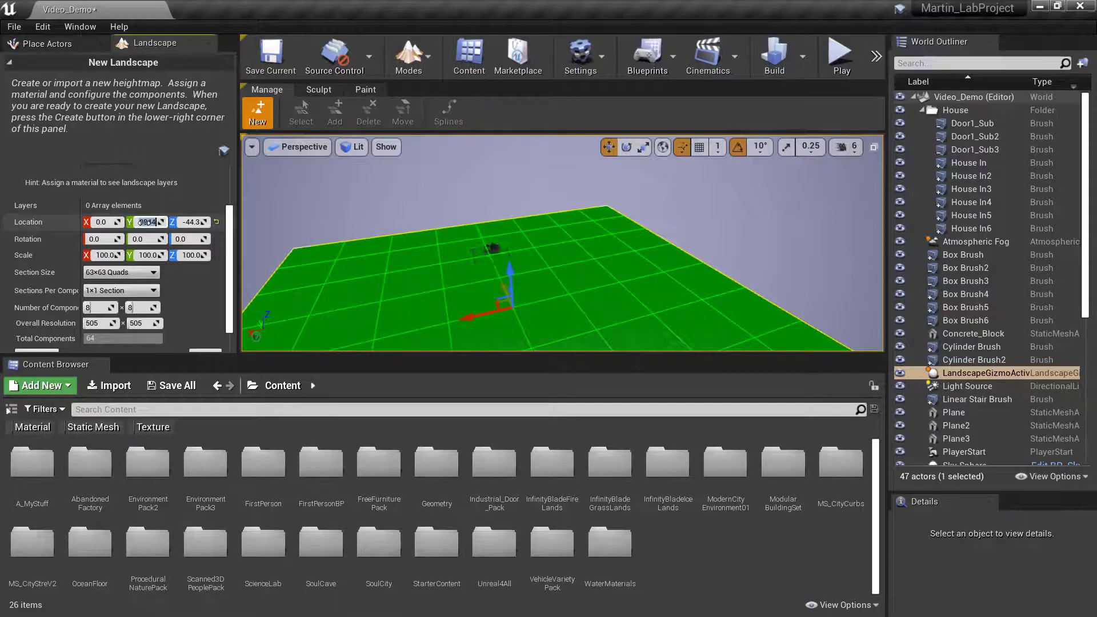
{"action": "type", "text": "0"}
{"action": "key", "text": "Return"}
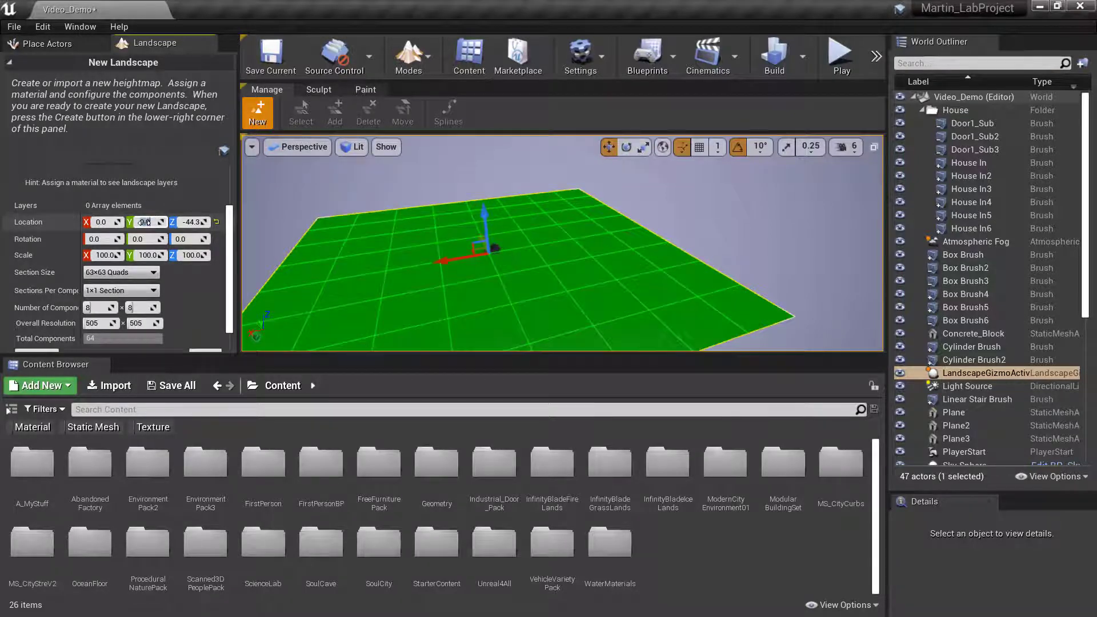
Inspect the preview's grid near the landscape corner and set the section size to 127×127 Quads
{"action": "mouse_move", "coordinate": [451, 242]}
{"action": "right_mouse_down"}
{"action": "mouse_move", "coordinate": [429, 242]}
{"action": "mouse_move", "coordinate": [474, 242]}
{"action": "mouse_move", "coordinate": [462, 240]}
{"action": "right_mouse_up"}
{"action": "right_click_drag", "start_coordinate": [535, 249], "coordinate": [537, 262]}
{"action": "mouse_move", "coordinate": [409, 210]}
{"action": "right_mouse_down"}
{"action": "mouse_move", "coordinate": [423, 215]}
{"action": "mouse_move", "coordinate": [407, 227]}
{"action": "right_mouse_up"}
{"action": "right_click_drag", "start_coordinate": [272, 253], "coordinate": [272, 254]}
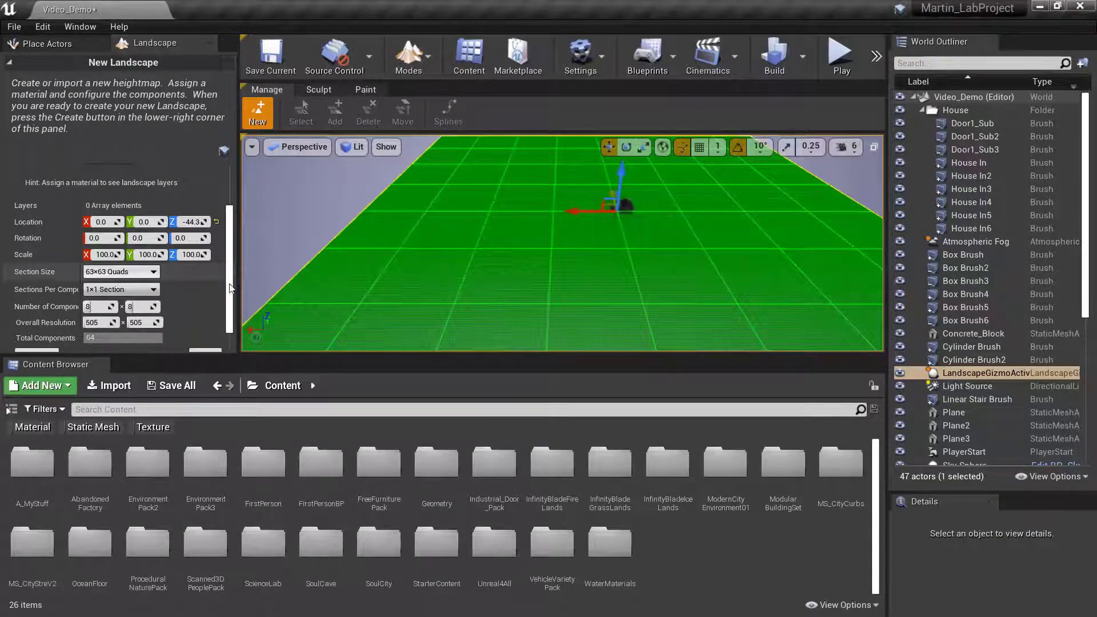
{"action": "right_click_drag", "start_coordinate": [514, 245], "coordinate": [296, 307]}
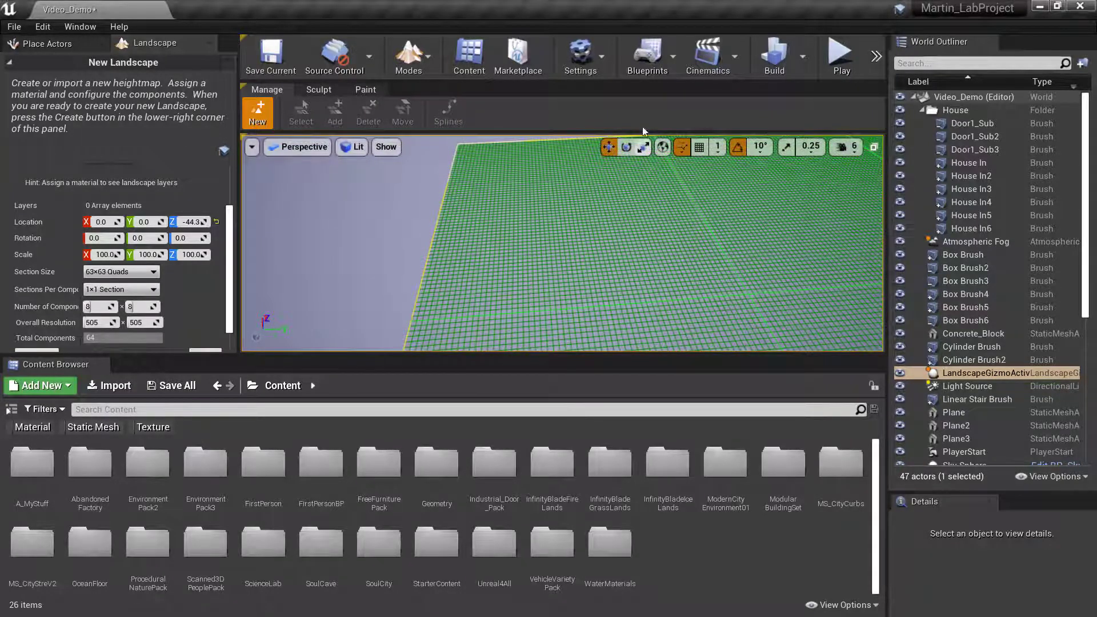
{"action": "right_click_drag", "start_coordinate": [609, 225], "coordinate": [728, 222]}
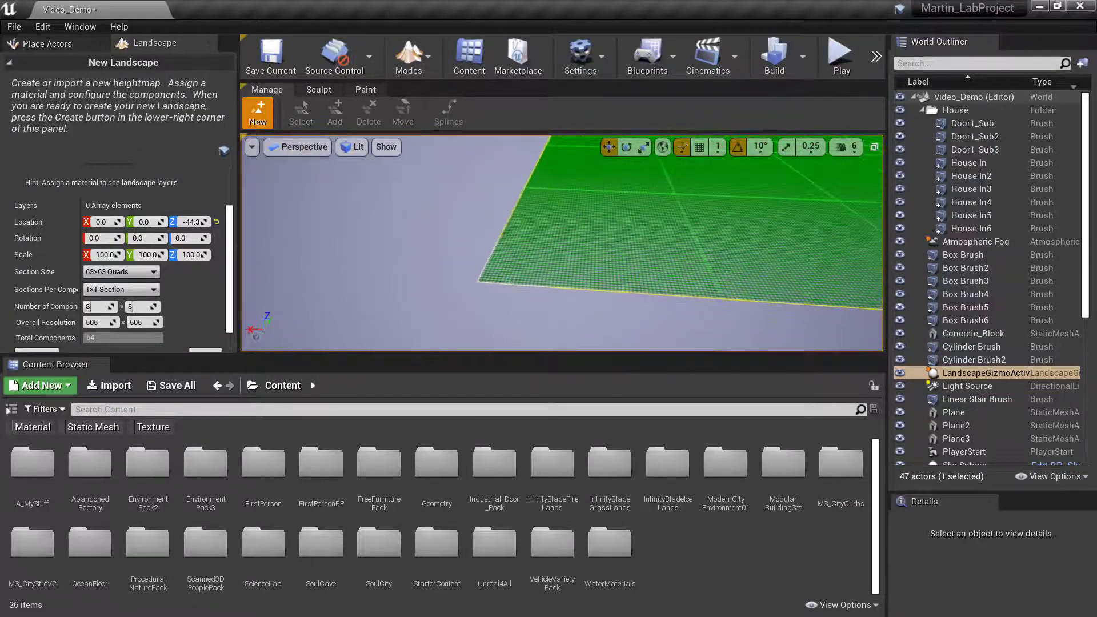
{"action": "left_click", "coordinate": [153, 273]}
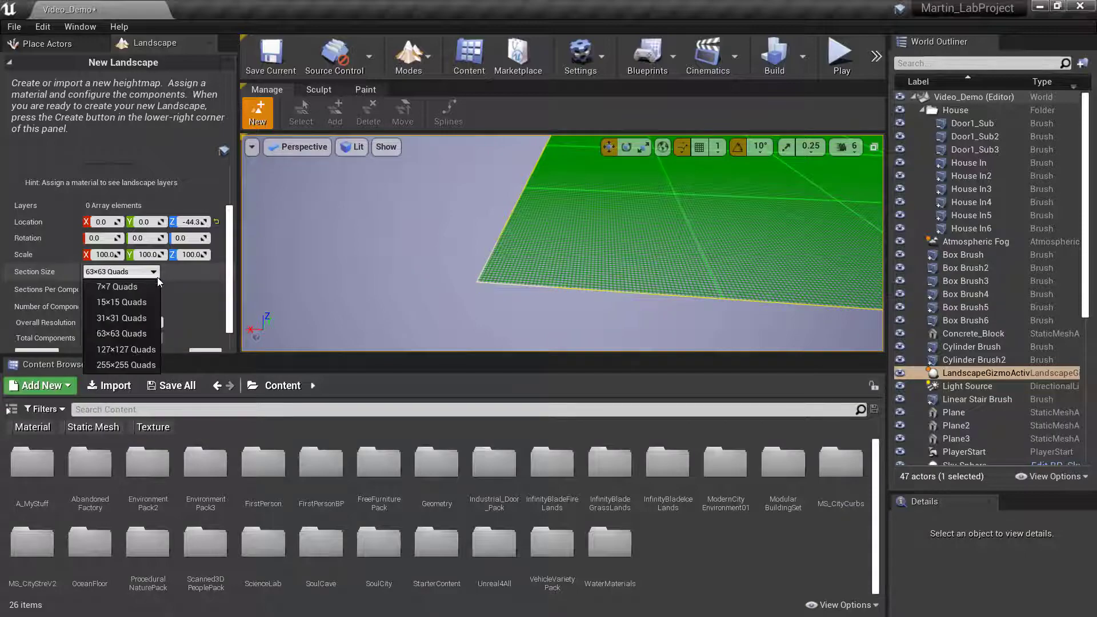
{"action": "left_click", "coordinate": [121, 349]}
{"action": "right_click_drag", "start_coordinate": [562, 243], "coordinate": [546, 269]}
{"action": "mouse_move", "coordinate": [353, 277]}
{"action": "right_mouse_down"}
{"action": "mouse_move", "coordinate": [367, 274]}
{"action": "mouse_move", "coordinate": [352, 277]}
{"action": "right_mouse_up"}
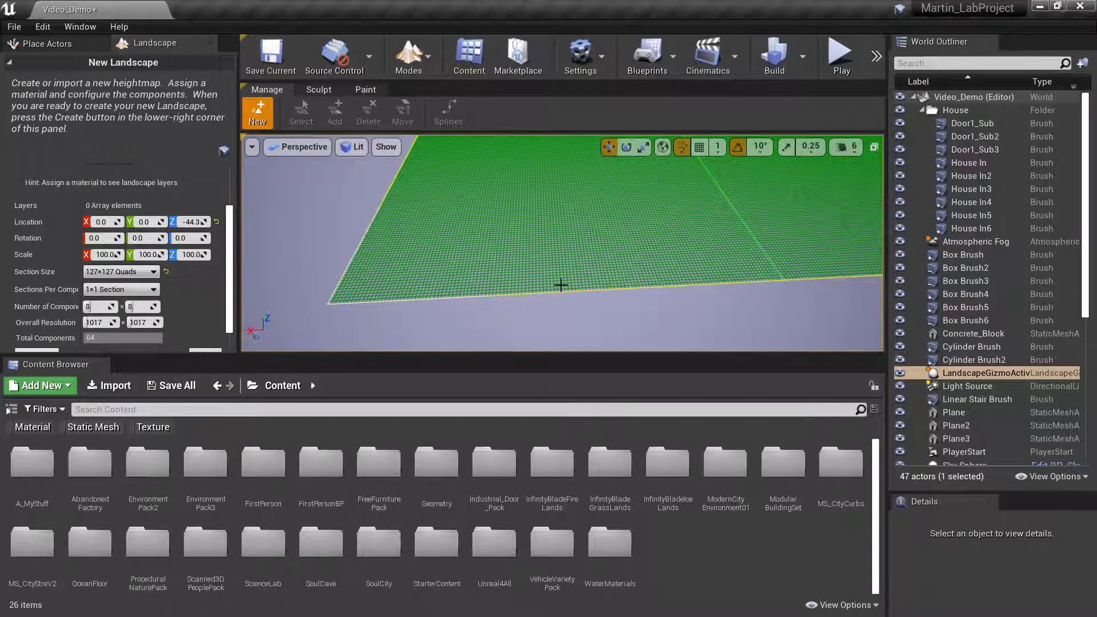
Set the viewport camera speed to 7 and frame the whole enlarged landscape preview
{"action": "right_click_drag", "start_coordinate": [560, 285], "coordinate": [596, 281]}
{"action": "right_click_drag", "start_coordinate": [517, 208], "coordinate": [520, 198]}
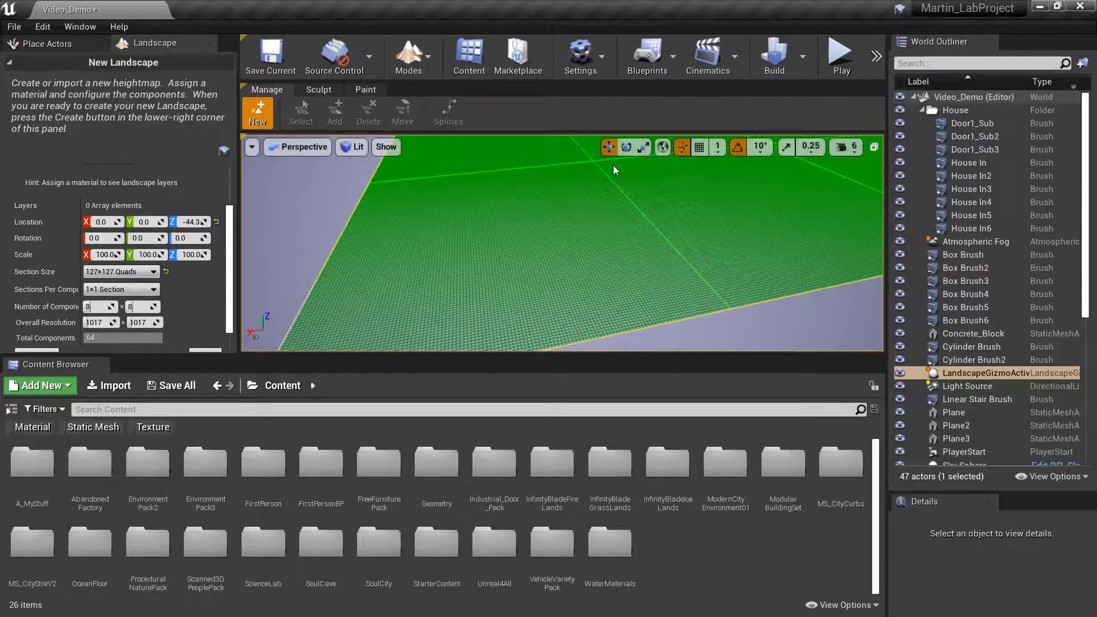
{"action": "right_click_drag", "start_coordinate": [725, 296], "coordinate": [702, 253]}
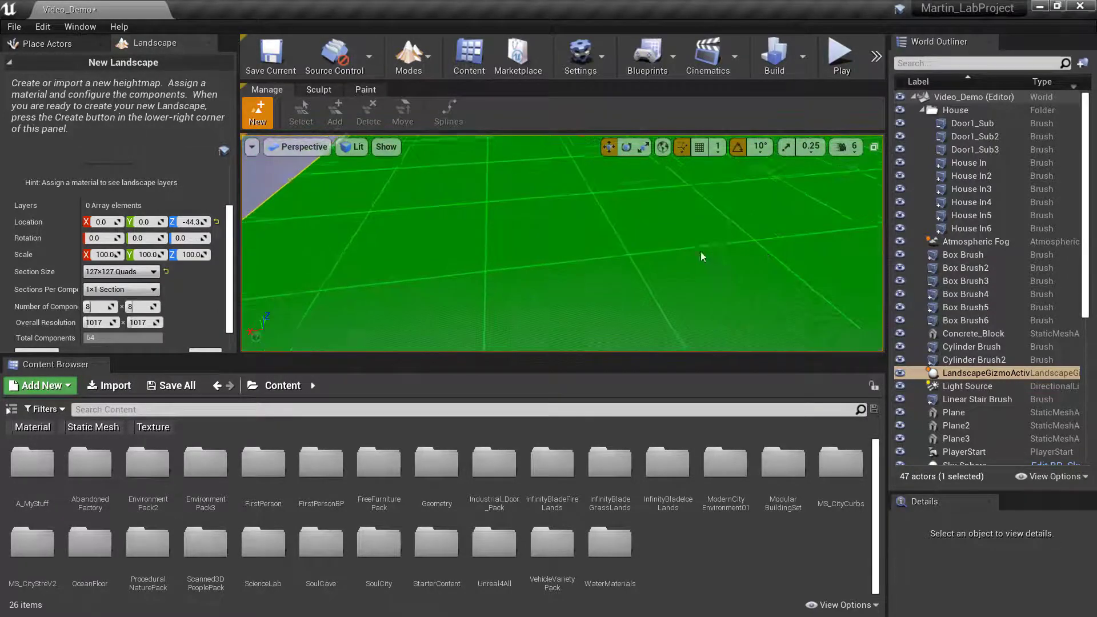
{"action": "left_click", "coordinate": [847, 148]}
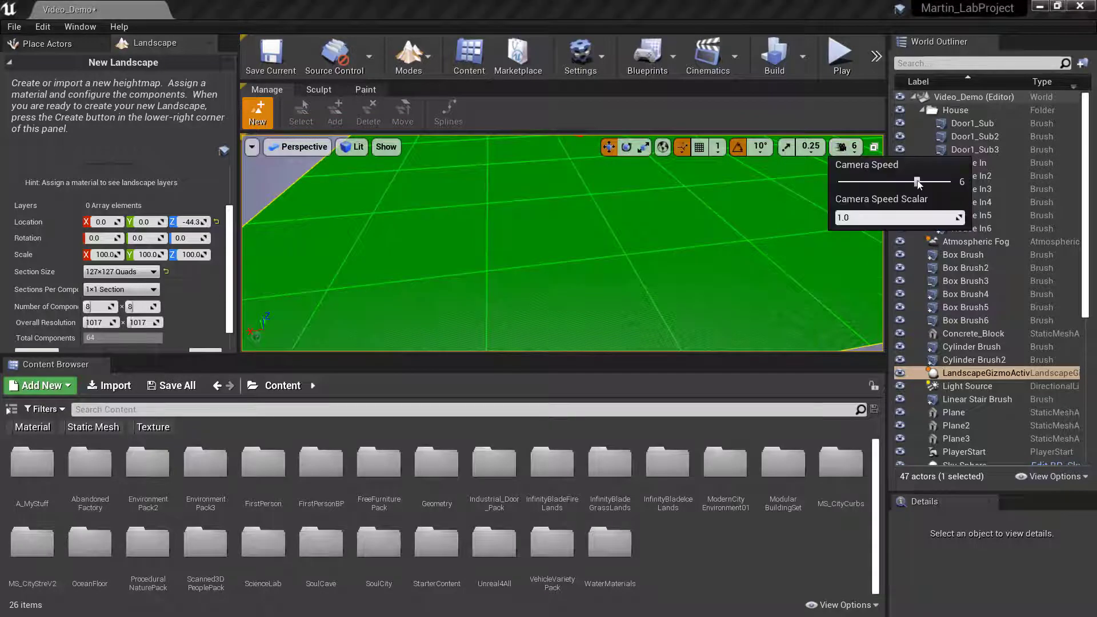
{"action": "right_click_drag", "start_coordinate": [743, 246], "coordinate": [711, 233]}
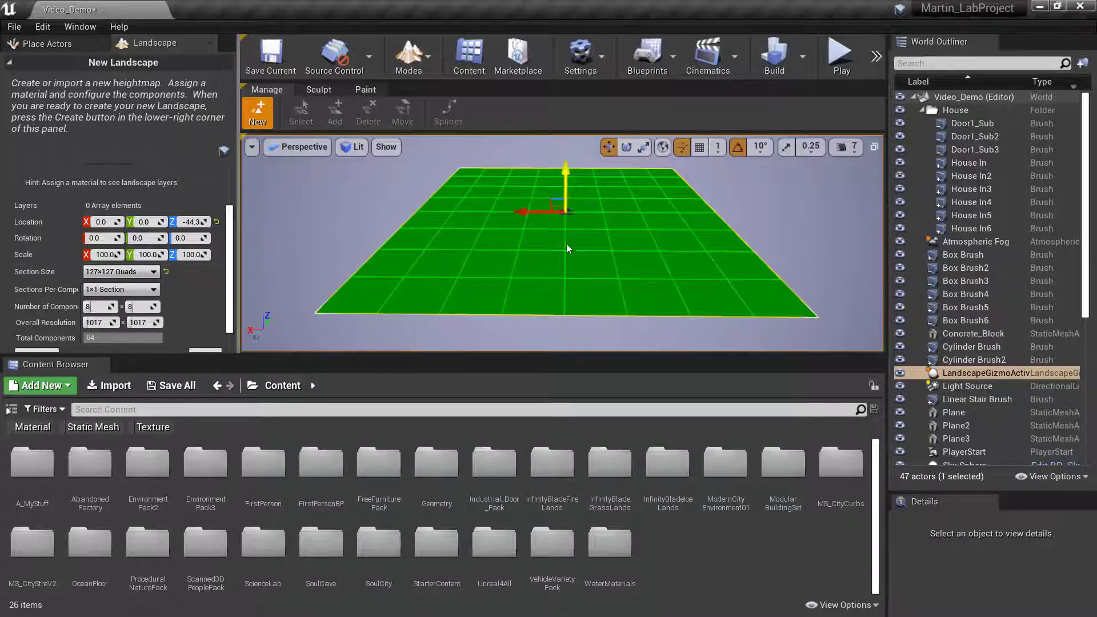
Set the new landscape's section size to 63×63 Quads and bring the house into close view
{"action": "left_click", "coordinate": [131, 272]}
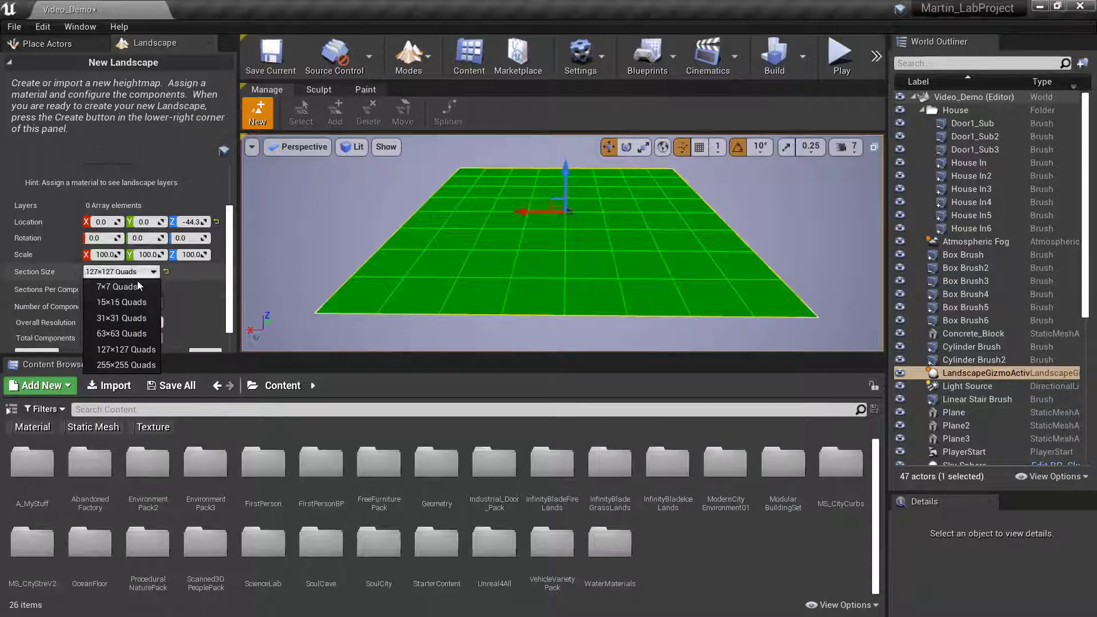
{"action": "left_click", "coordinate": [121, 331]}
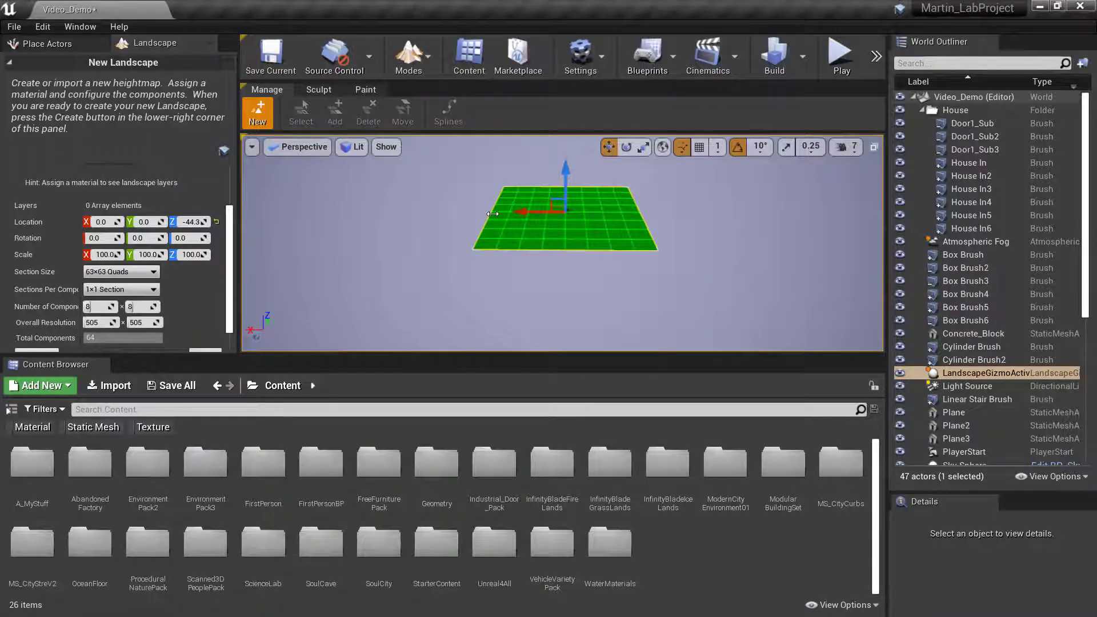
{"action": "mouse_move", "coordinate": [556, 238]}
{"action": "right_mouse_down"}
{"action": "mouse_move", "coordinate": [562, 209]}
{"action": "mouse_move", "coordinate": [557, 234]}
{"action": "mouse_move", "coordinate": [572, 215]}
{"action": "mouse_move", "coordinate": [543, 211]}
{"action": "mouse_move", "coordinate": [573, 225]}
{"action": "mouse_move", "coordinate": [578, 200]}
{"action": "mouse_move", "coordinate": [576, 257]}
{"action": "mouse_move", "coordinate": [579, 220]}
{"action": "mouse_move", "coordinate": [540, 216]}
{"action": "mouse_move", "coordinate": [543, 232]}
{"action": "mouse_move", "coordinate": [546, 208]}
{"action": "right_mouse_up"}
{"action": "key", "text": "w"}
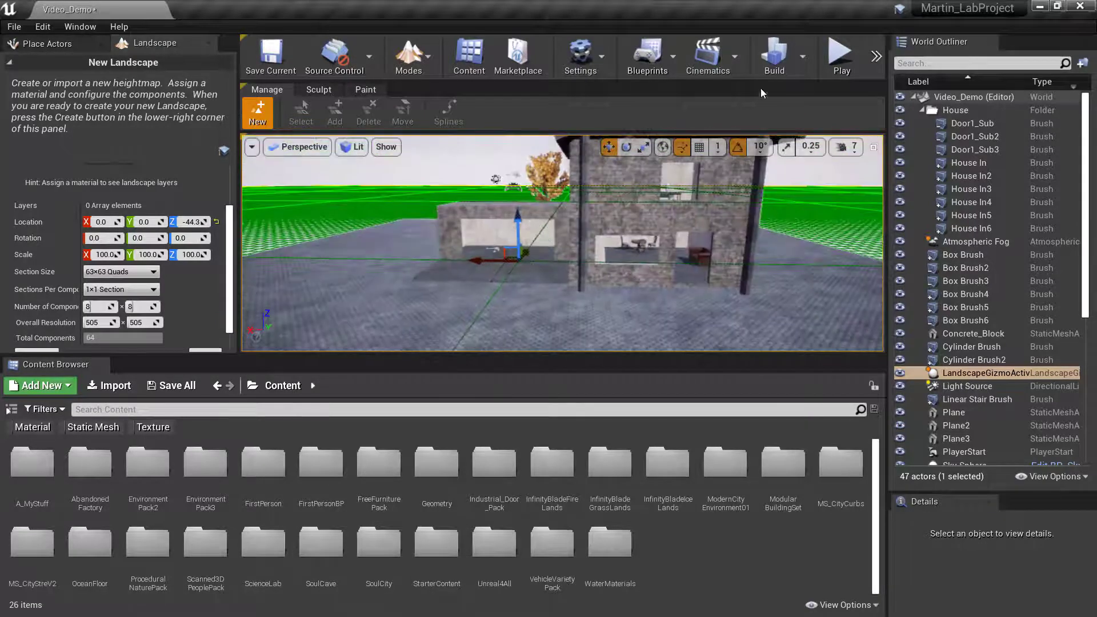
Reduce the viewport camera speed to 3 and examine the landscape preview's grid beyond the paved ground around the house
{"action": "left_click", "coordinate": [856, 150]}
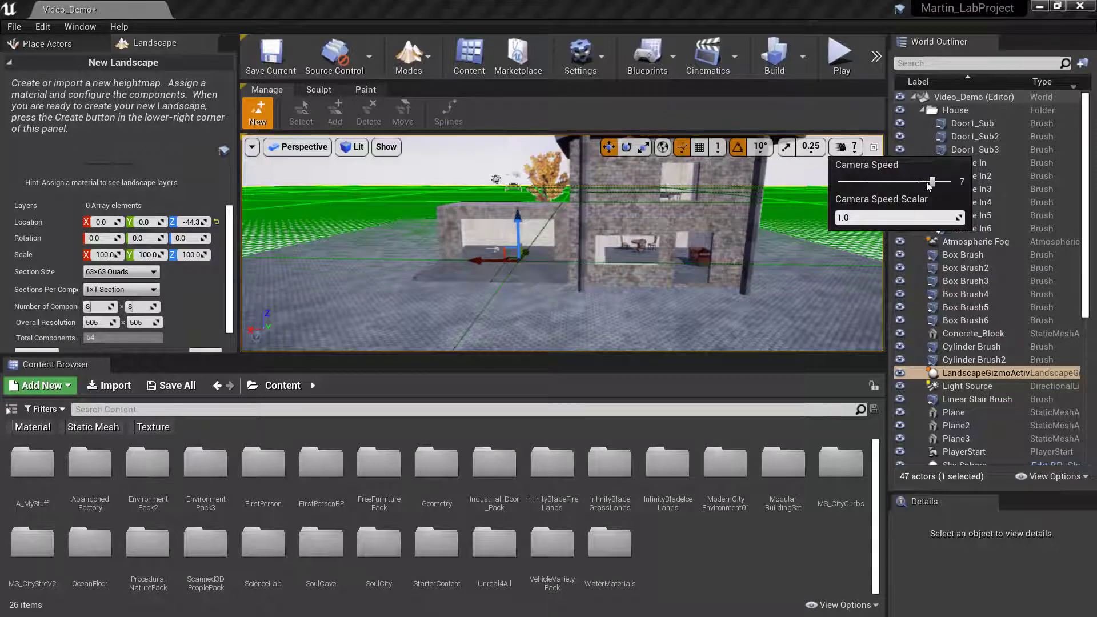
{"action": "left_click_drag", "start_coordinate": [927, 181], "coordinate": [847, 197]}
{"action": "right_click_drag", "start_coordinate": [800, 200], "coordinate": [795, 237]}
{"action": "key", "text": "w"}
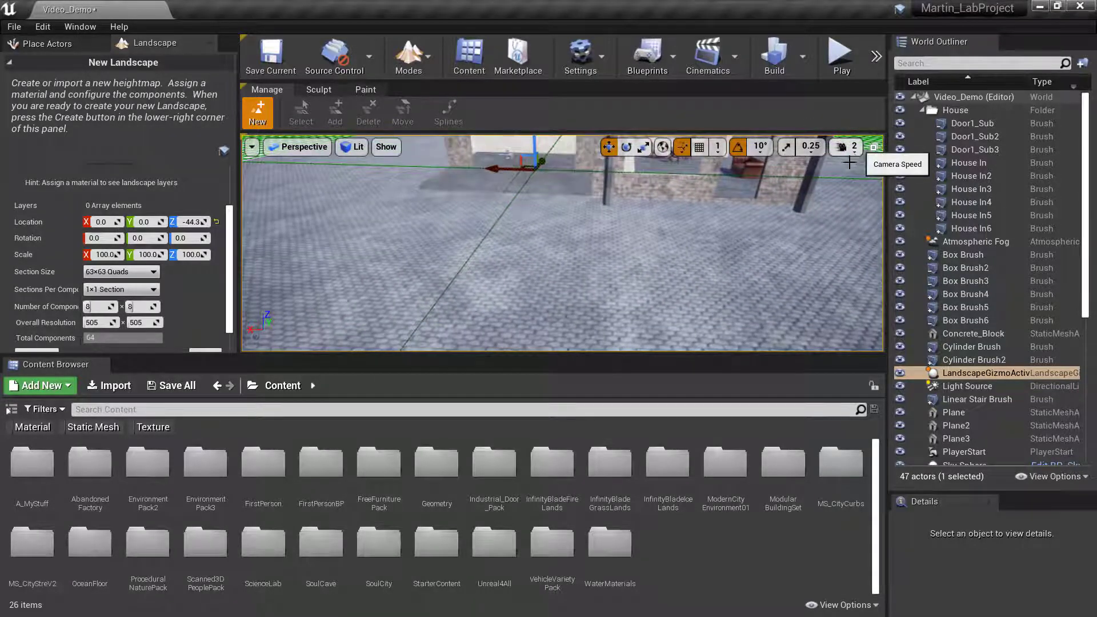
{"action": "left_click", "coordinate": [846, 148]}
{"action": "left_click", "coordinate": [872, 182]}
{"action": "right_click_drag", "start_coordinate": [800, 211], "coordinate": [241, 195]}
{"action": "key", "text": "w"}
{"action": "key", "text": "w"}
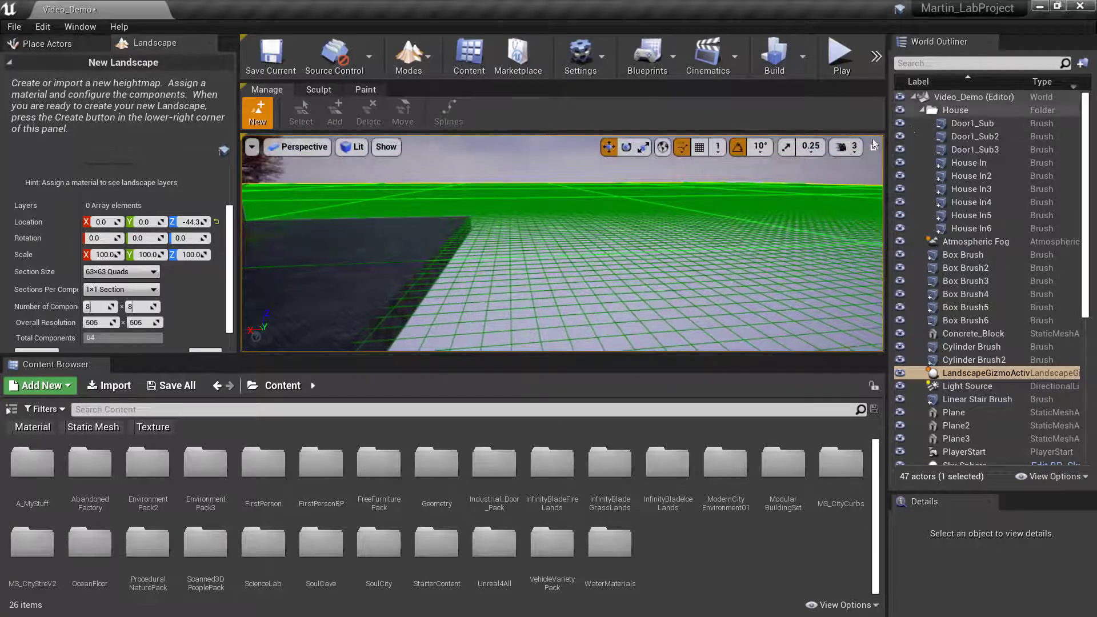
Raise the viewport camera speed to 6 and frame the whole landscape preview
{"action": "left_click", "coordinate": [843, 149]}
{"action": "left_click_drag", "start_coordinate": [869, 182], "coordinate": [908, 181]}
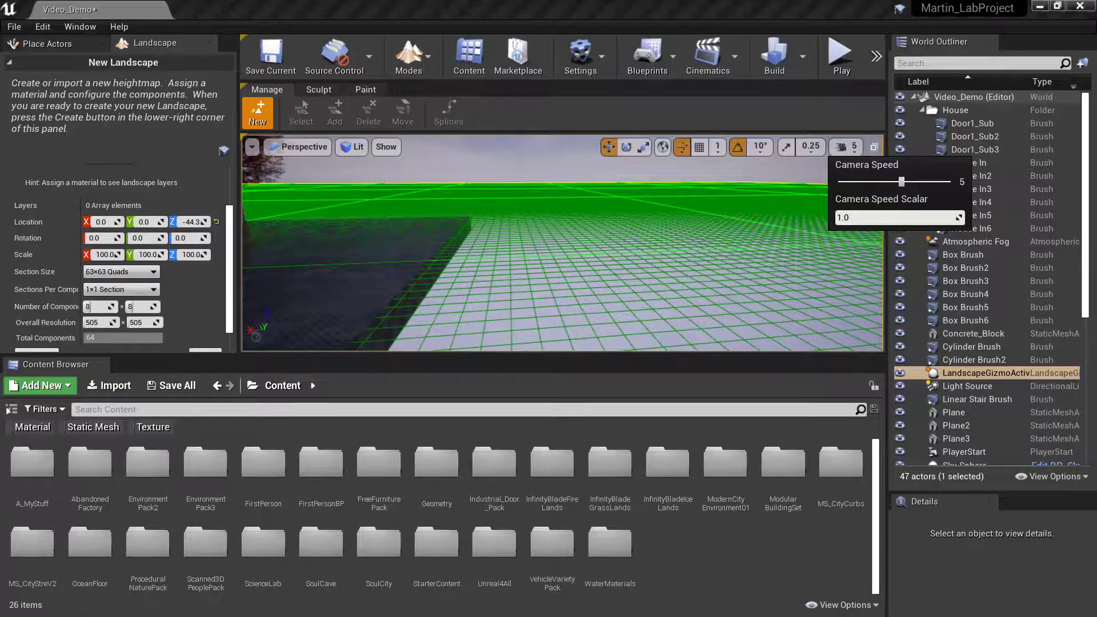
{"action": "key", "text": "s"}
{"action": "right_click_drag", "start_coordinate": [813, 205], "coordinate": [813, 205]}
{"action": "left_click", "coordinate": [845, 147]}
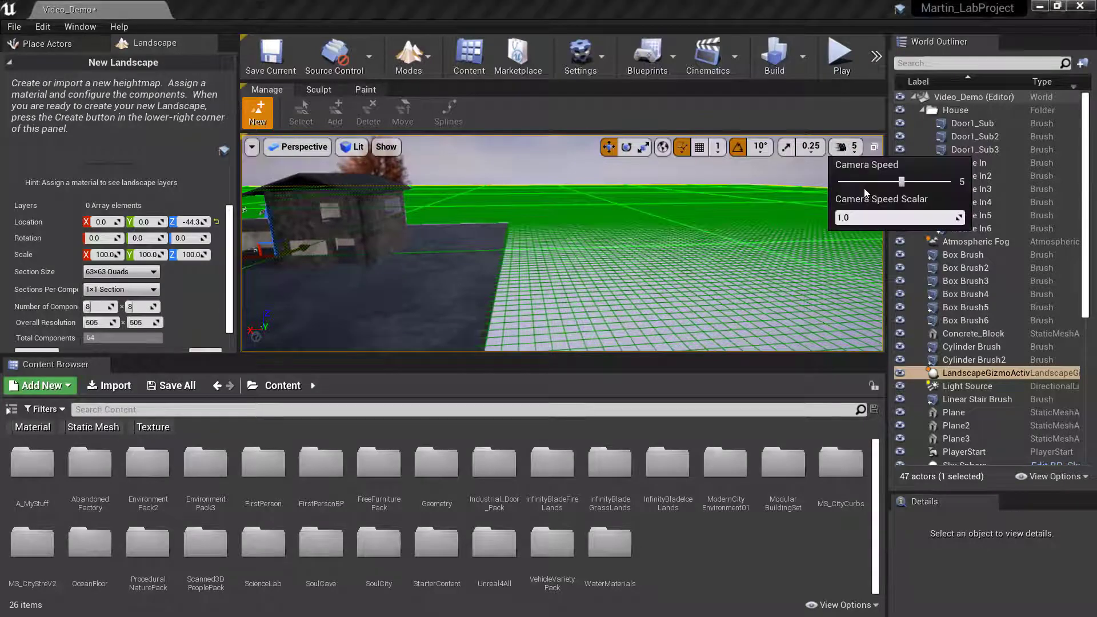
{"action": "left_click_drag", "start_coordinate": [901, 182], "coordinate": [917, 182]}
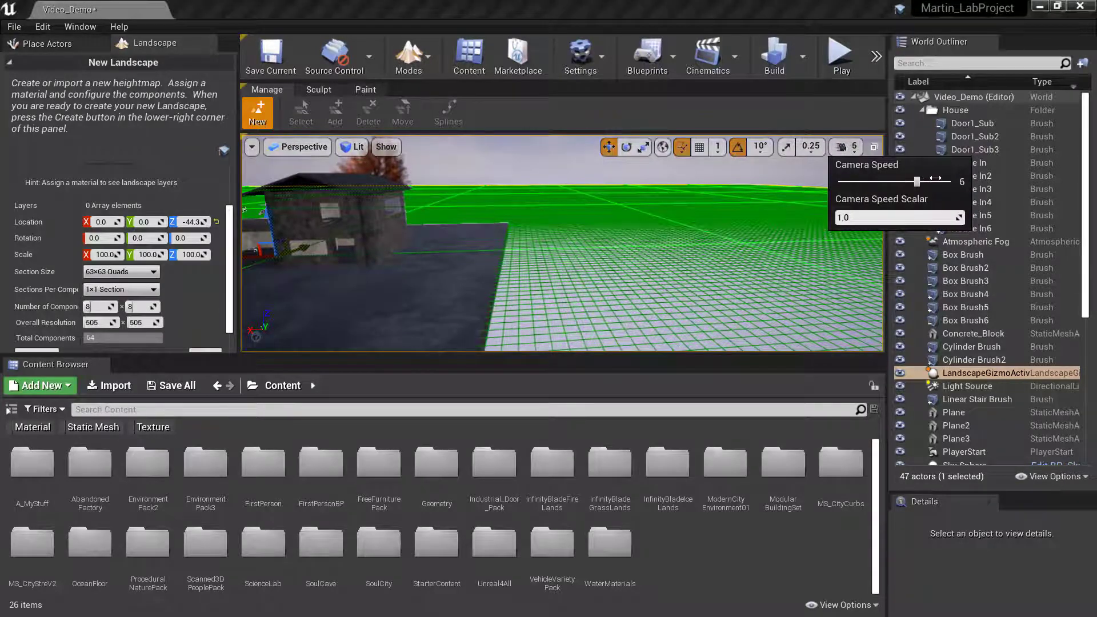
{"action": "key", "text": "s"}
{"action": "right_click_drag", "start_coordinate": [745, 213], "coordinate": [627, 229]}
{"action": "key", "text": "a"}
{"action": "key", "text": "d"}
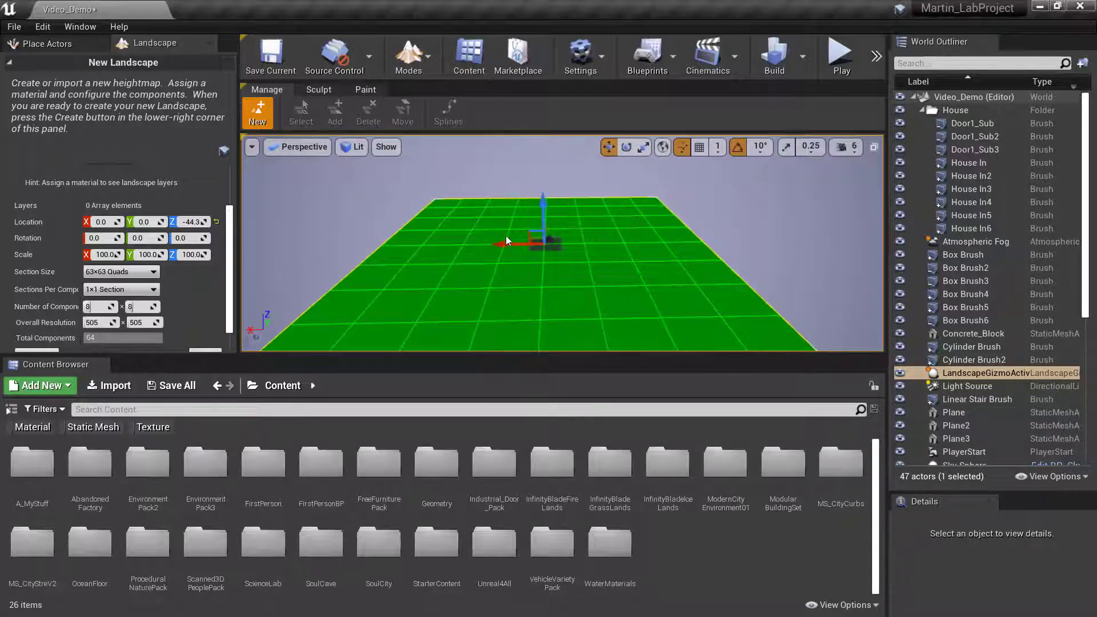
{"action": "key", "text": "s"}
{"action": "mouse_move", "coordinate": [473, 273]}
{"action": "right_mouse_down"}
{"action": "mouse_move", "coordinate": [506, 275]}
{"action": "mouse_move", "coordinate": [474, 283]}
{"action": "right_mouse_up"}
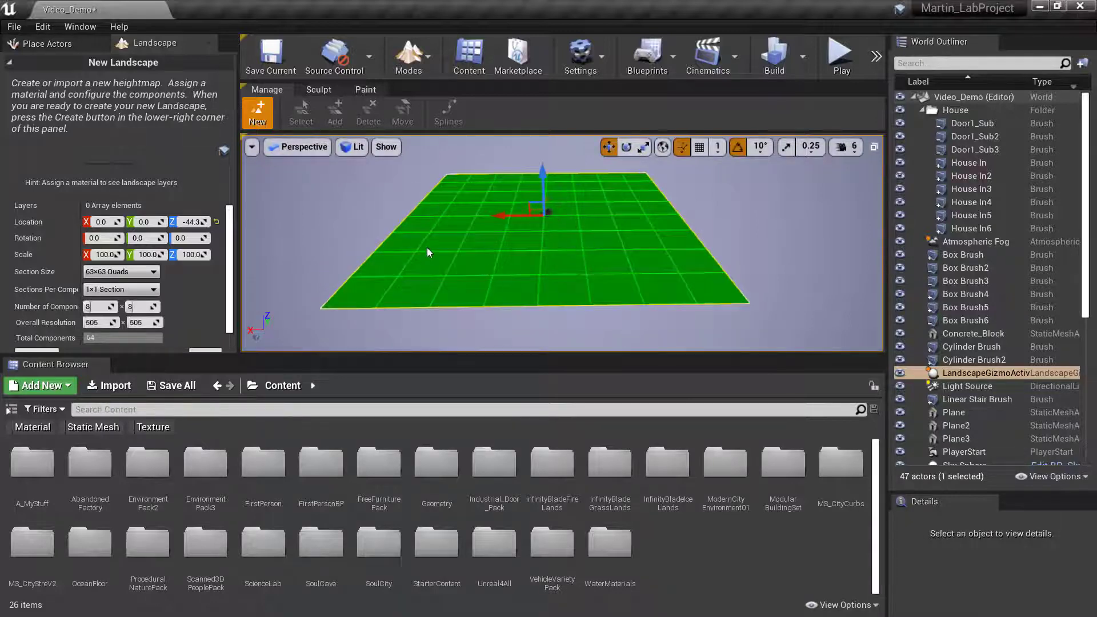
{"action": "mouse_move", "coordinate": [424, 242]}
{"action": "right_mouse_down"}
{"action": "mouse_move", "coordinate": [455, 237]}
{"action": "mouse_move", "coordinate": [419, 241]}
{"action": "mouse_move", "coordinate": [434, 241]}
{"action": "right_mouse_up"}
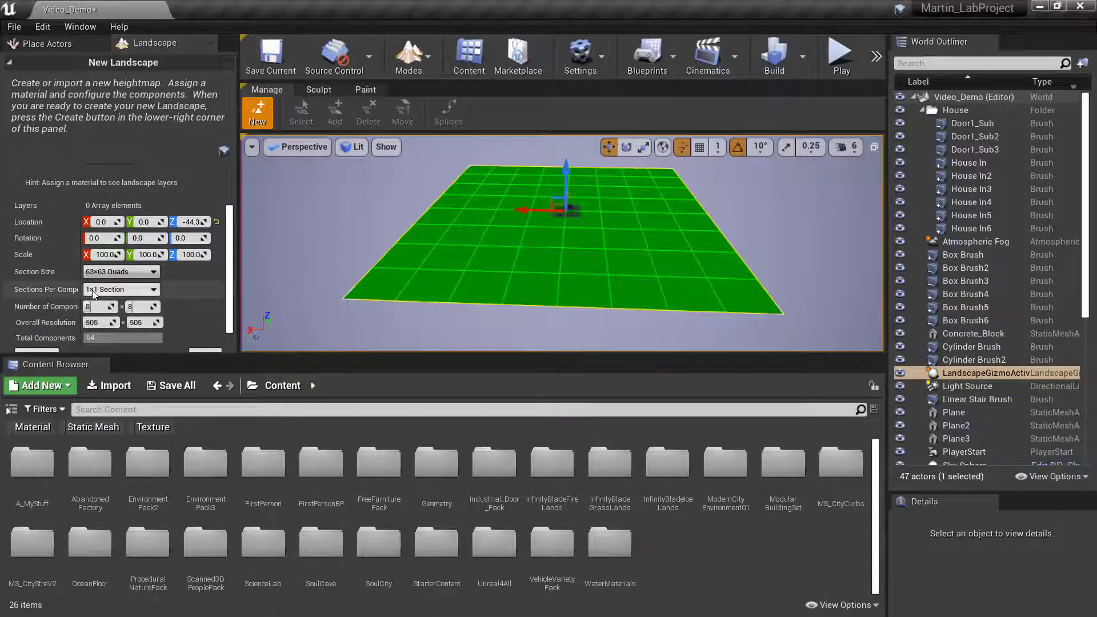
Set the sections per component to 2×2 Sections and inspect the whole landscape preview
{"action": "right_click_drag", "start_coordinate": [367, 255], "coordinate": [360, 281]}
{"action": "key", "text": "w"}
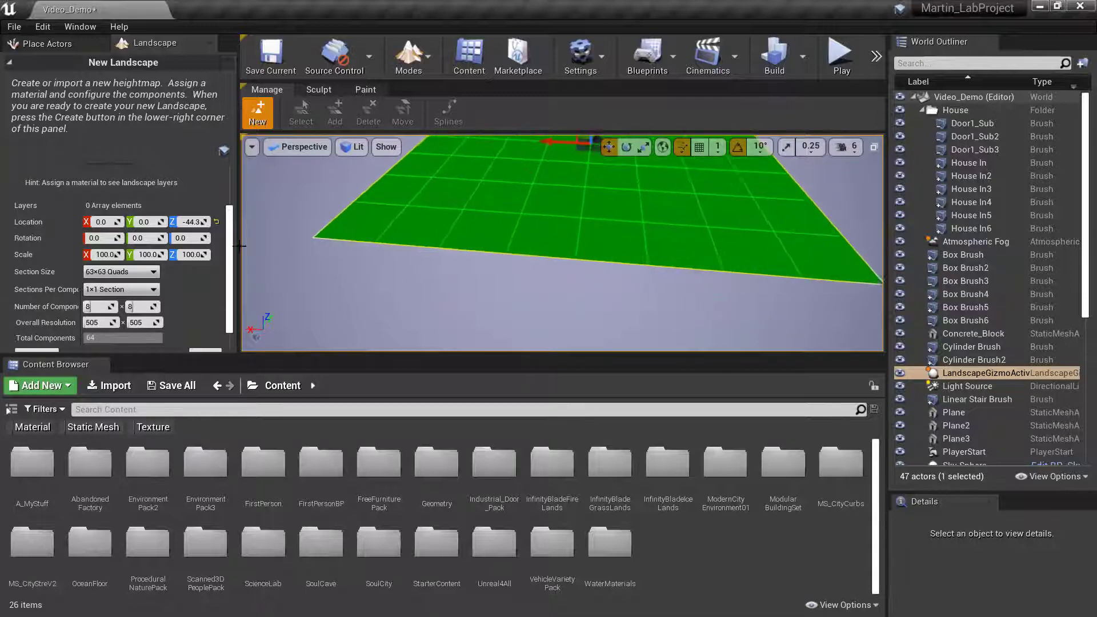
{"action": "left_click", "coordinate": [115, 291]}
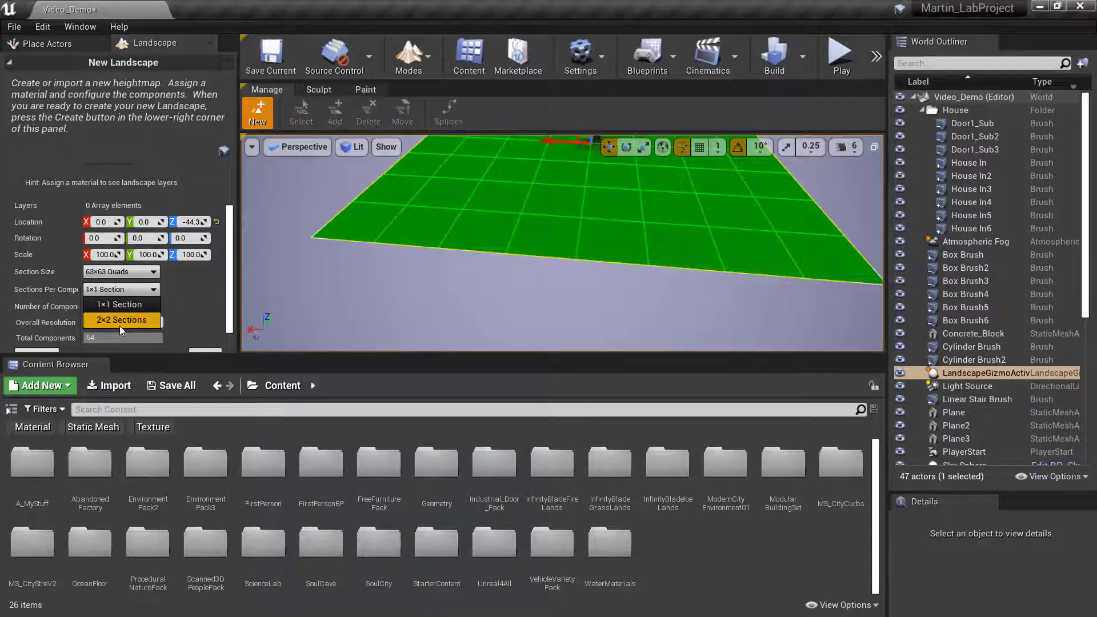
{"action": "left_click", "coordinate": [120, 319]}
{"action": "right_click_drag", "start_coordinate": [404, 261], "coordinate": [484, 225]}
{"action": "key", "text": "s"}
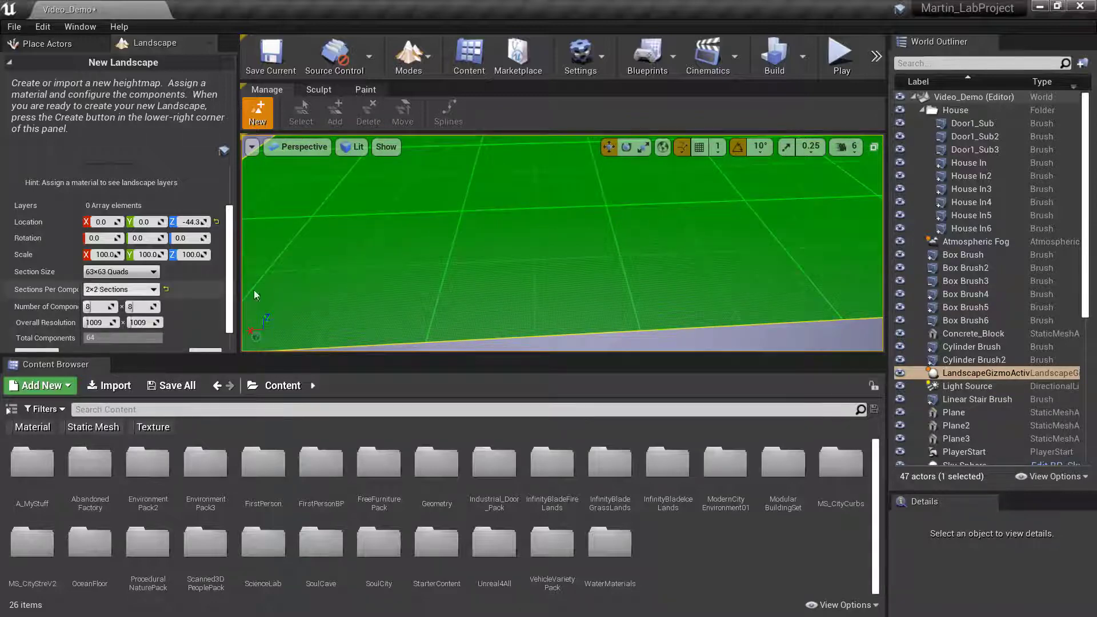
{"action": "mouse_move", "coordinate": [518, 229]}
{"action": "right_mouse_down"}
{"action": "mouse_move", "coordinate": [521, 250]}
{"action": "mouse_move", "coordinate": [534, 231]}
{"action": "right_mouse_up"}
{"action": "key", "text": "s"}
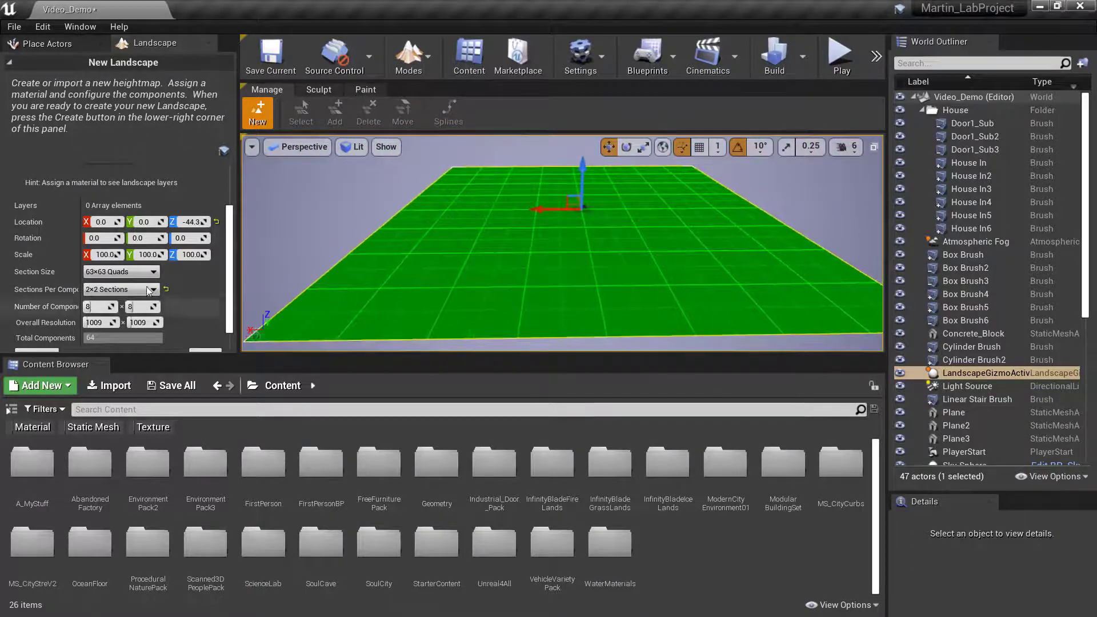
Set the sections per component back to 1×1 Section and view the preview closer at an angle
{"action": "left_click", "coordinate": [135, 289]}
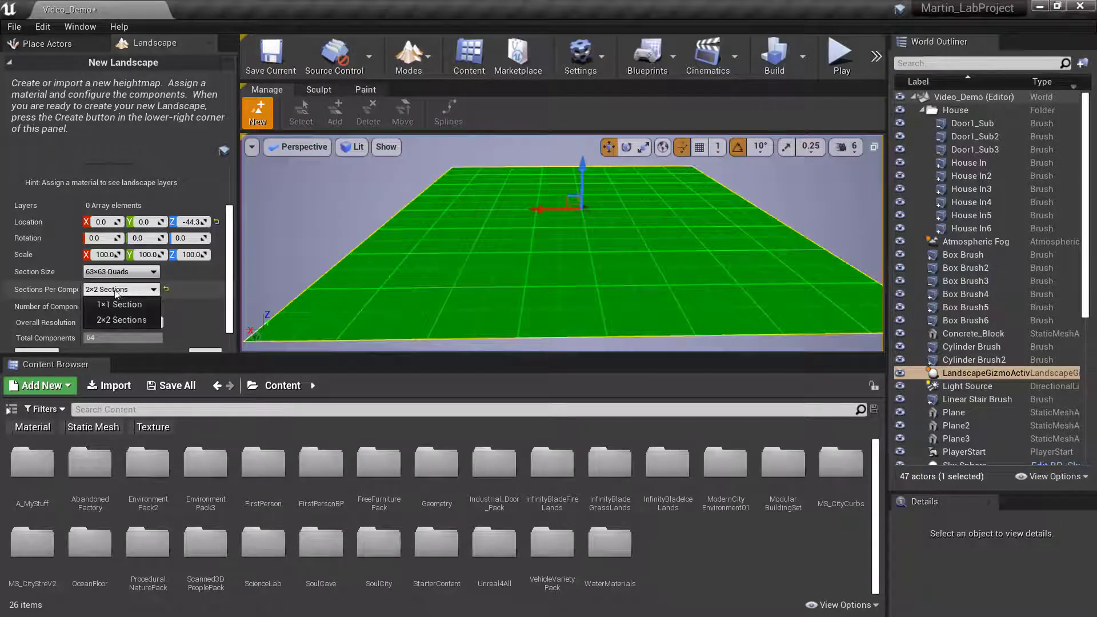
{"action": "left_click", "coordinate": [125, 304]}
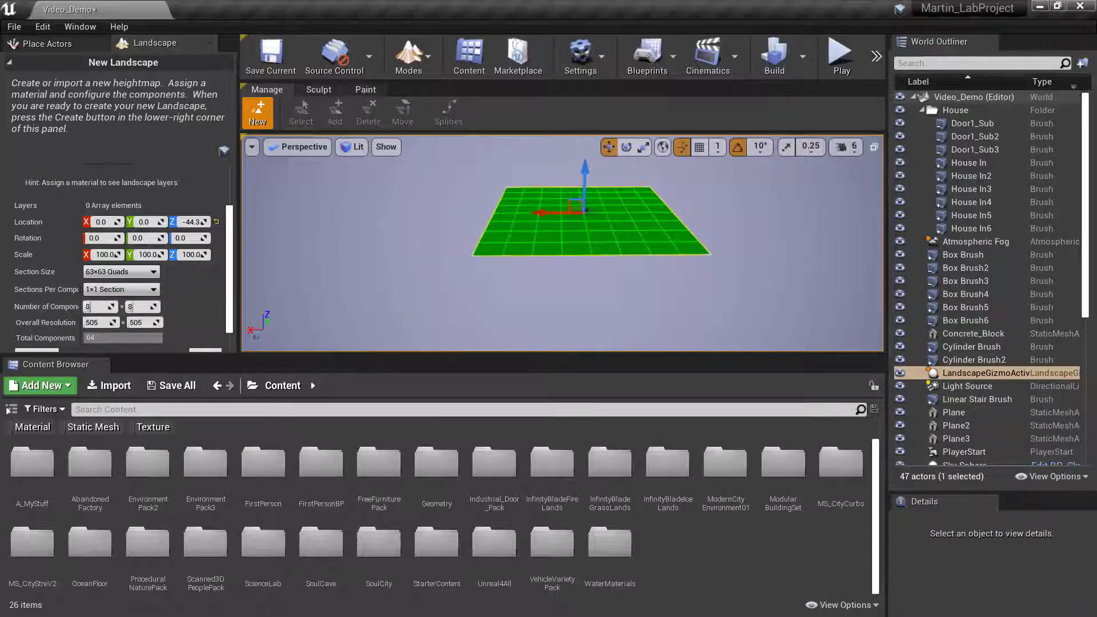
{"action": "key", "text": "w"}
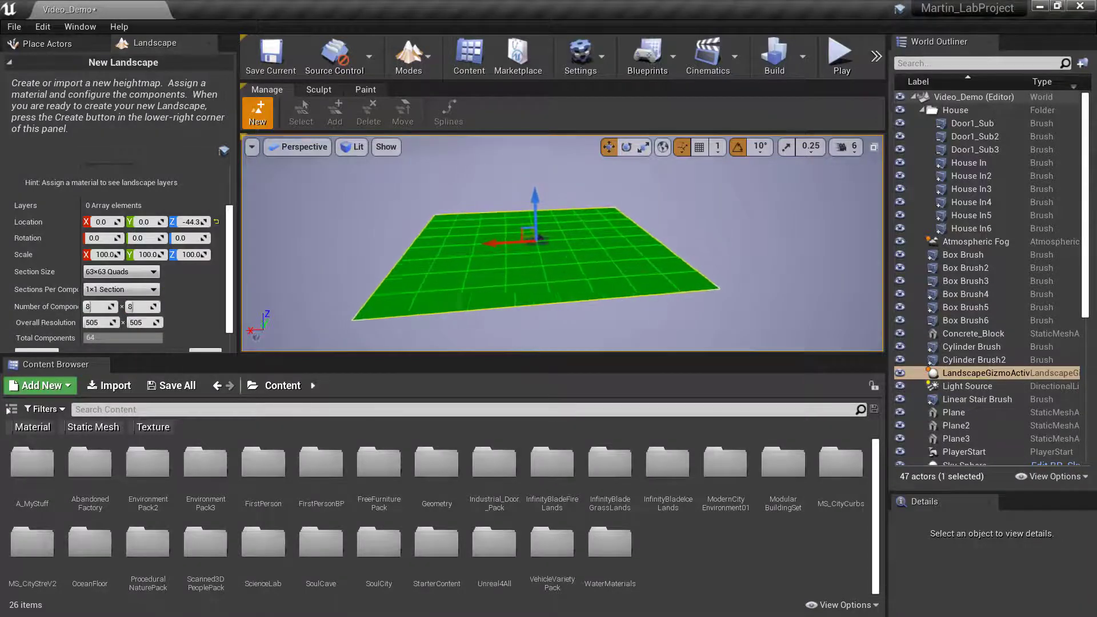
{"action": "key", "text": "w"}
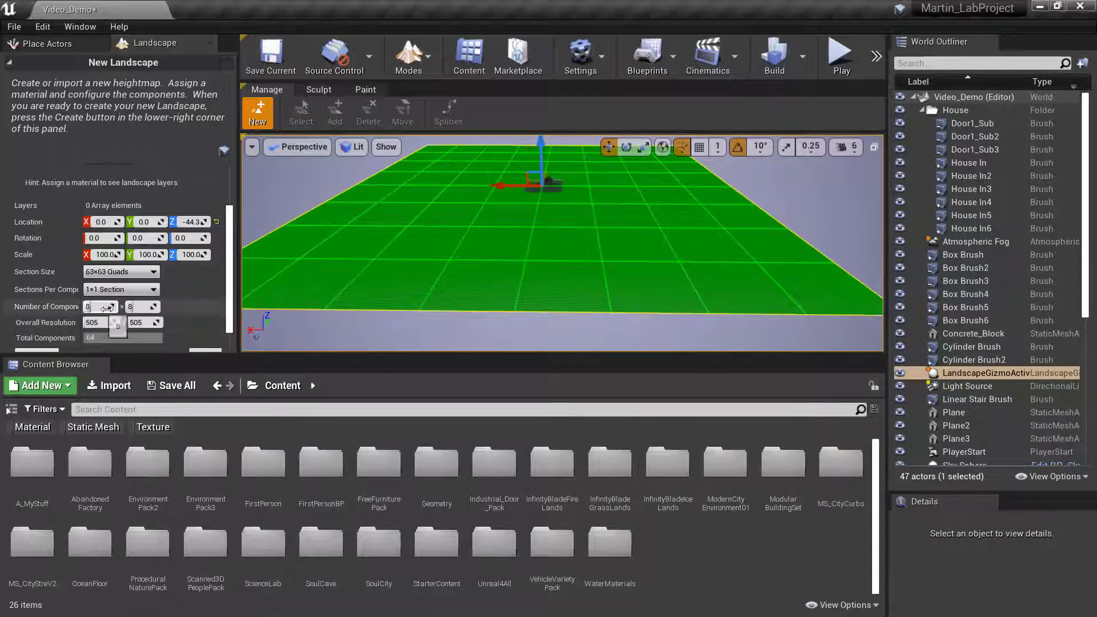
{"action": "right_click_drag", "start_coordinate": [440, 249], "coordinate": [532, 243]}
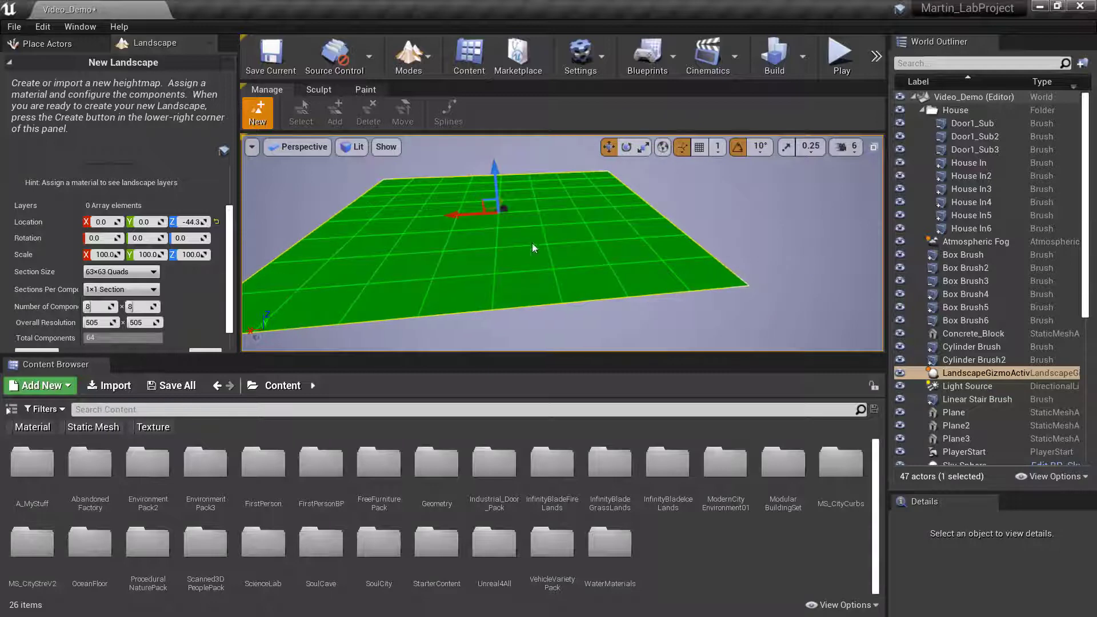
Set the new landscape's number of components to 16×16, entering the Y count before the X count
{"action": "left_click", "coordinate": [137, 311]}
{"action": "type", "text": "1"}
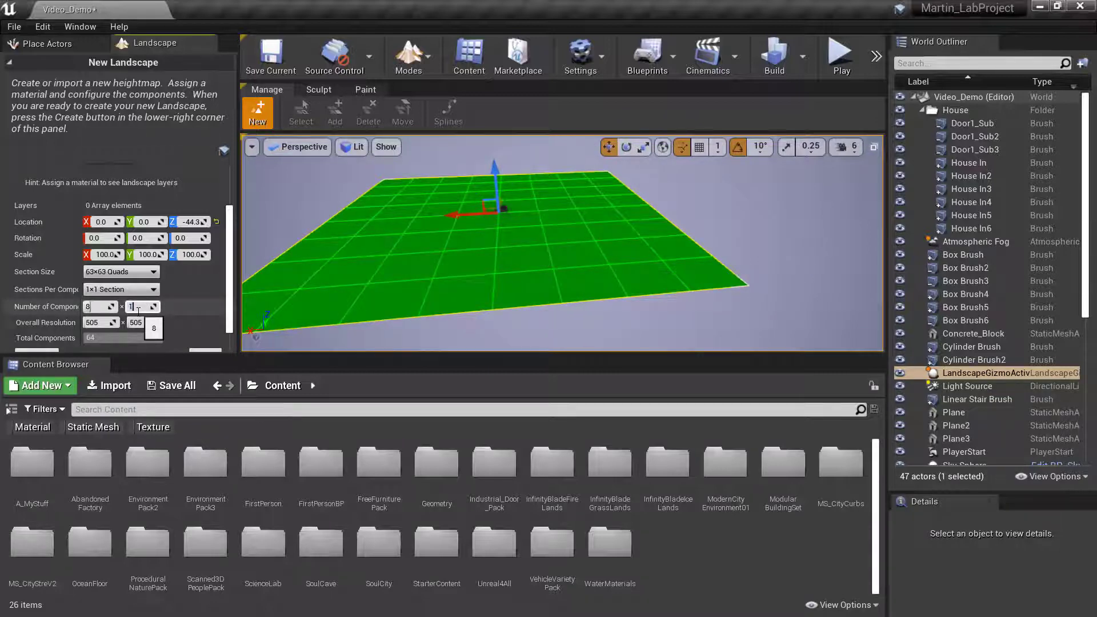
{"action": "type", "text": "6"}
{"action": "key", "text": "Return"}
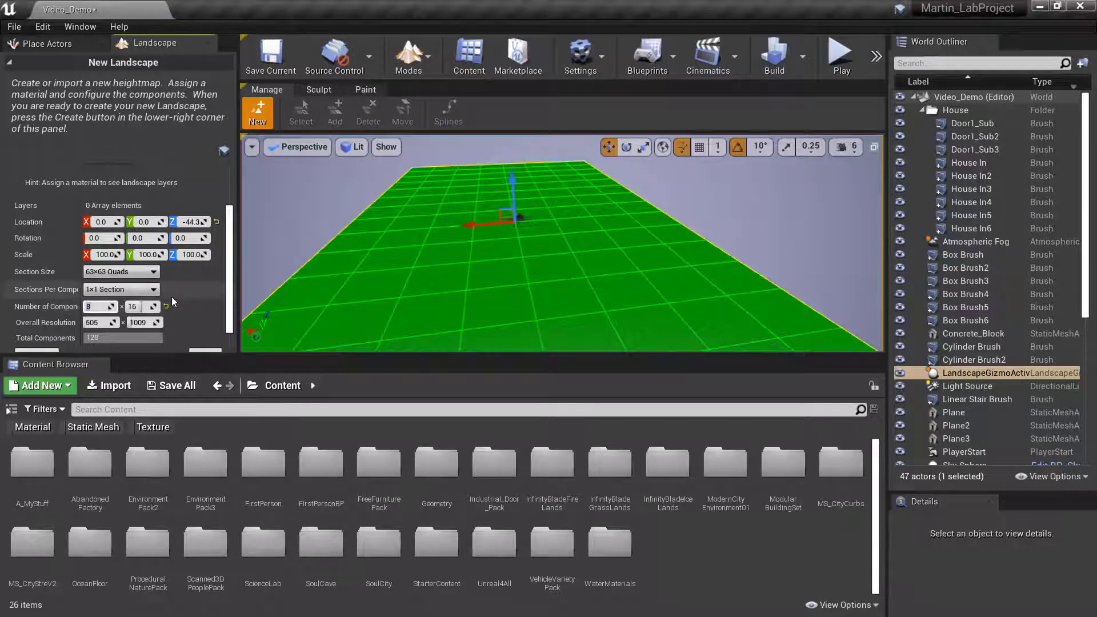
{"action": "type", "text": "16"}
{"action": "key", "text": "Tab"}
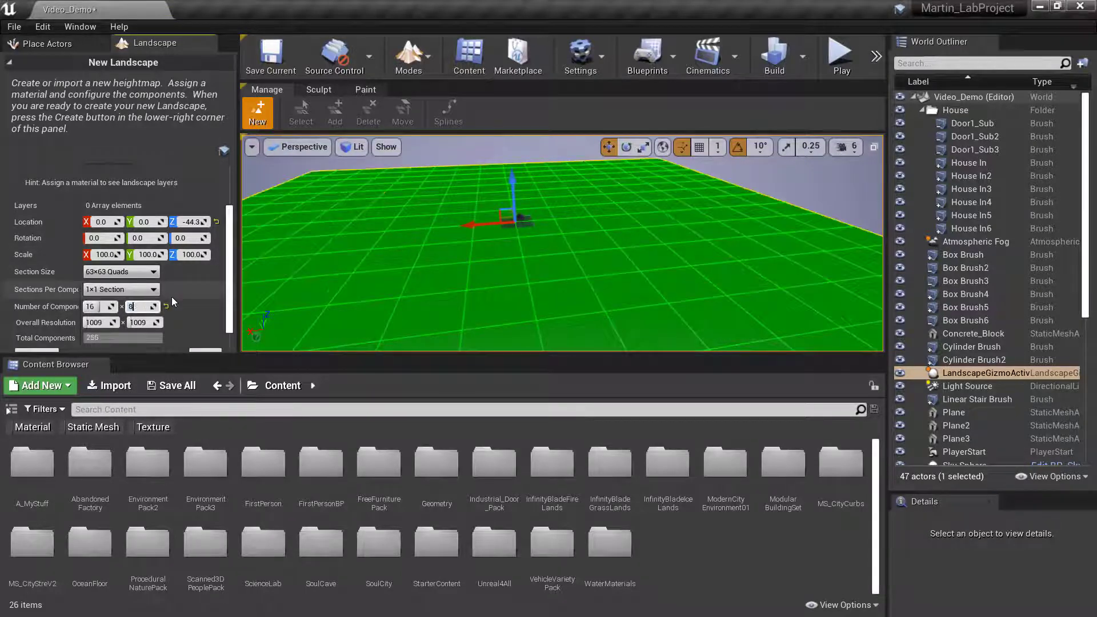
Set the number of components back to 8×8, inspecting the 16×8 layout in between
{"action": "type", "text": "8"}
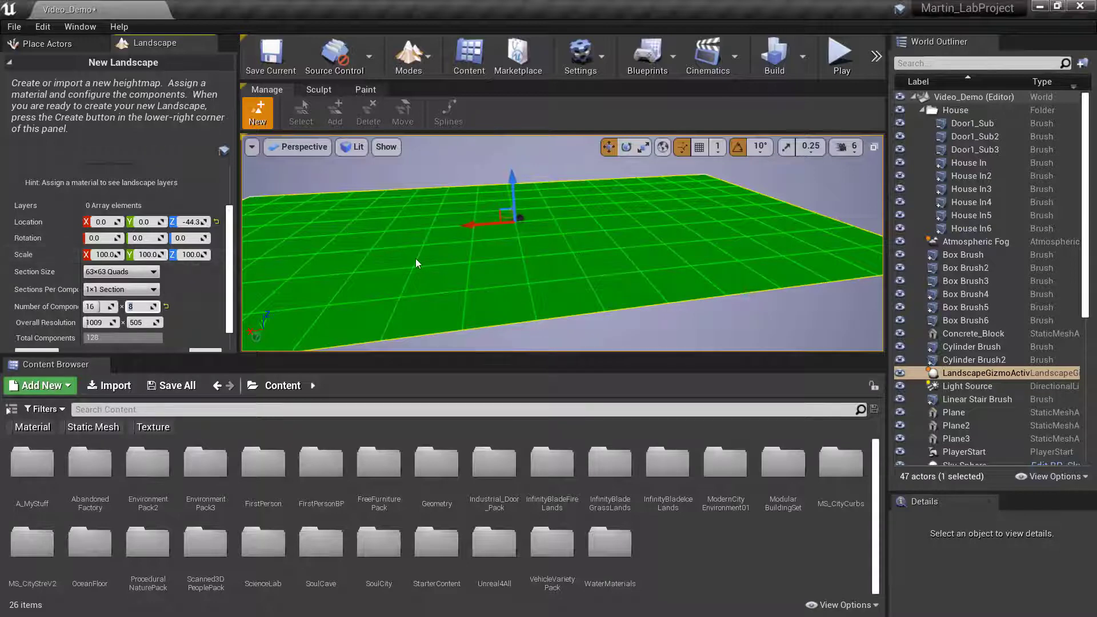
{"action": "right_click_drag", "start_coordinate": [416, 258], "coordinate": [391, 261]}
{"action": "left_click", "coordinate": [91, 306]}
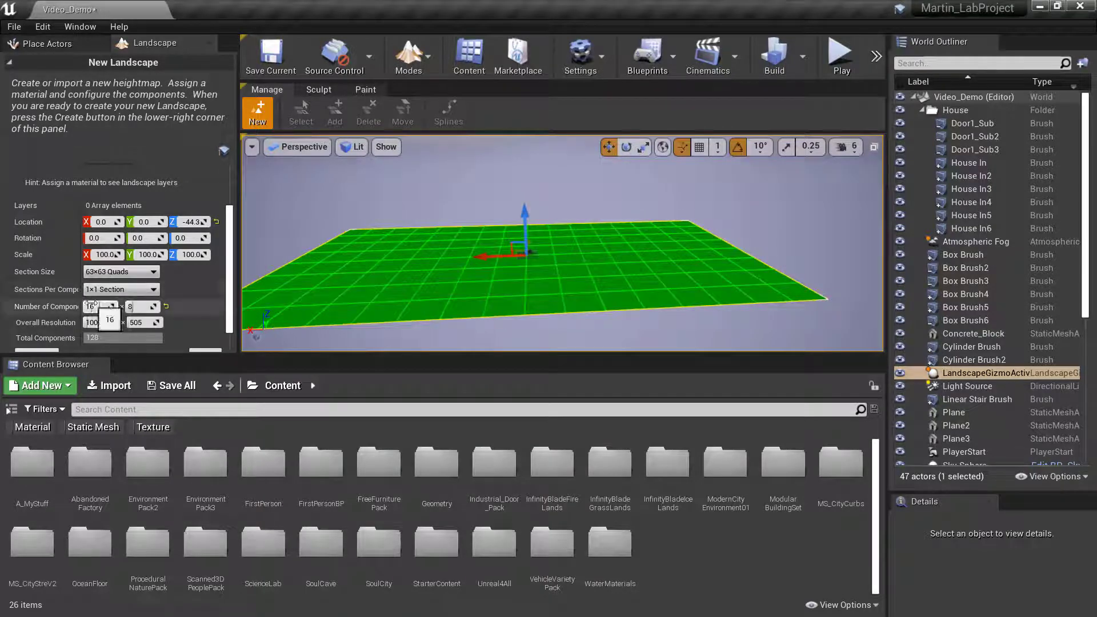
{"action": "type", "text": "8"}
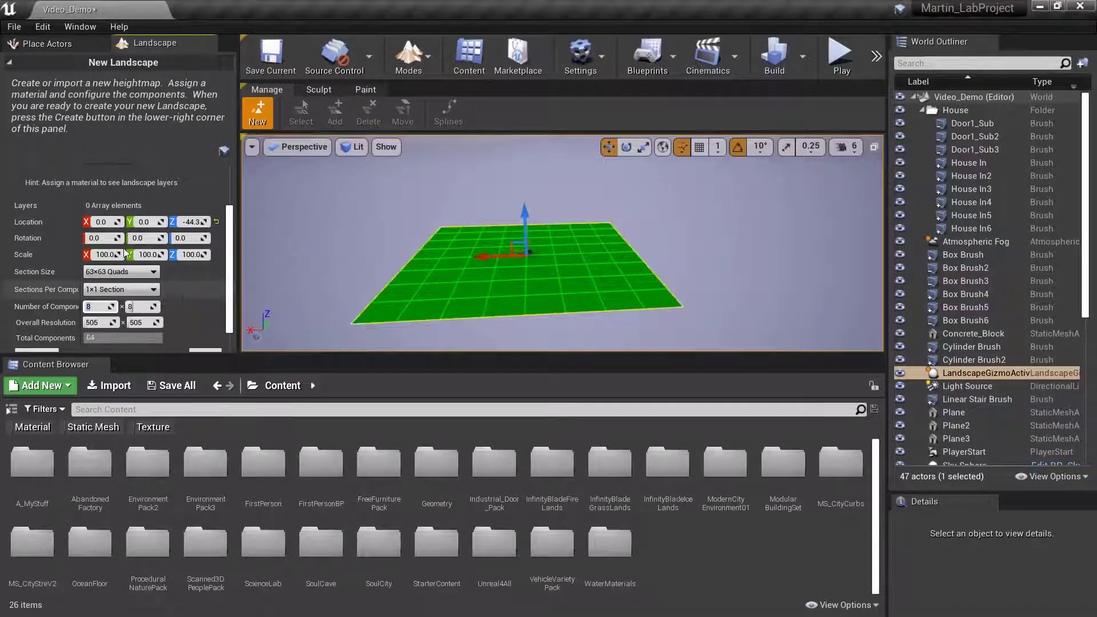
{"action": "key", "text": "w"}
{"action": "mouse_move", "coordinate": [525, 258]}
{"action": "right_mouse_down"}
{"action": "mouse_move", "coordinate": [525, 271]}
{"action": "mouse_move", "coordinate": [515, 243]}
{"action": "mouse_move", "coordinate": [517, 266]}
{"action": "right_mouse_up"}
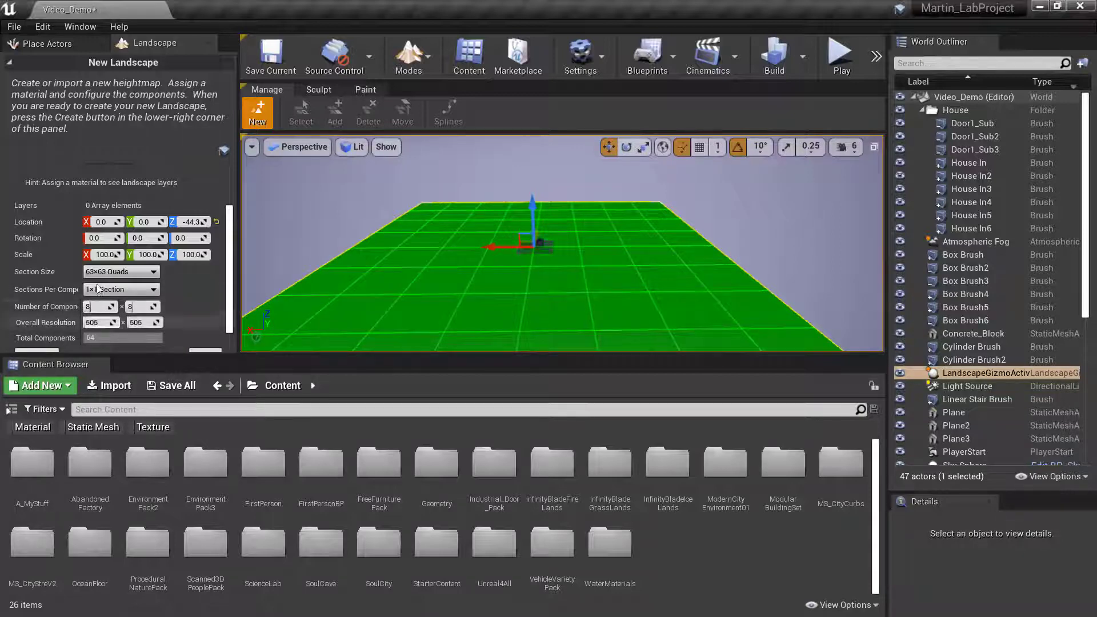
Try raising the overall X resolution to about 820 and restore the X component count to 8
{"action": "right_click_drag", "start_coordinate": [447, 289], "coordinate": [443, 308]}
{"action": "key", "text": "s"}
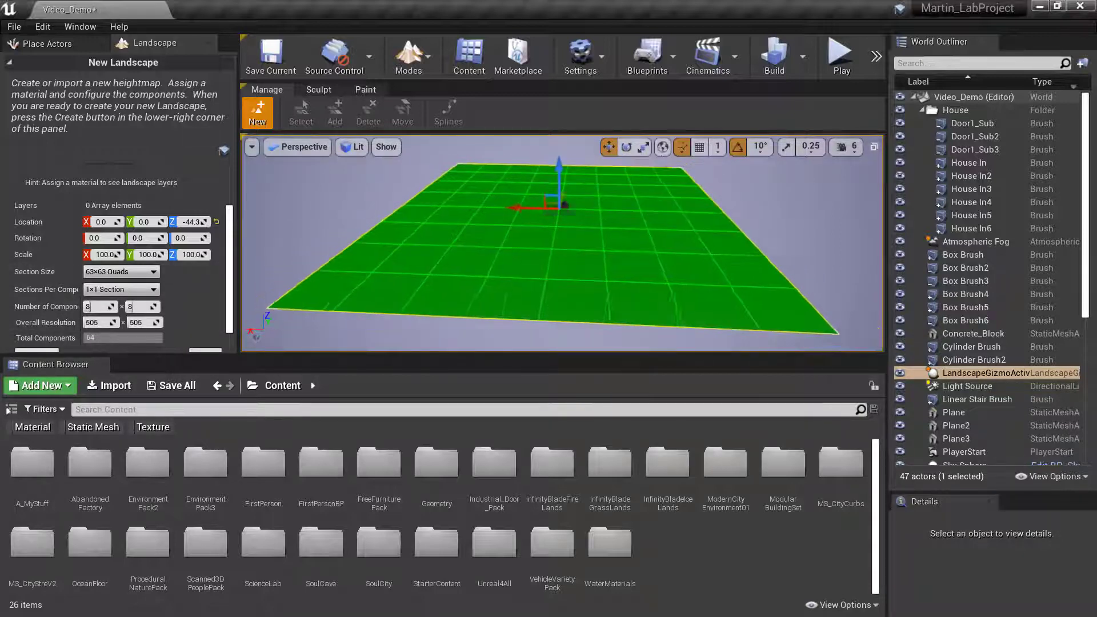
{"action": "left_click_drag", "start_coordinate": [101, 323], "coordinate": [132, 323]}
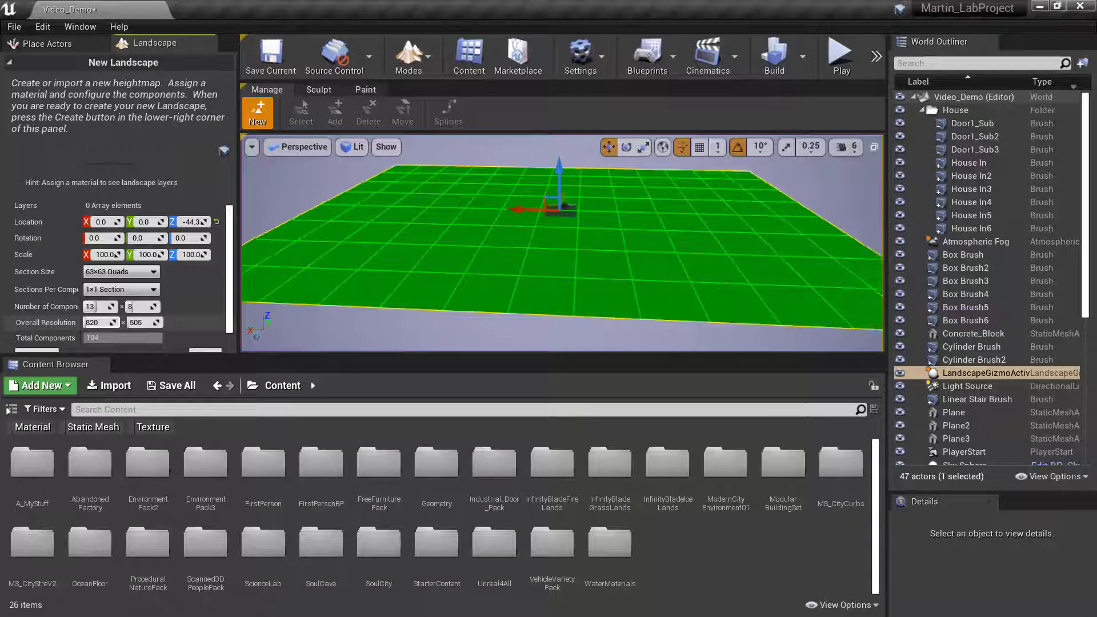
{"action": "left_click", "coordinate": [92, 307]}
{"action": "type", "text": "8"}
{"action": "key", "text": "Return"}
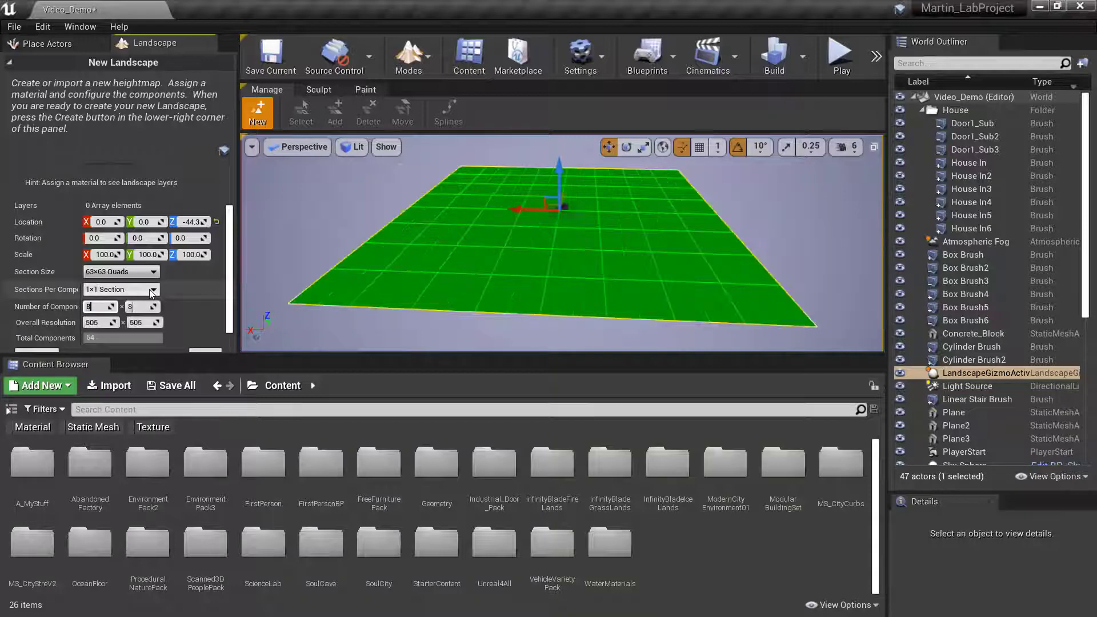
Apply Fill World to the new landscape and frame the whole preview
{"action": "scroll", "coordinate": [191, 283], "scroll_direction": "down", "scroll_amount": 1}
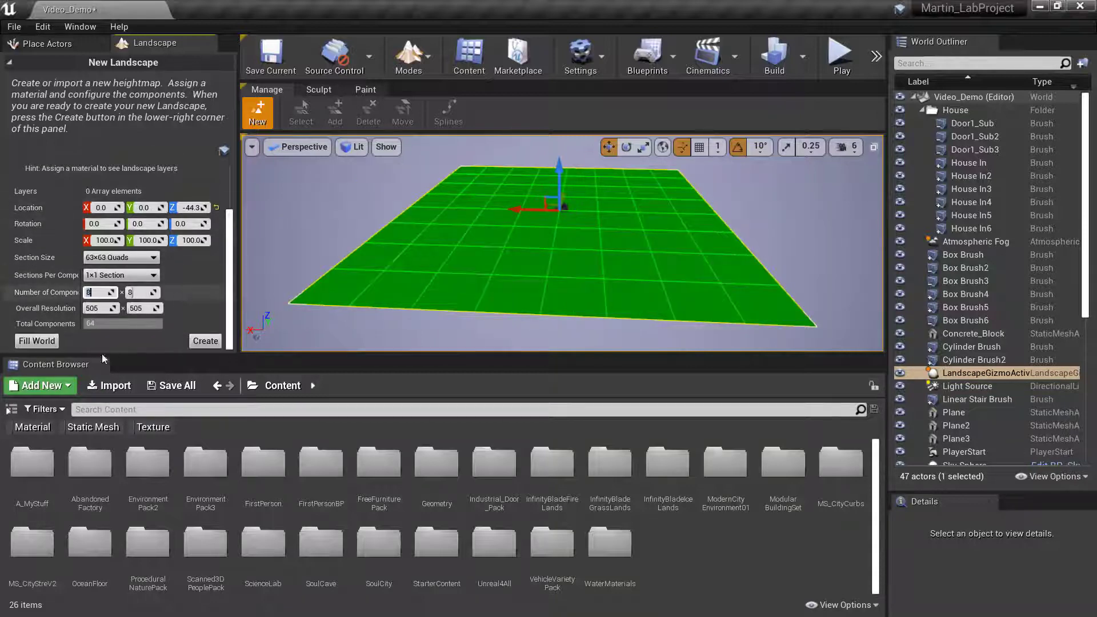
{"action": "left_click", "coordinate": [37, 343]}
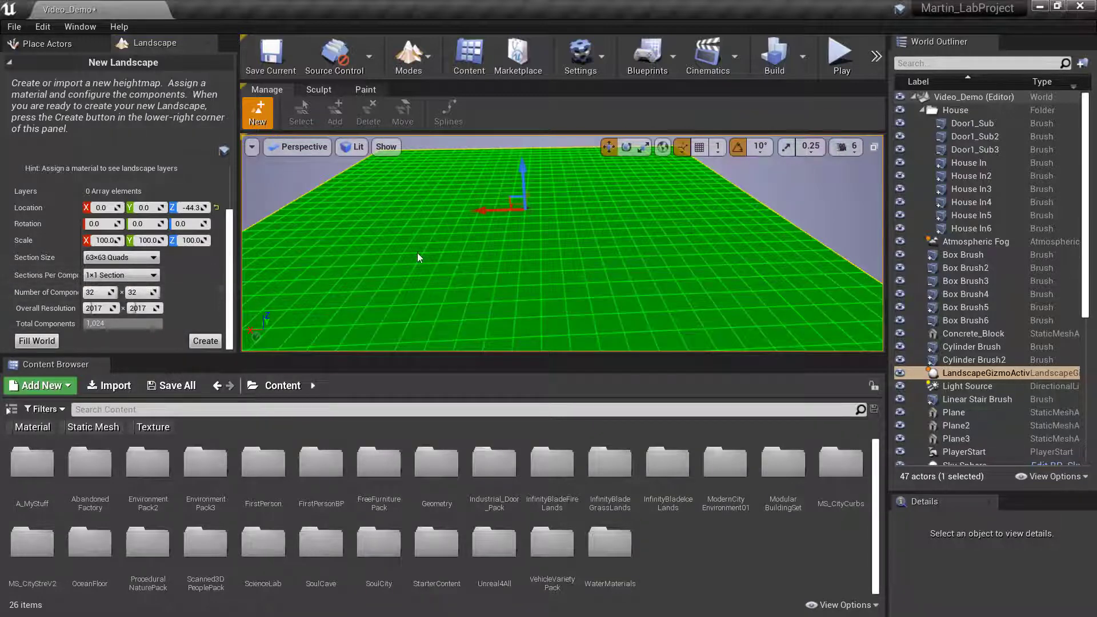
{"action": "mouse_move", "coordinate": [417, 253]}
{"action": "right_mouse_down"}
{"action": "mouse_move", "coordinate": [381, 252]}
{"action": "mouse_move", "coordinate": [397, 247]}
{"action": "right_mouse_up"}
{"action": "key", "text": "s"}
{"action": "right_click_drag", "start_coordinate": [440, 279], "coordinate": [327, 310]}
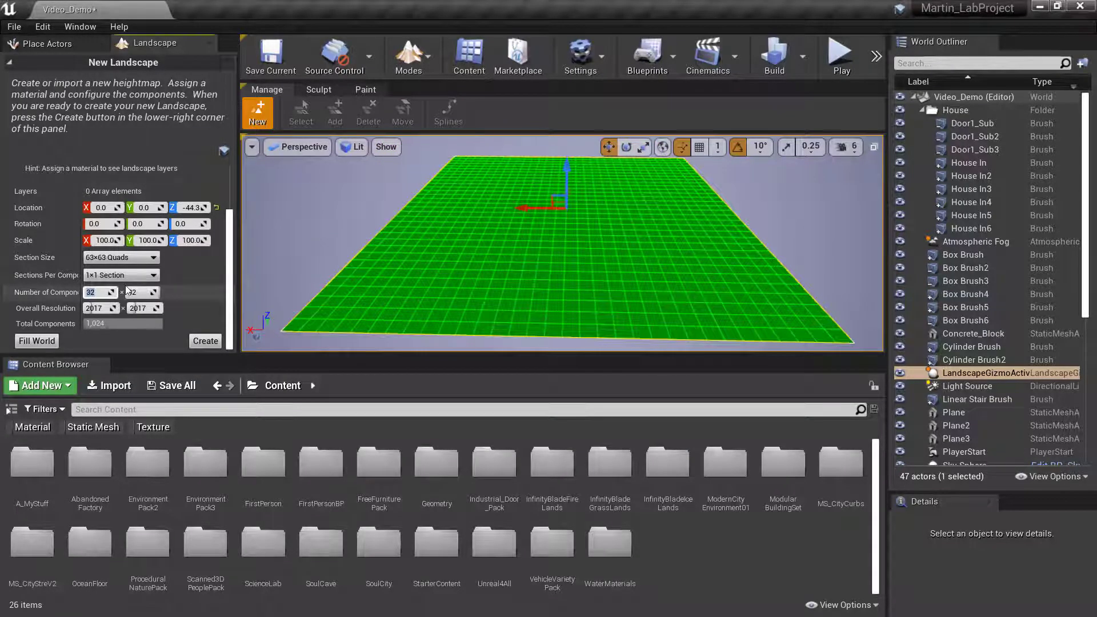
Restore the new landscape's number of components to 8×8 in both directions
{"action": "key", "text": "Return"}
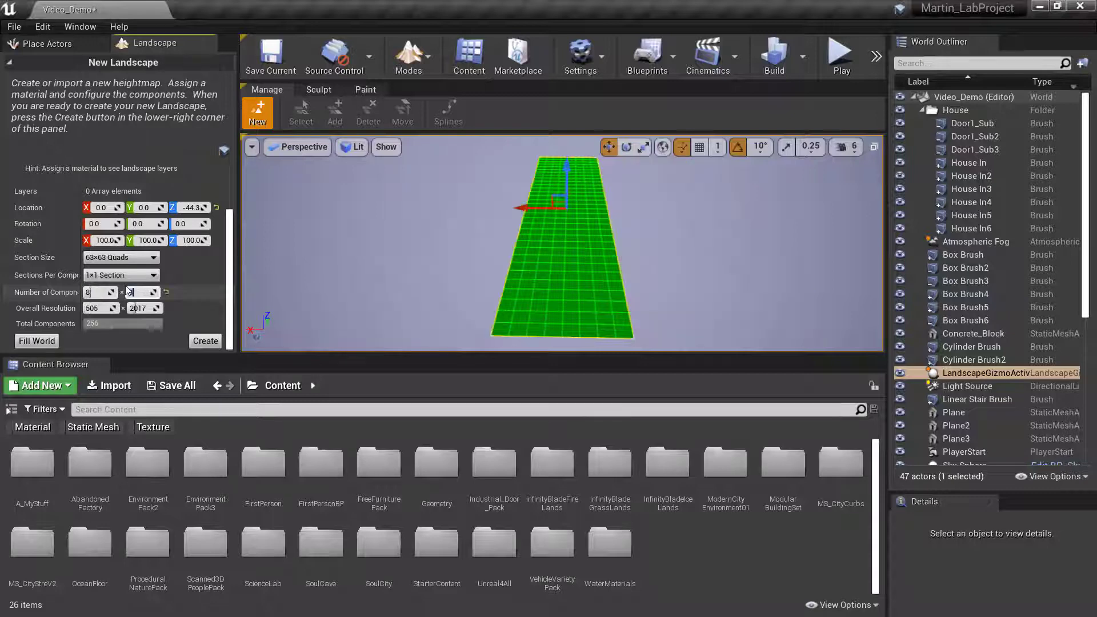
{"action": "key", "text": "Tab"}
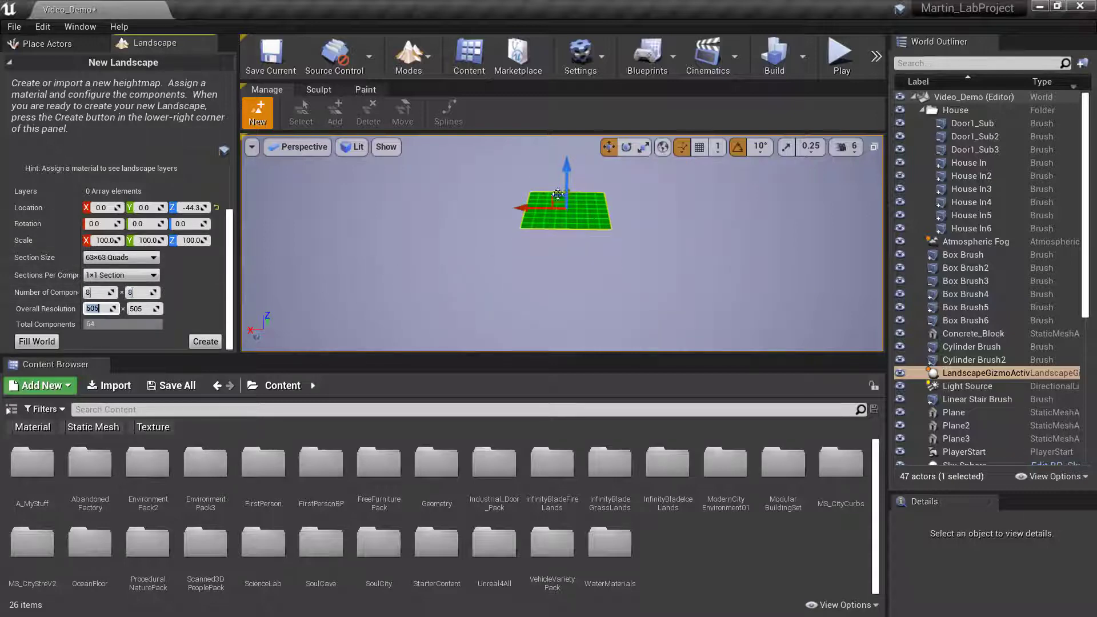
{"action": "right_click_drag", "start_coordinate": [610, 233], "coordinate": [609, 219]}
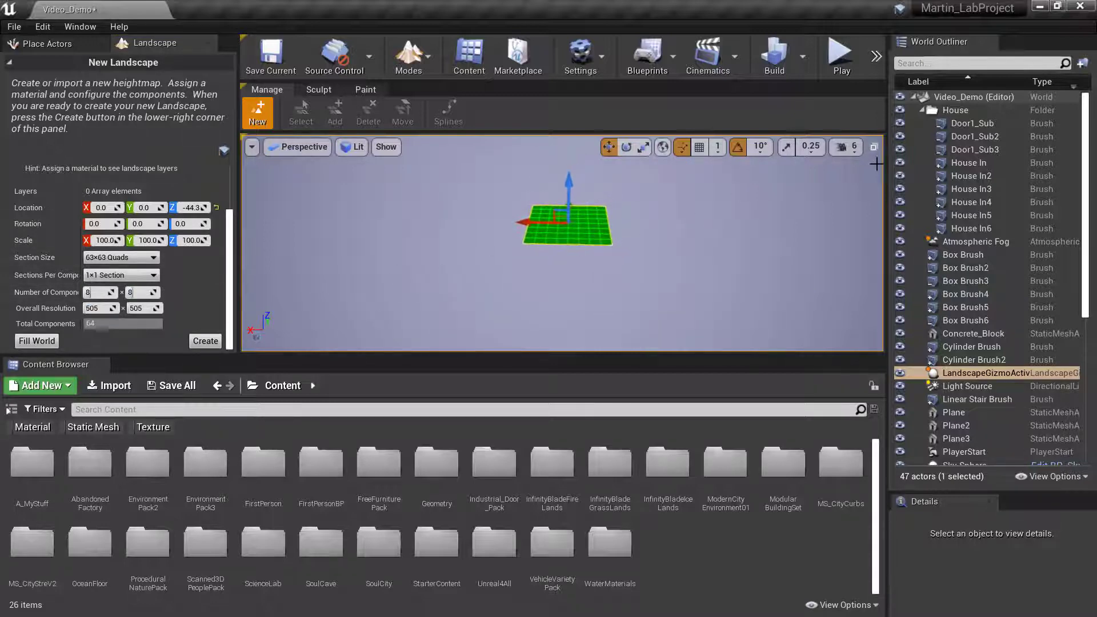
Raise the viewport camera speed to 8 and fly in close to the landscape preview around the house
{"action": "left_click", "coordinate": [845, 147]}
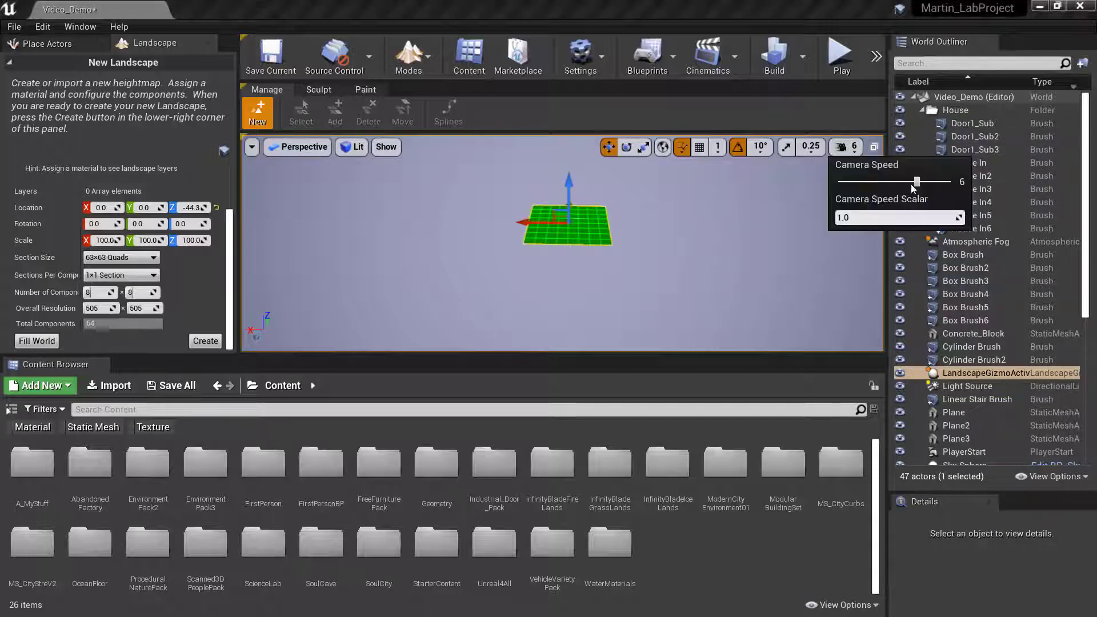
{"action": "left_click", "coordinate": [933, 182]}
{"action": "right_click_drag", "start_coordinate": [653, 251], "coordinate": [650, 252]}
{"action": "key", "text": "w"}
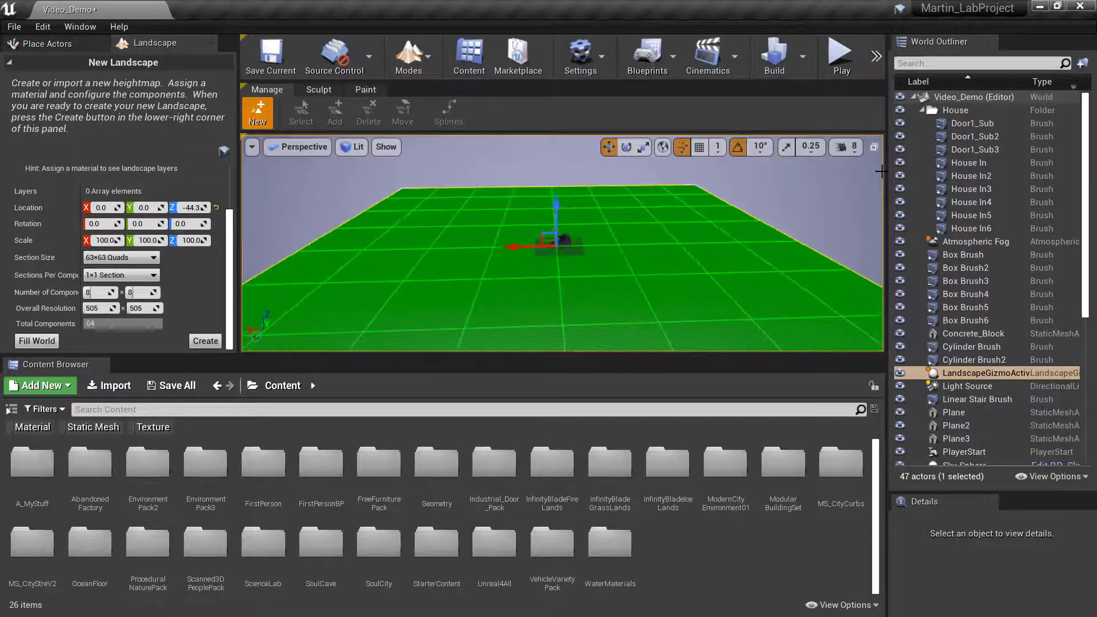
Lower the viewport camera speed to 5 and create the landscape with the configured settings
{"action": "left_click", "coordinate": [846, 147]}
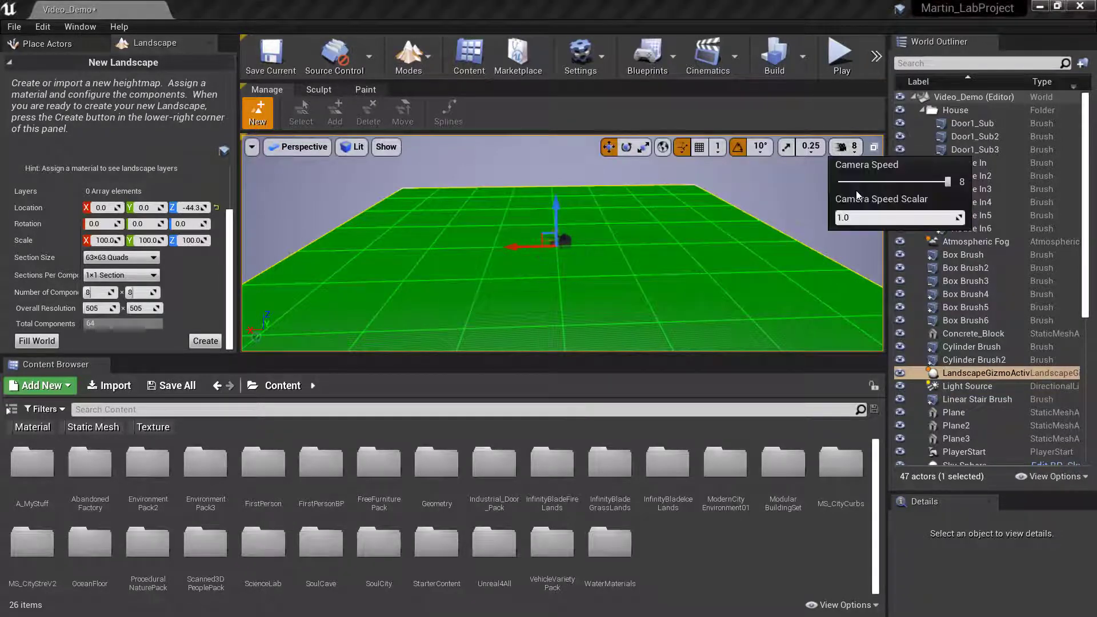
{"action": "left_click", "coordinate": [879, 186]}
{"action": "left_click", "coordinate": [901, 181]}
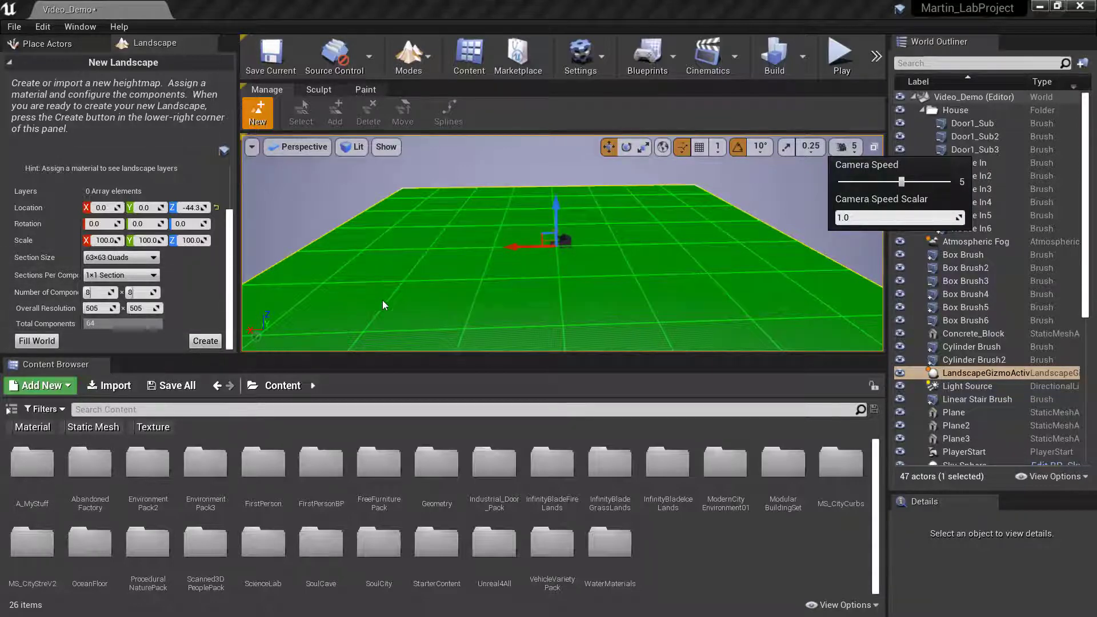
{"action": "left_click", "coordinate": [204, 341]}
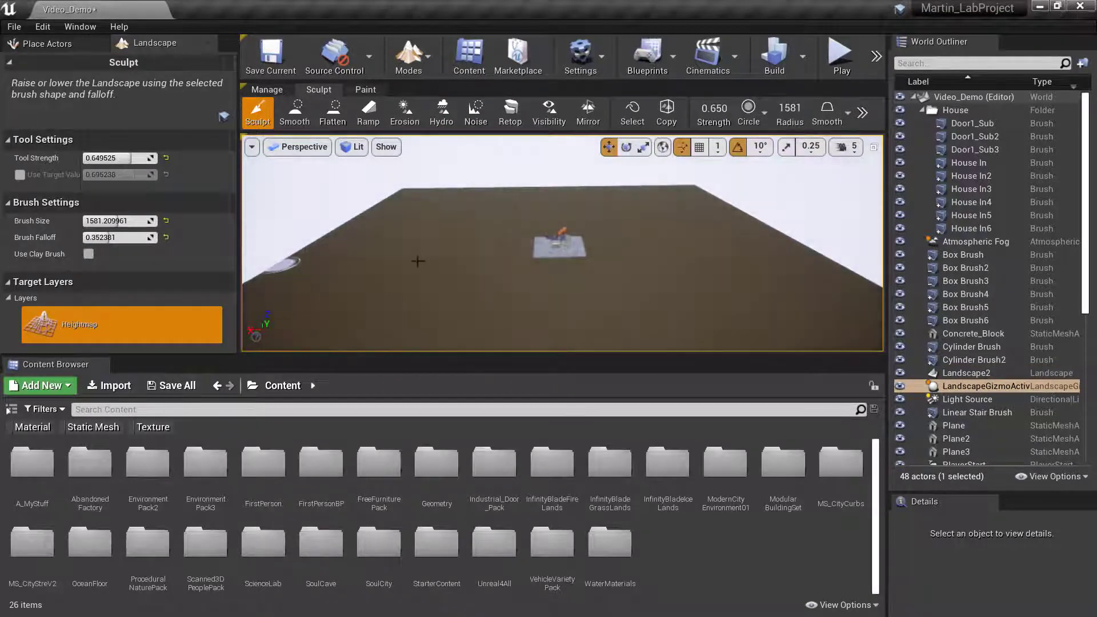
Inspect how the new landscape meets the concrete slab and the house from close up
{"action": "mouse_move", "coordinate": [478, 259]}
{"action": "right_mouse_down"}
{"action": "mouse_move", "coordinate": [455, 276]}
{"action": "mouse_move", "coordinate": [453, 267]}
{"action": "mouse_move", "coordinate": [447, 285]}
{"action": "mouse_move", "coordinate": [464, 262]}
{"action": "mouse_move", "coordinate": [482, 258]}
{"action": "mouse_move", "coordinate": [394, 266]}
{"action": "mouse_move", "coordinate": [383, 245]}
{"action": "right_mouse_up"}
{"action": "key", "text": "w"}
{"action": "right_click_drag", "start_coordinate": [562, 244], "coordinate": [881, 252]}
{"action": "mouse_move", "coordinate": [562, 243]}
{"action": "right_mouse_down"}
{"action": "mouse_move", "coordinate": [525, 268]}
{"action": "mouse_move", "coordinate": [493, 264]}
{"action": "mouse_move", "coordinate": [472, 242]}
{"action": "right_mouse_up"}
{"action": "key", "text": "s"}
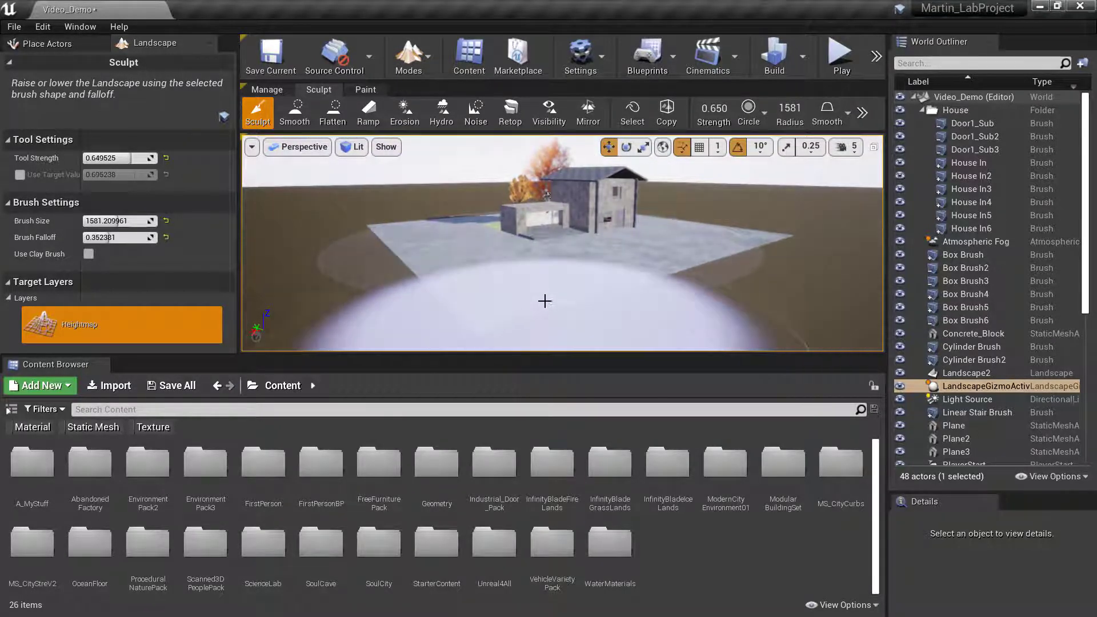
{"action": "right_click_drag", "start_coordinate": [547, 264], "coordinate": [513, 270]}
{"action": "key", "text": "d"}
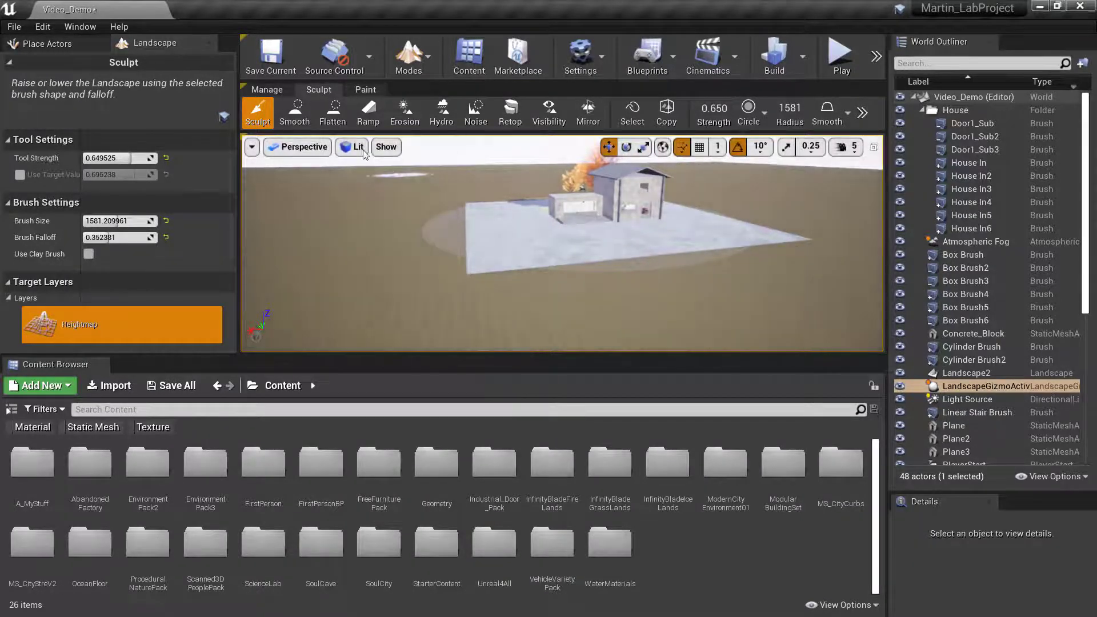
Review the tools offered by the landscape Manage, Sculpt and Paint modes, finishing in Manage with component selection active
{"action": "left_click", "coordinate": [267, 91]}
{"action": "left_click", "coordinate": [363, 90]}
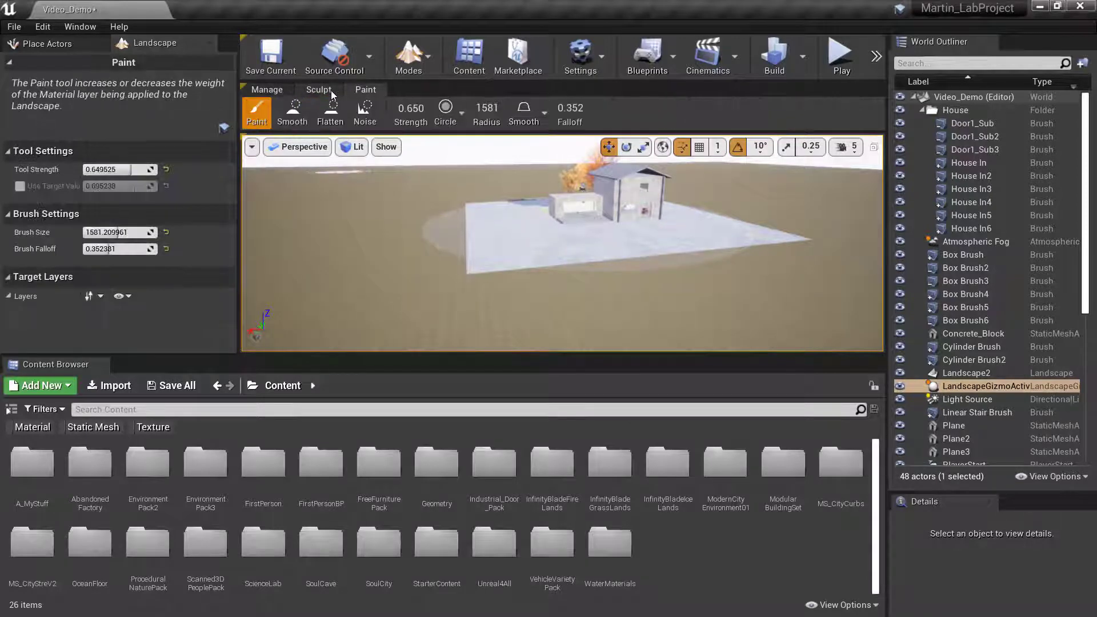
{"action": "left_click", "coordinate": [318, 90]}
{"action": "left_click", "coordinate": [273, 92]}
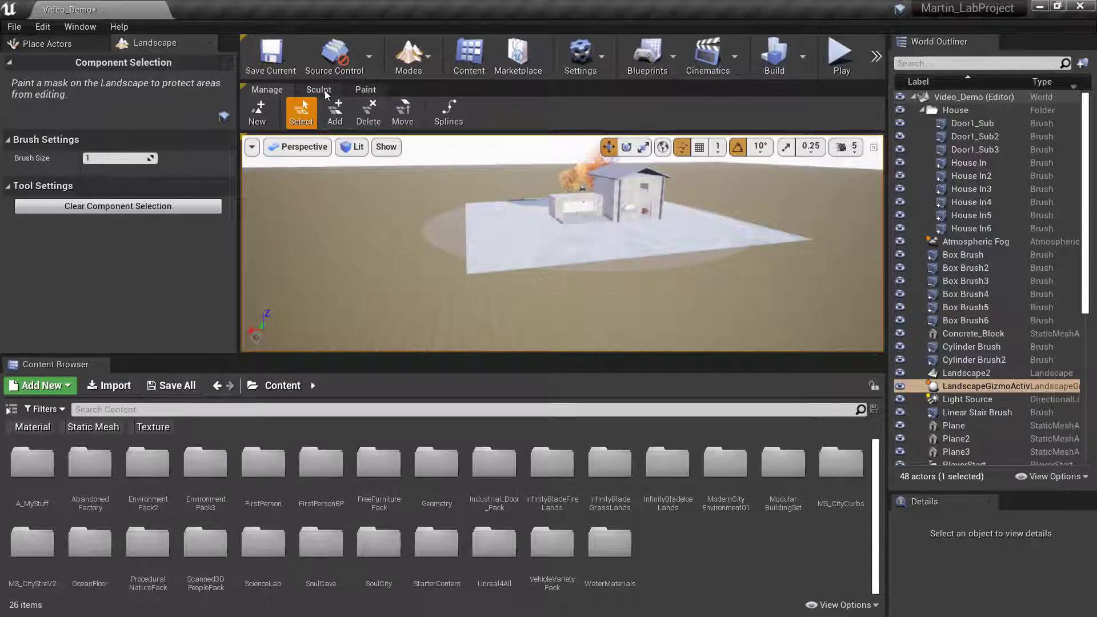
{"action": "left_click", "coordinate": [329, 92]}
{"action": "left_click", "coordinate": [351, 90]}
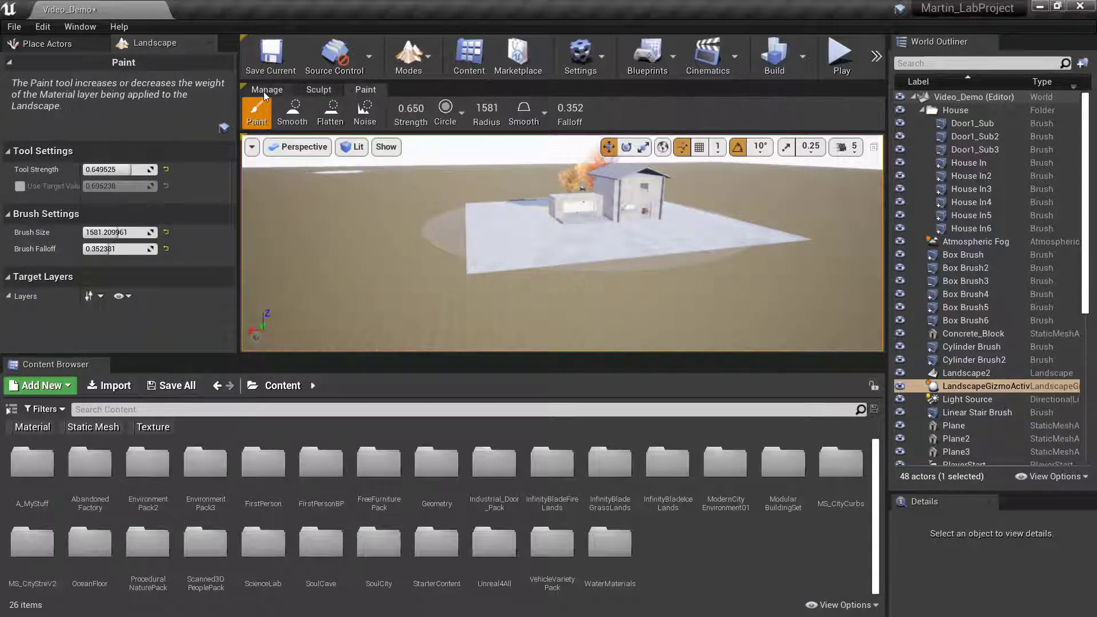
{"action": "left_click", "coordinate": [264, 92]}
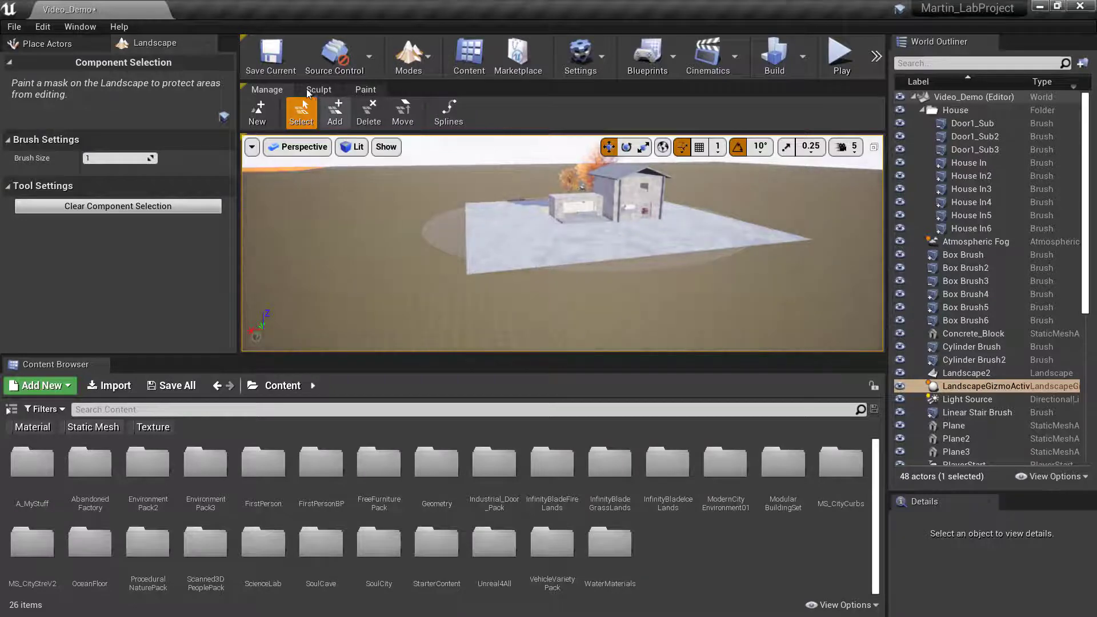
{"action": "left_click", "coordinate": [320, 90]}
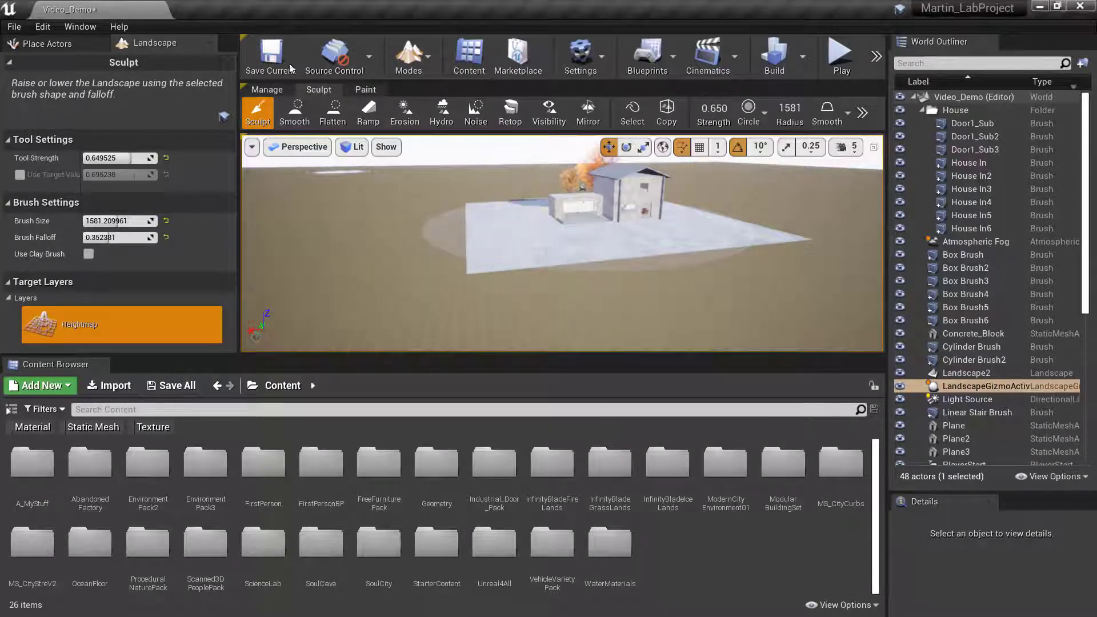
{"action": "left_click", "coordinate": [365, 90]}
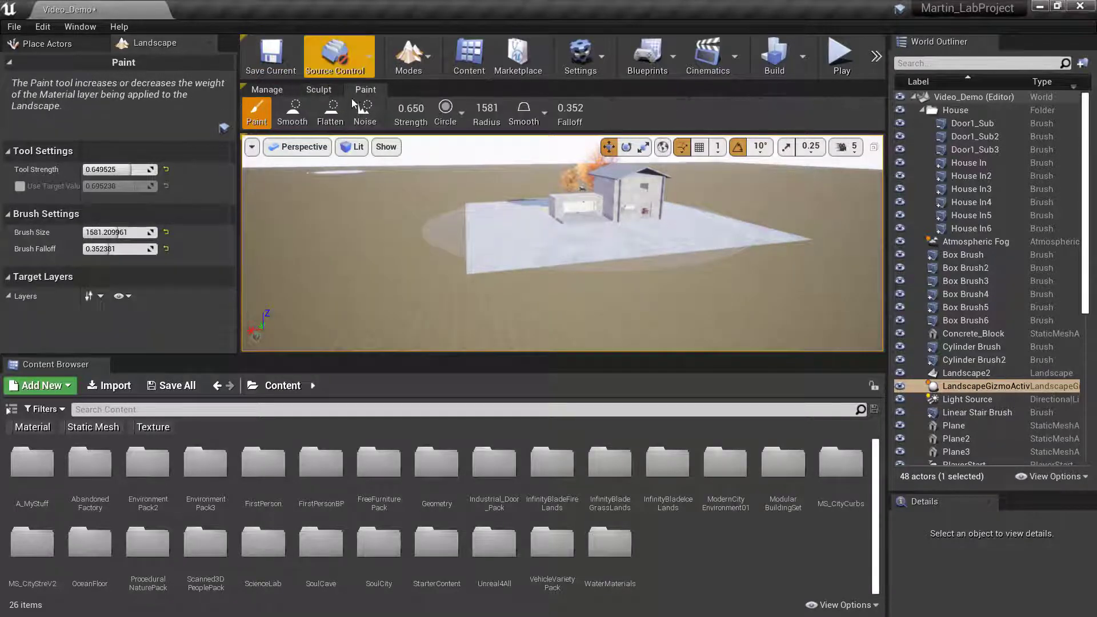
{"action": "left_click", "coordinate": [260, 92]}
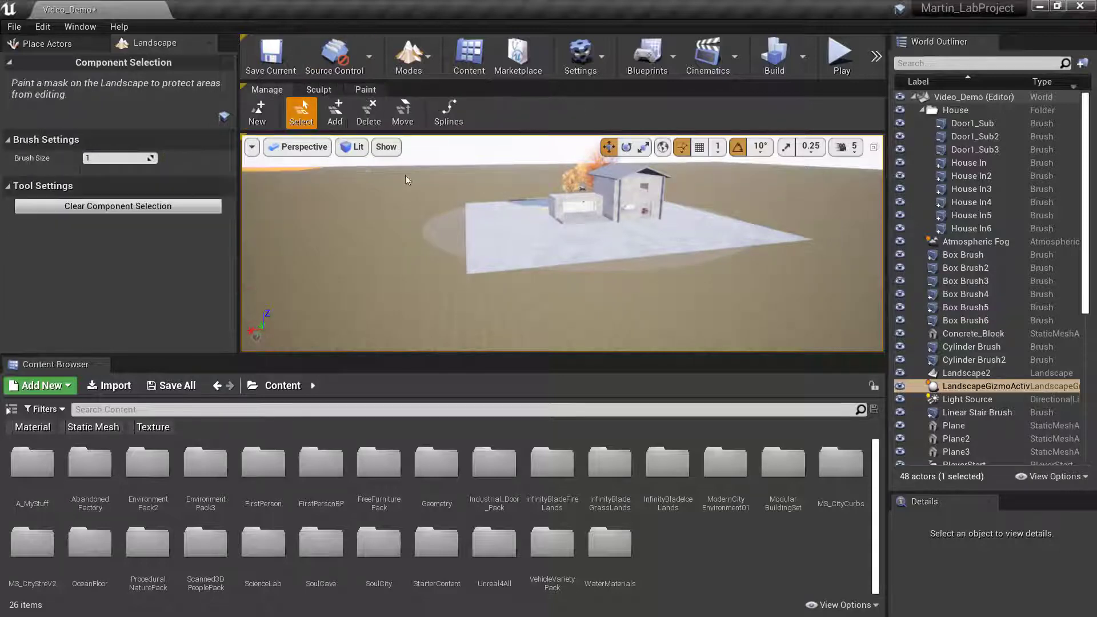
Set the viewport camera speed to 7 and frame the entire landscape from above
{"action": "key", "text": "s"}
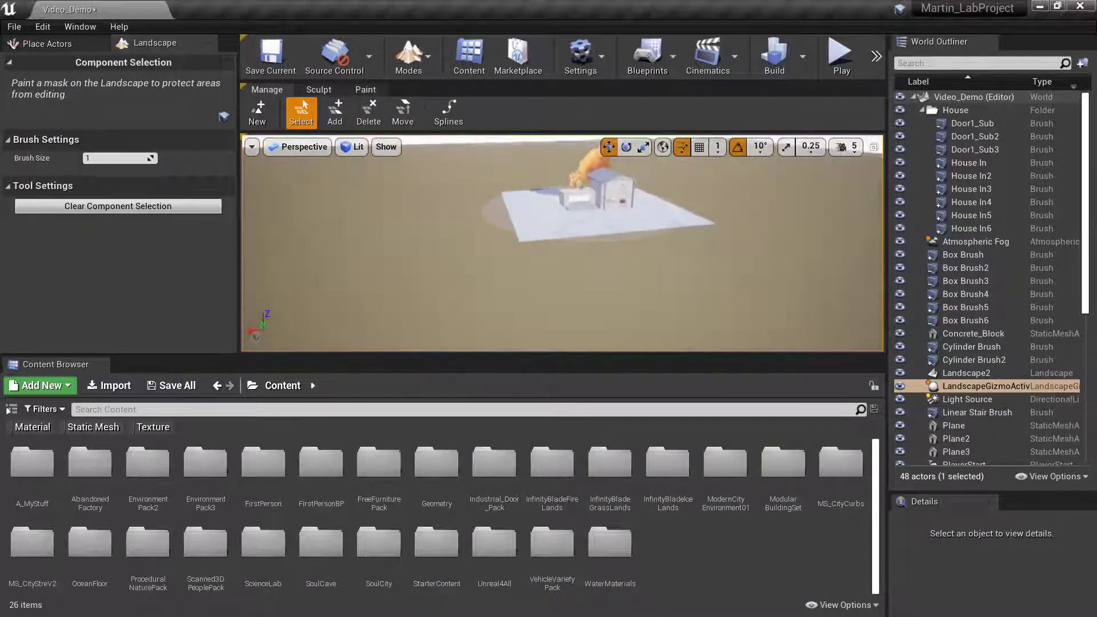
{"action": "right_click_drag", "start_coordinate": [562, 242], "coordinate": [561, 311]}
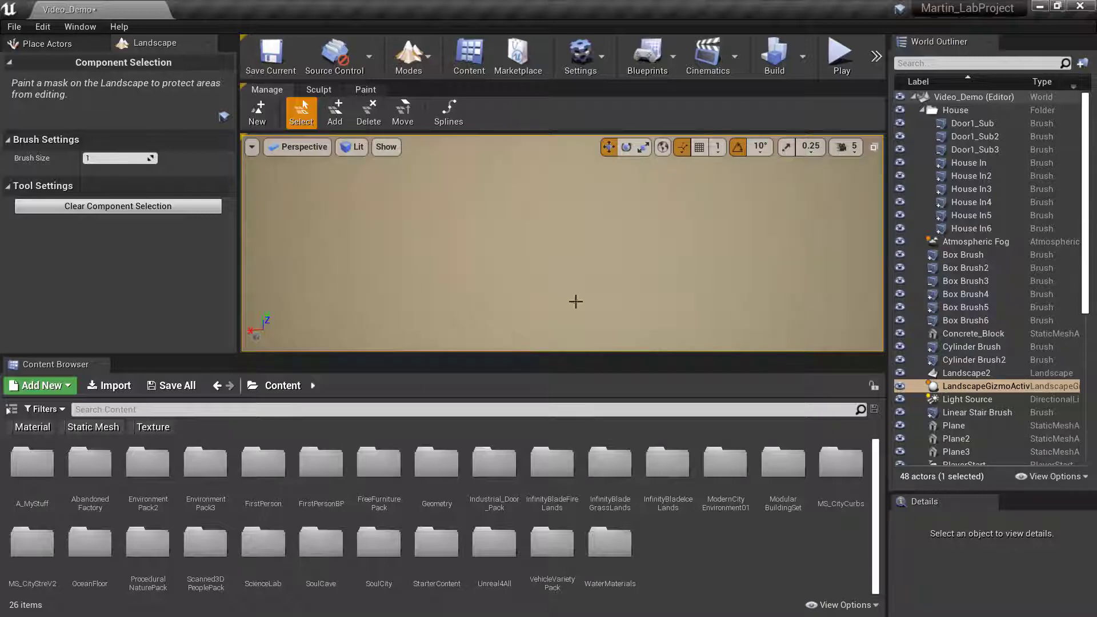
{"action": "left_click", "coordinate": [845, 147]}
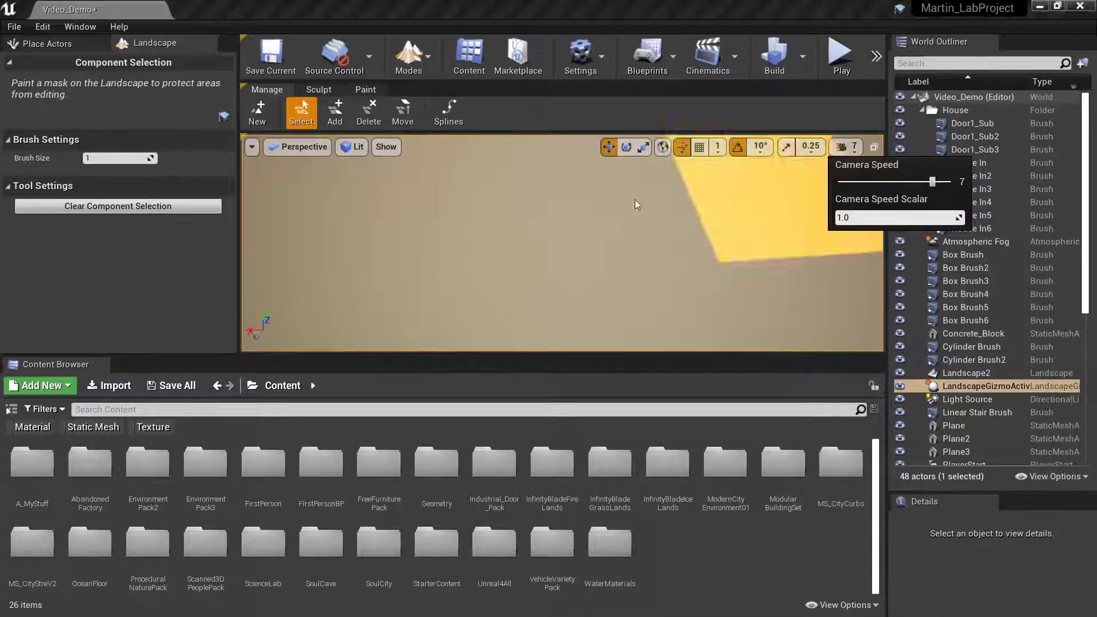
{"action": "mouse_move", "coordinate": [637, 203]}
{"action": "right_mouse_down"}
{"action": "mouse_move", "coordinate": [749, 176]}
{"action": "mouse_move", "coordinate": [780, 194]}
{"action": "mouse_move", "coordinate": [797, 184]}
{"action": "mouse_move", "coordinate": [623, 202]}
{"action": "right_mouse_up"}
{"action": "key", "text": "s"}
{"action": "key", "text": "a"}
{"action": "key", "text": "s"}
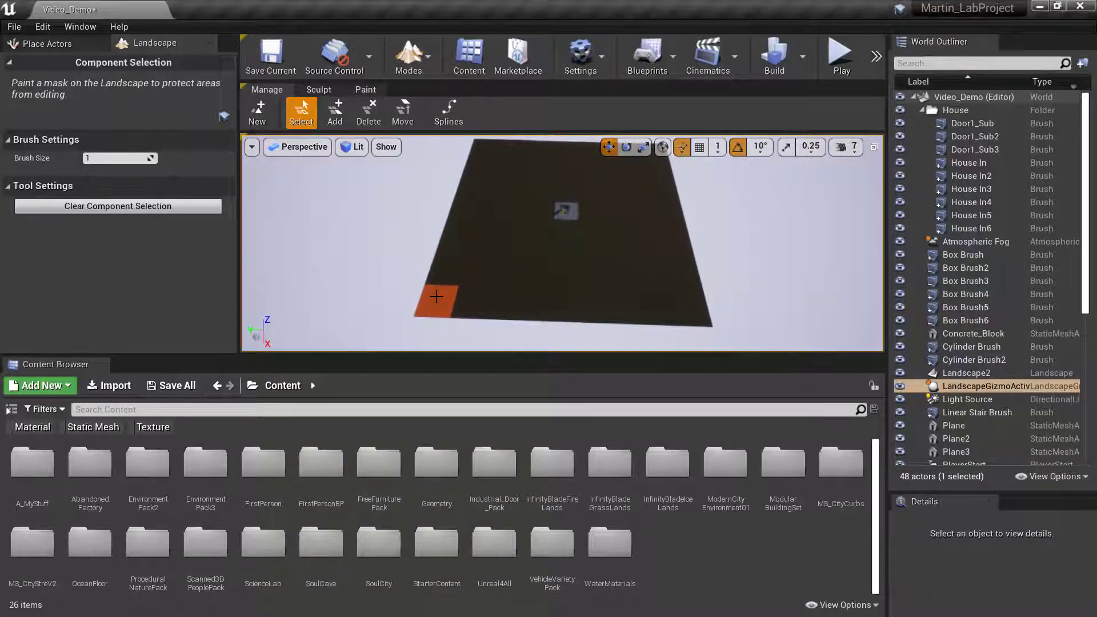
Select and delete a 2×3 block of landscape components at one corner, and delete the matching block at the adjacent corner individually
{"action": "mouse_move", "coordinate": [436, 296]}
{"action": "left_mouse_down"}
{"action": "mouse_move", "coordinate": [443, 260]}
{"action": "mouse_move", "coordinate": [480, 269]}
{"action": "mouse_move", "coordinate": [480, 299]}
{"action": "mouse_move", "coordinate": [534, 326]}
{"action": "mouse_move", "coordinate": [642, 343]}
{"action": "left_mouse_up"}
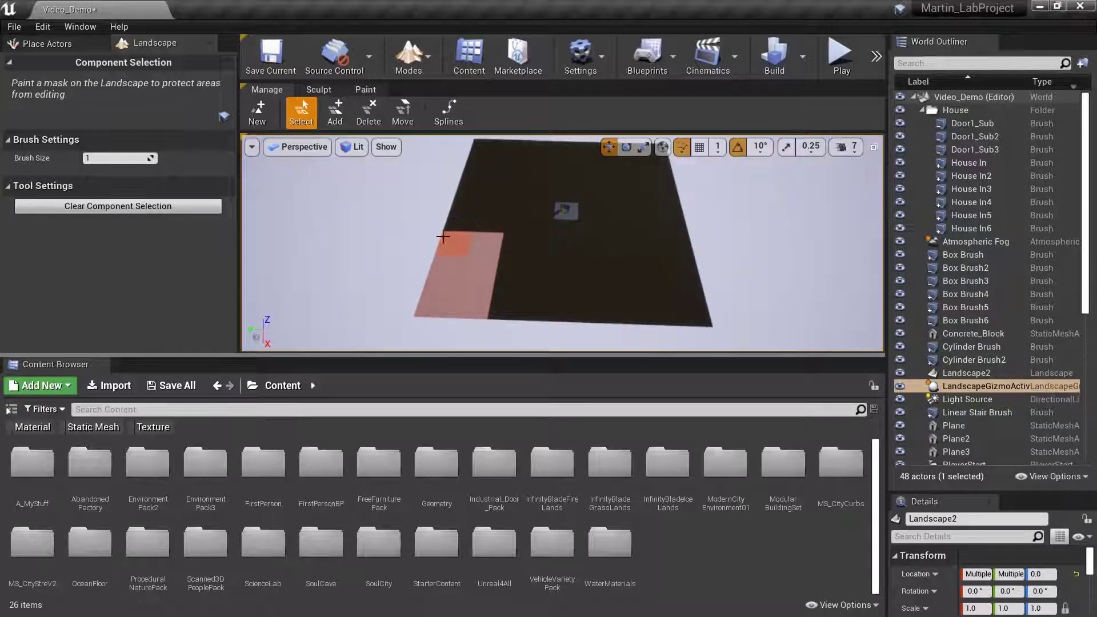
{"action": "left_click", "coordinate": [368, 113]}
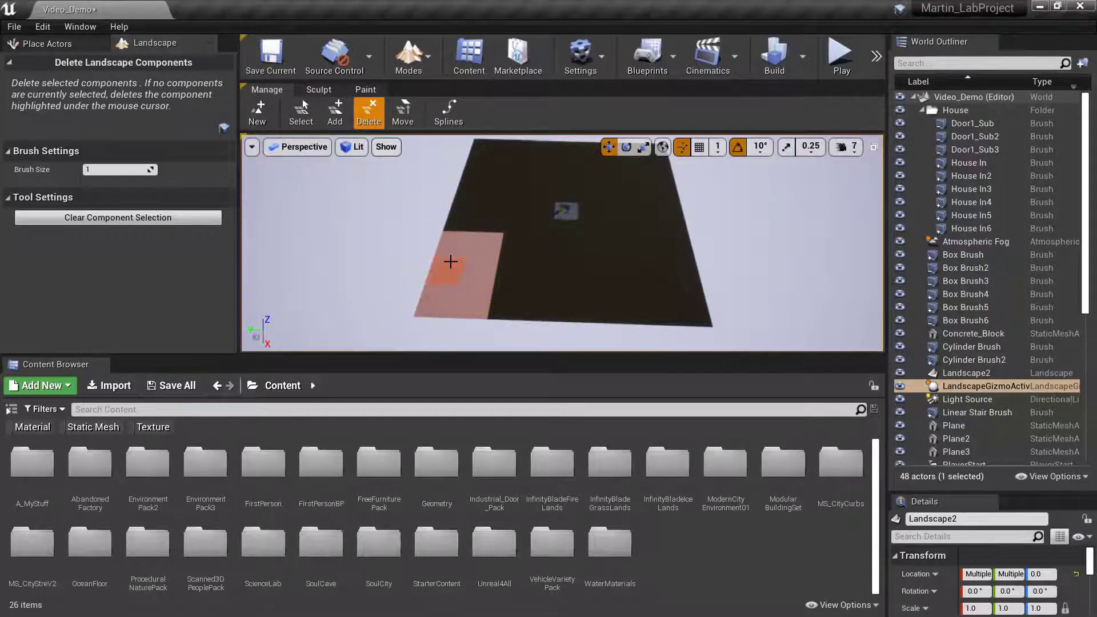
{"action": "left_click", "coordinate": [472, 272]}
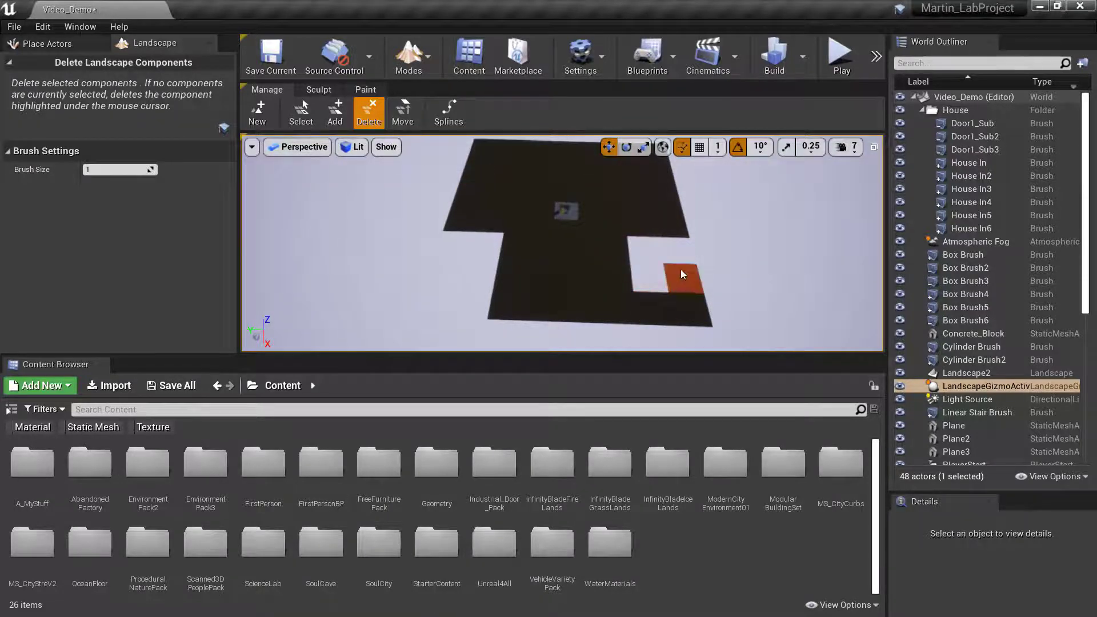
{"action": "left_click", "coordinate": [693, 295]}
{"action": "left_click", "coordinate": [665, 297]}
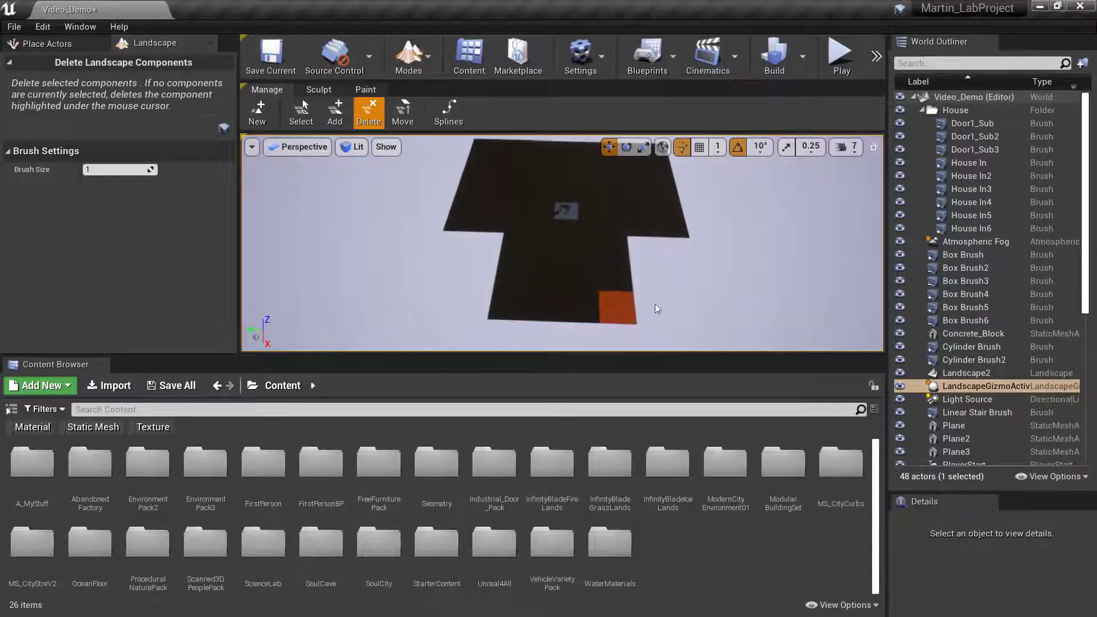
Add landscape components one at a time in several rows along the middle of the edge opposite the deleted corners
{"action": "right_click_drag", "start_coordinate": [655, 304], "coordinate": [603, 292]}
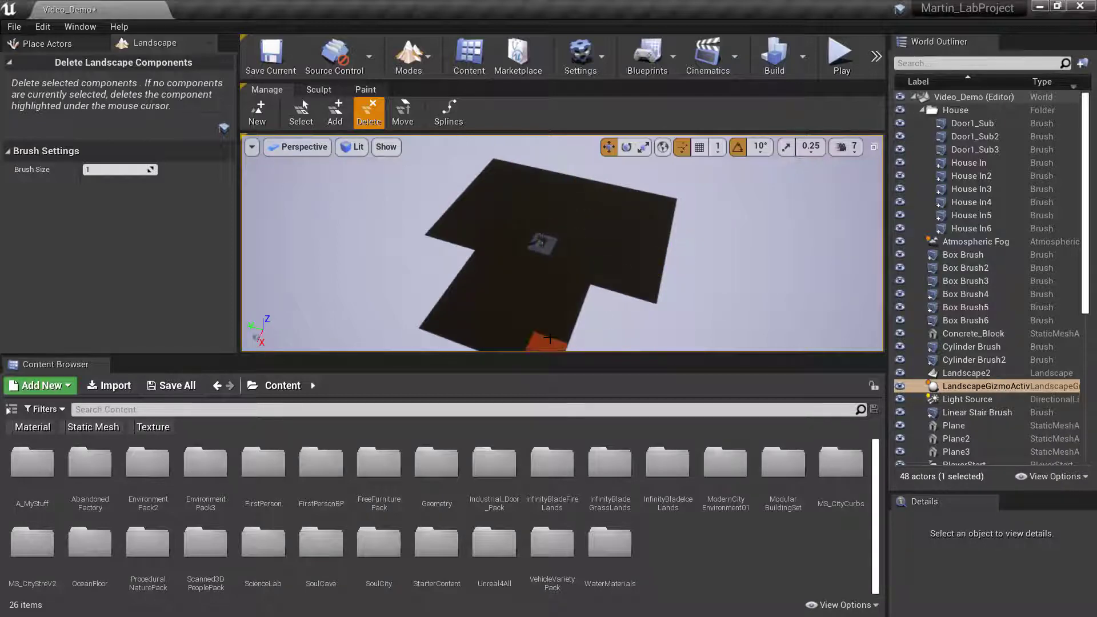
{"action": "right_click_drag", "start_coordinate": [588, 279], "coordinate": [464, 214]}
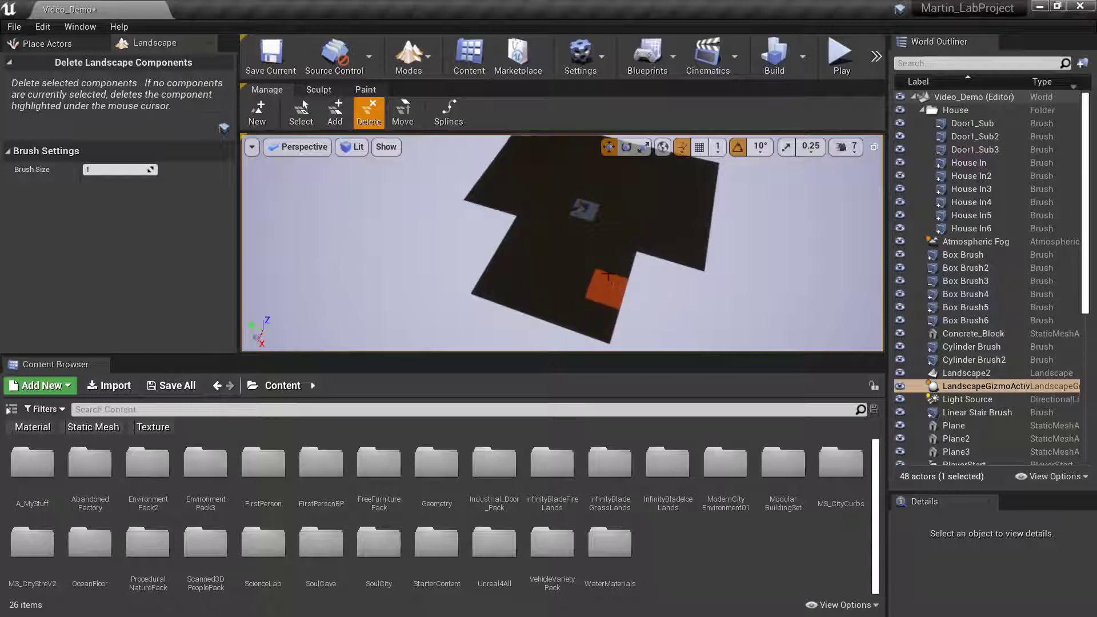
{"action": "right_click_drag", "start_coordinate": [591, 242], "coordinate": [631, 240]}
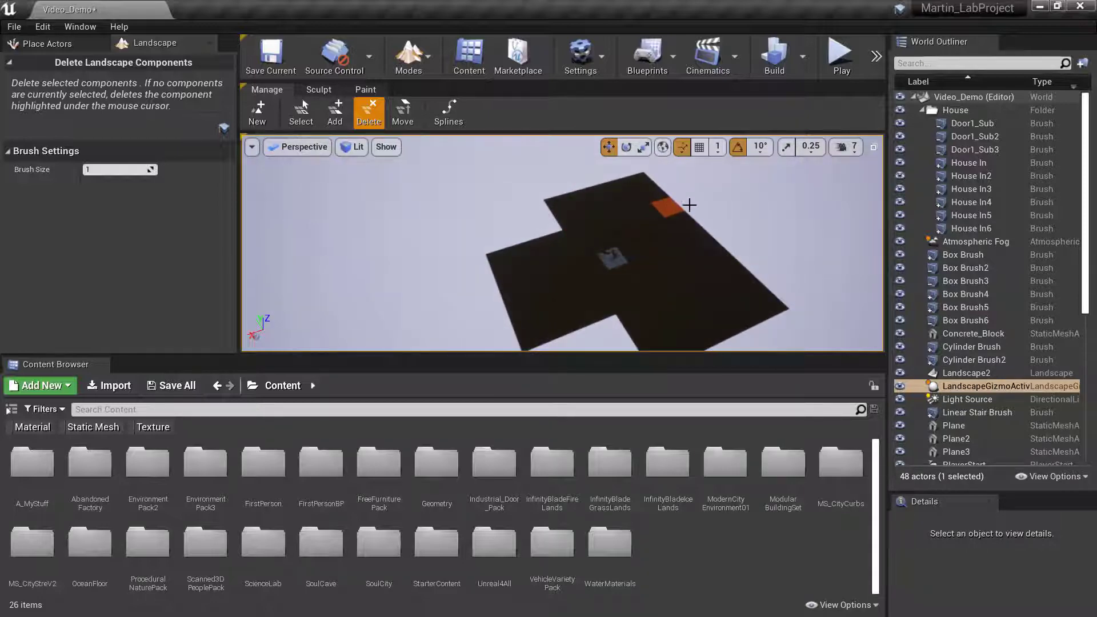
{"action": "right_click_drag", "start_coordinate": [708, 210], "coordinate": [685, 240]}
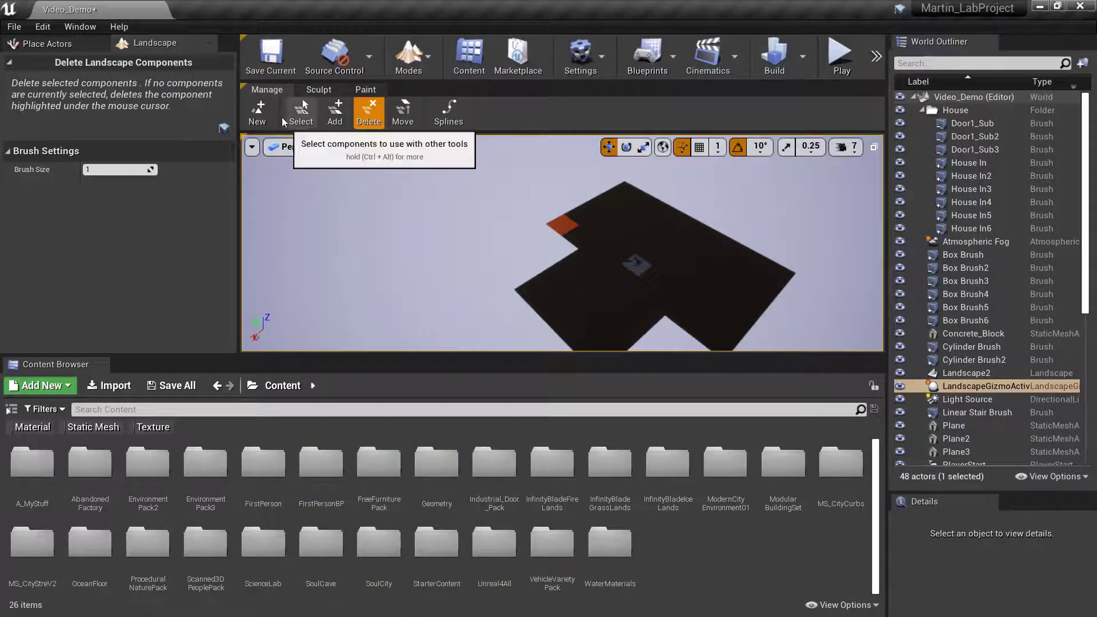
{"action": "left_click", "coordinate": [338, 115]}
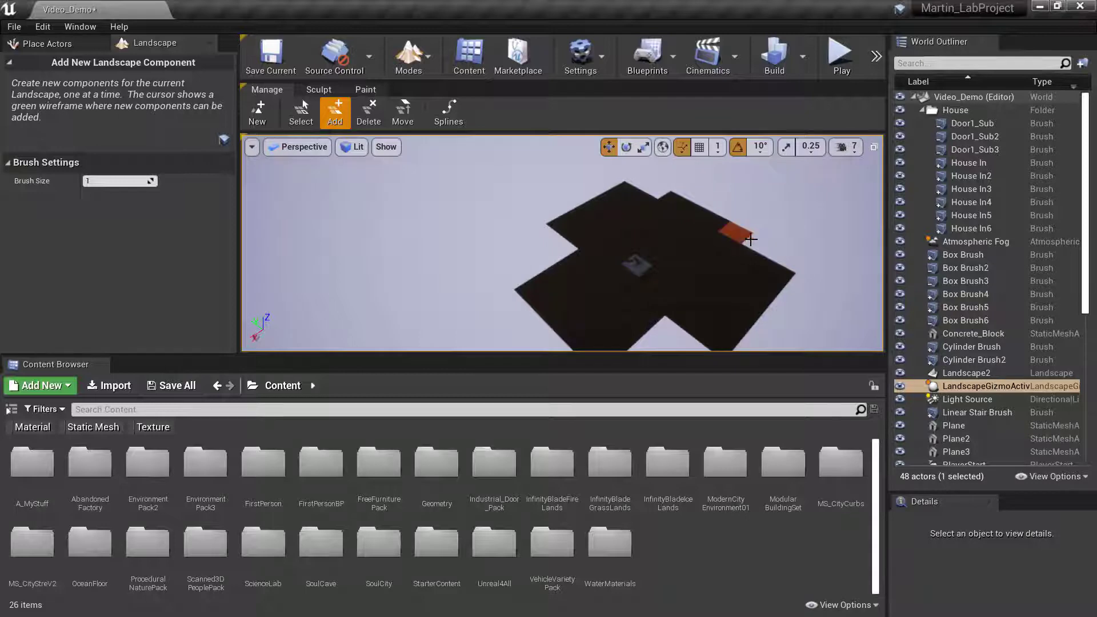
{"action": "left_click", "coordinate": [752, 244]}
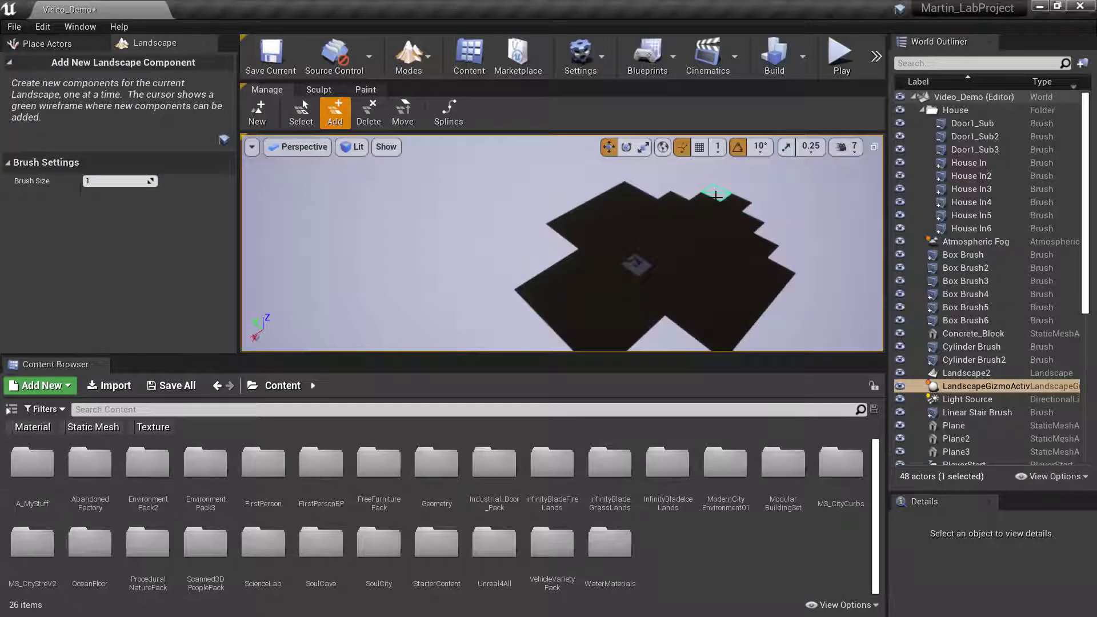
{"action": "left_click", "coordinate": [716, 196]}
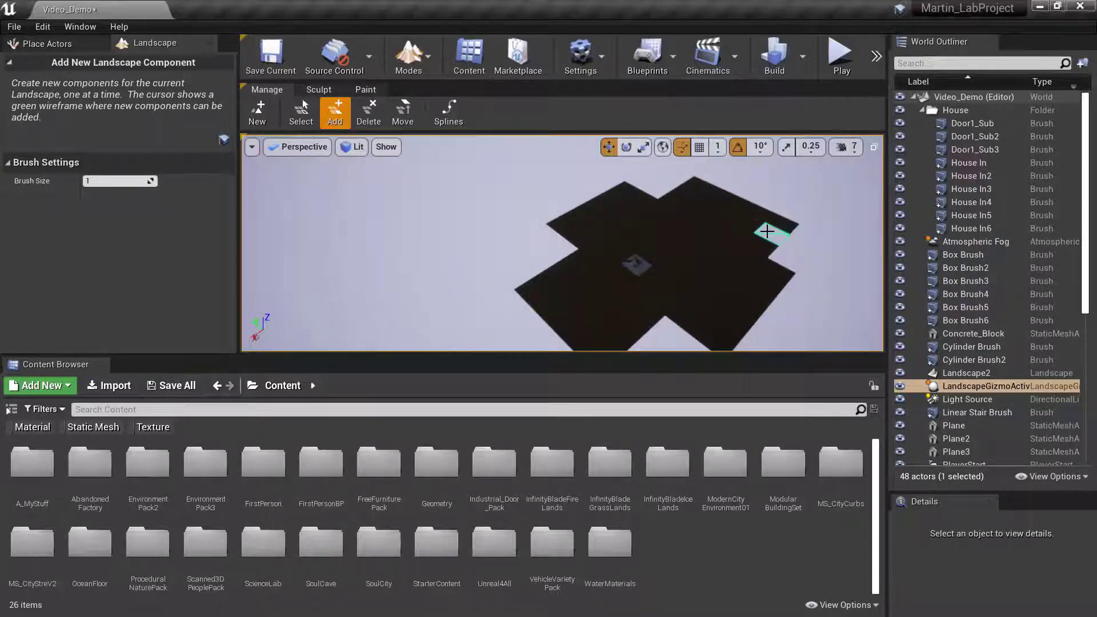
{"action": "left_click", "coordinate": [768, 229]}
{"action": "right_click_drag", "start_coordinate": [702, 182], "coordinate": [737, 180]}
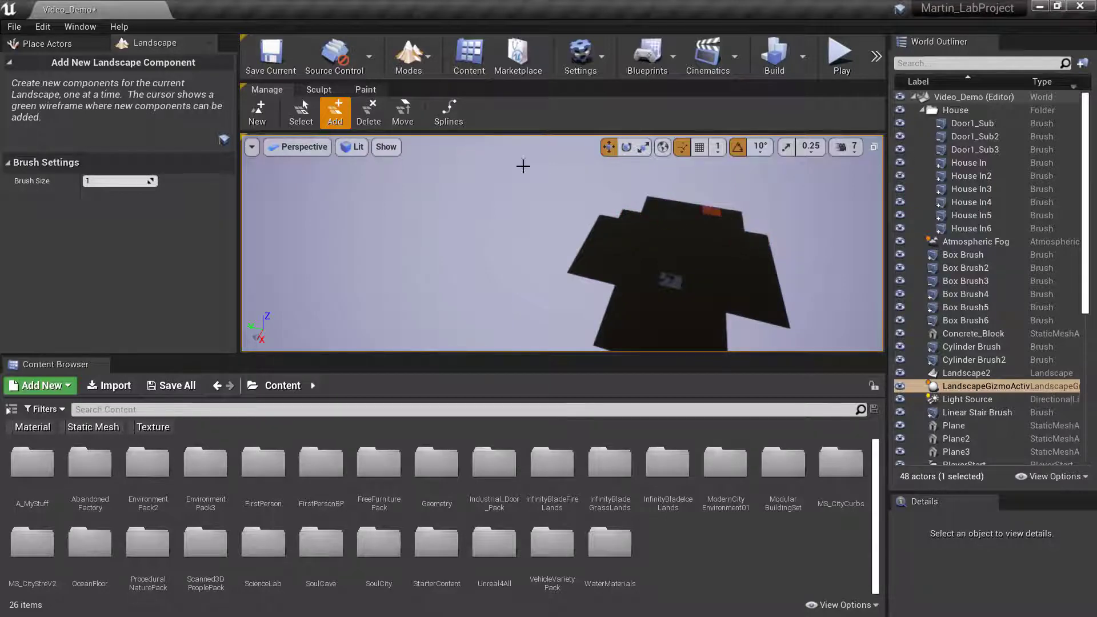
Delete the end components of the added rows to give the extension a symmetrical stepped outline
{"action": "left_click", "coordinate": [368, 111]}
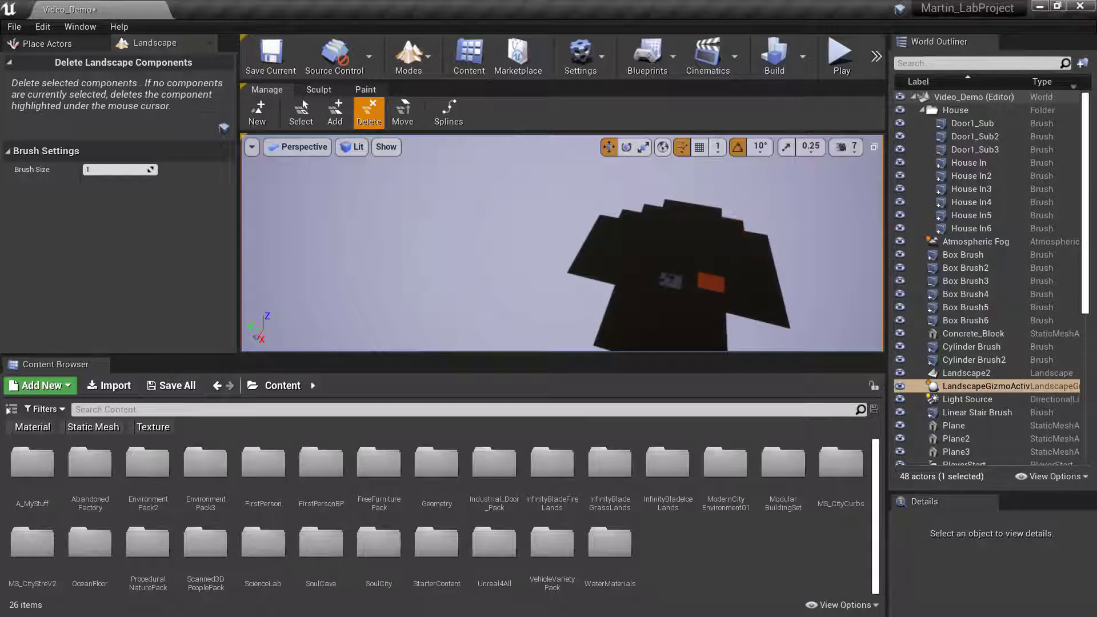
{"action": "right_click_drag", "start_coordinate": [710, 283], "coordinate": [657, 286]}
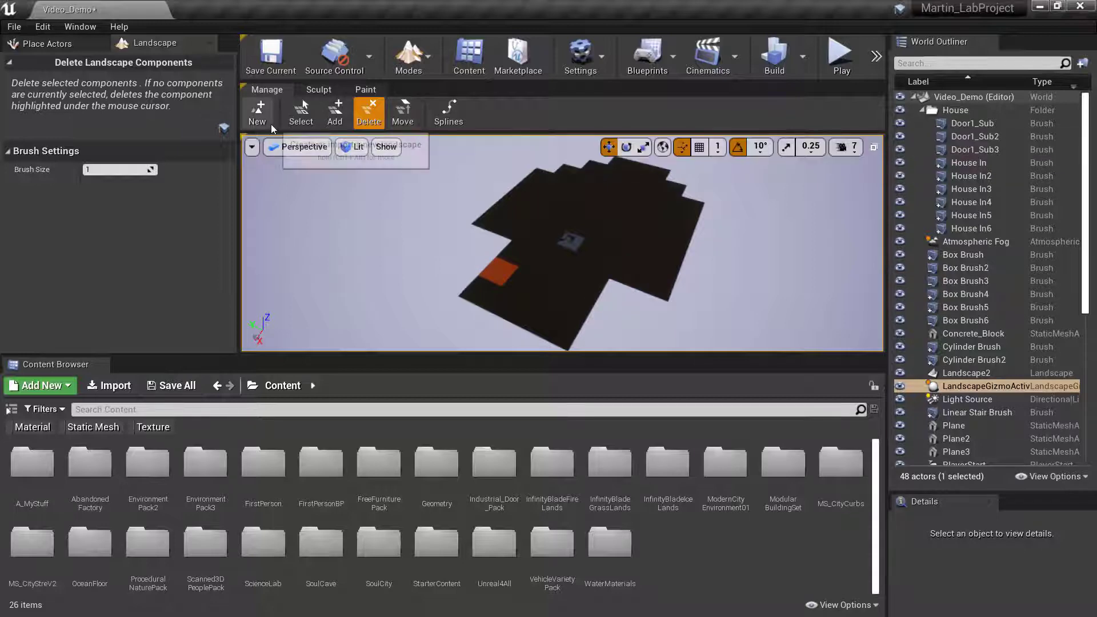
Start a new landscape and move its preview grid sideways, clear of the existing landscape
{"action": "right_click_drag", "start_coordinate": [458, 276], "coordinate": [496, 266]}
{"action": "key", "text": "w"}
{"action": "key", "text": "s"}
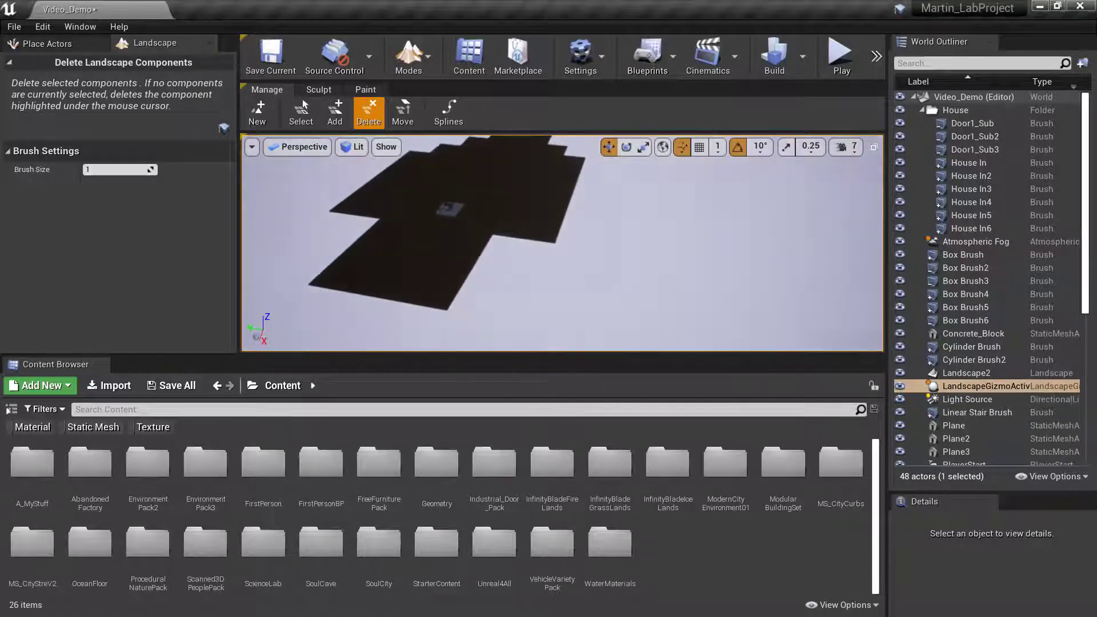
{"action": "right_click_drag", "start_coordinate": [327, 166], "coordinate": [343, 183]}
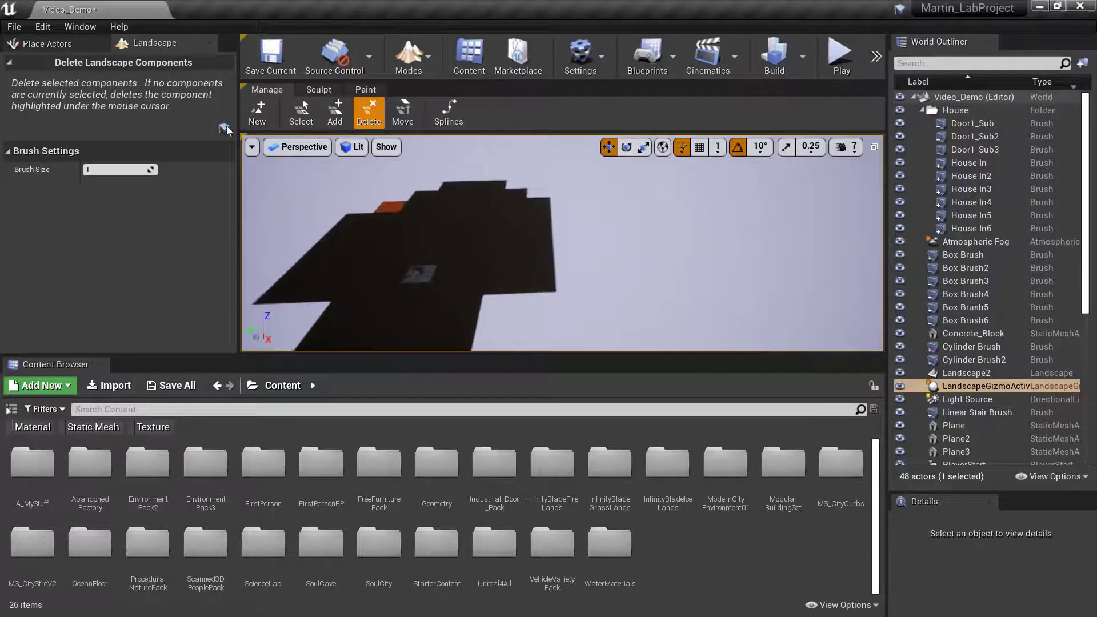
{"action": "left_click", "coordinate": [260, 112]}
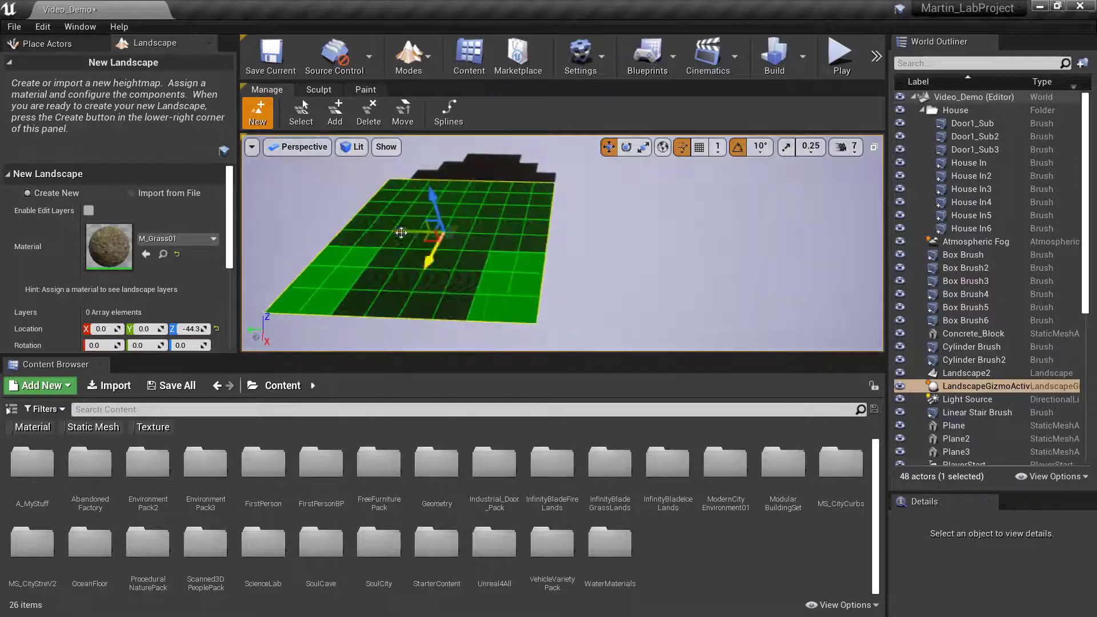
{"action": "left_click_drag", "start_coordinate": [423, 232], "coordinate": [680, 232]}
Create the second landscape beside the first one, using the M_Grass01 material
{"action": "key", "text": "w"}
{"action": "mouse_move", "coordinate": [572, 233]}
{"action": "right_mouse_down"}
{"action": "mouse_move", "coordinate": [571, 207]}
{"action": "mouse_move", "coordinate": [565, 235]}
{"action": "mouse_move", "coordinate": [577, 235]}
{"action": "right_mouse_up"}
{"action": "key", "text": "a"}
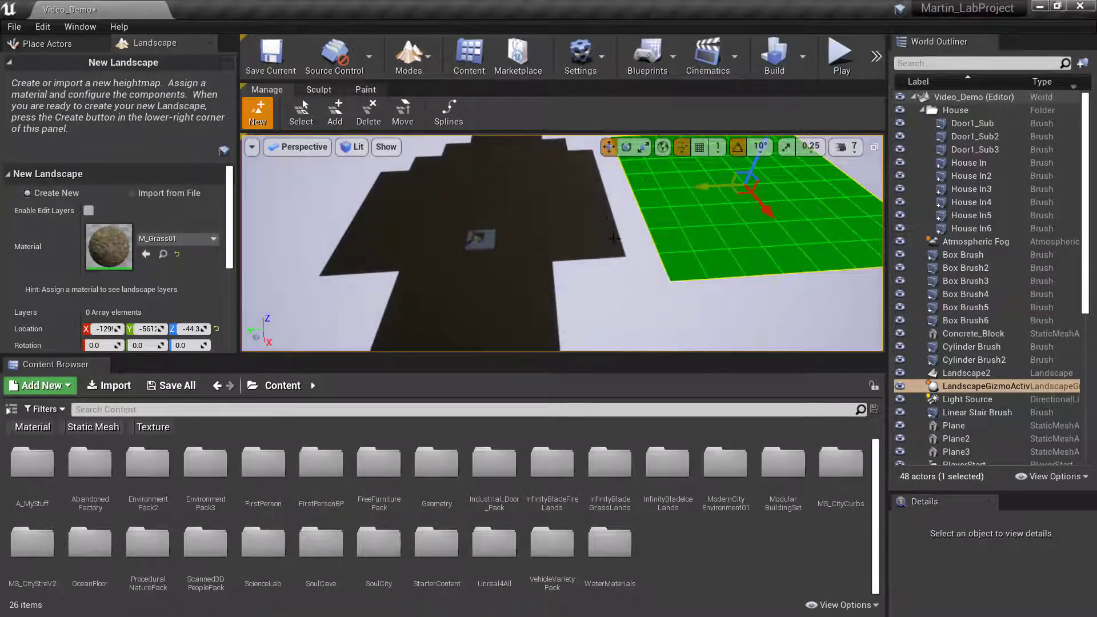
{"action": "right_click_drag", "start_coordinate": [648, 256], "coordinate": [605, 254]}
{"action": "key", "text": "d"}
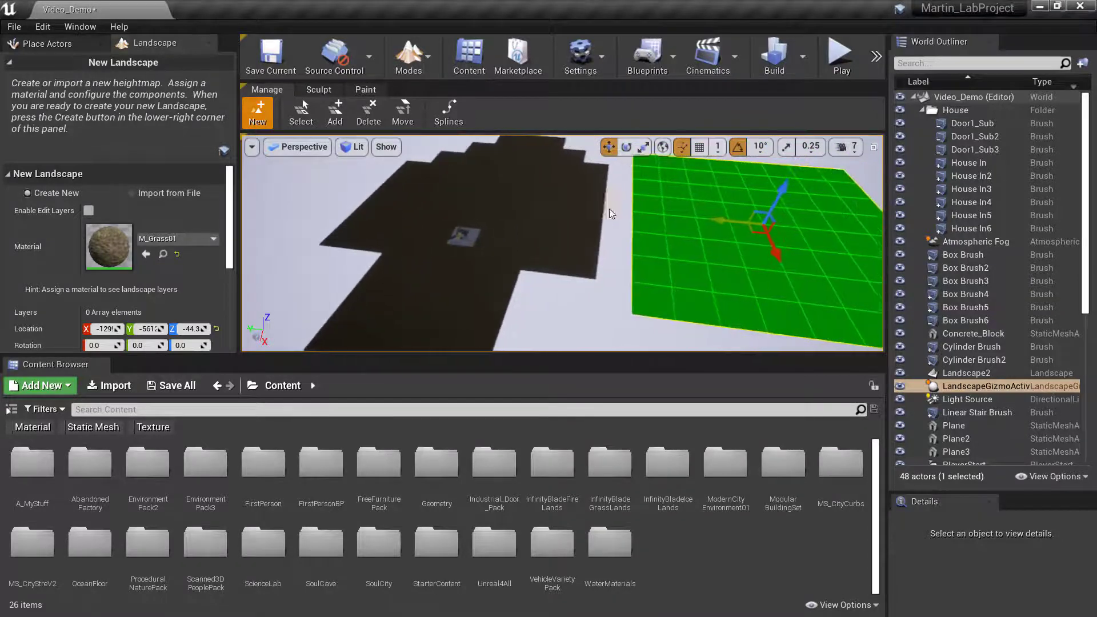
{"action": "right_click_drag", "start_coordinate": [557, 211], "coordinate": [595, 195]}
{"action": "key", "text": "a"}
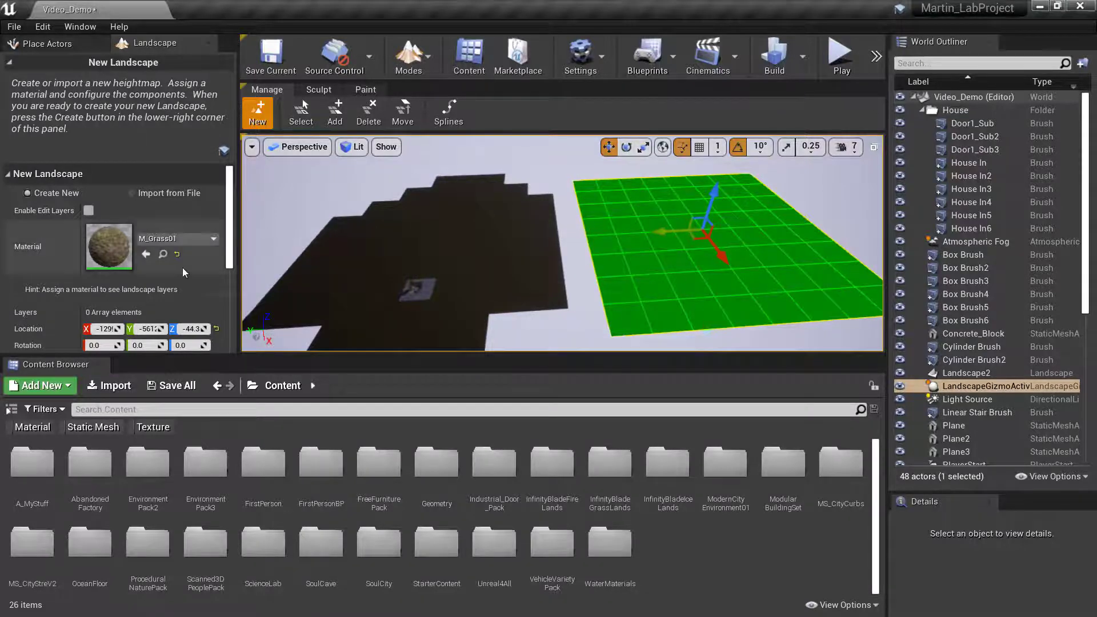
{"action": "scroll", "coordinate": [183, 268], "scroll_direction": "down", "scroll_amount": 4}
{"action": "left_click", "coordinate": [205, 341]}
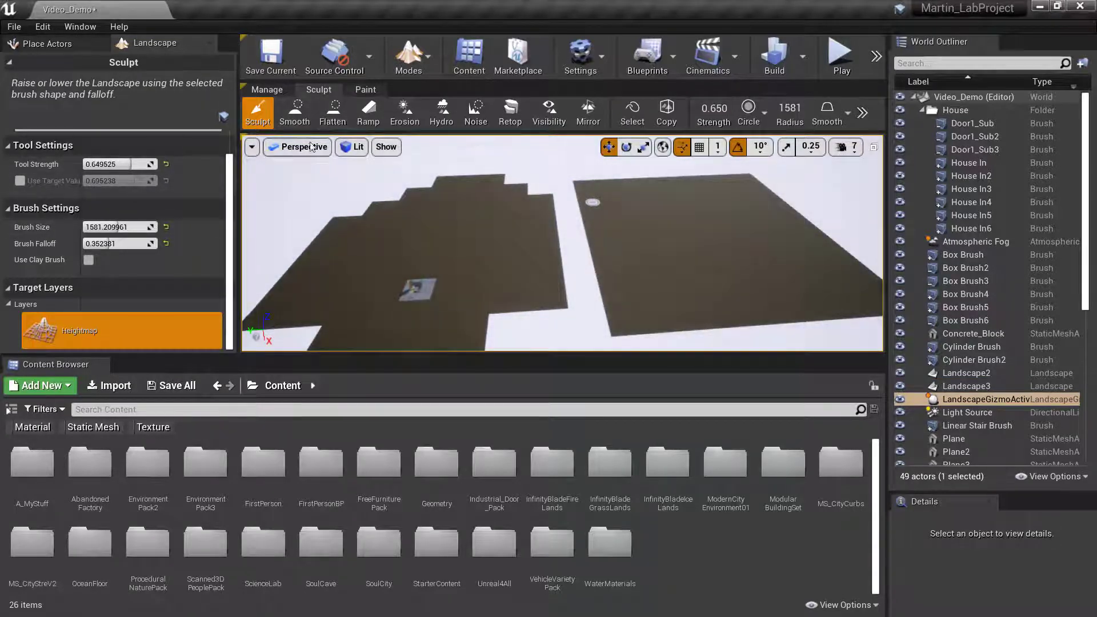
Add four components side by side in the gap to bridge the first landscape and Landscape3
{"action": "left_click", "coordinate": [267, 90]}
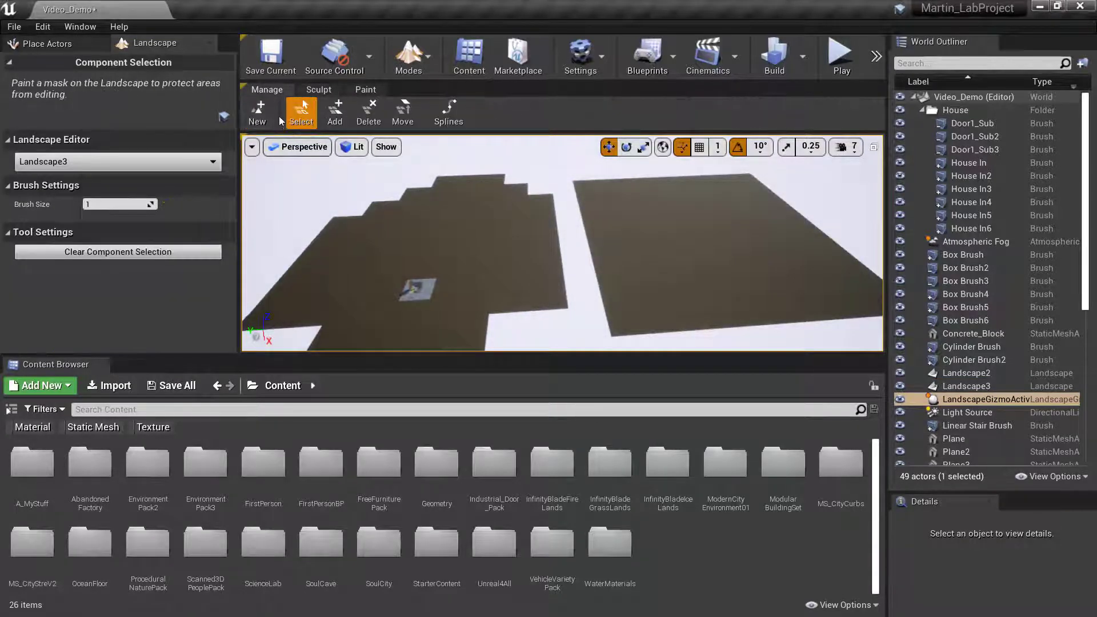
{"action": "left_click", "coordinate": [257, 112]}
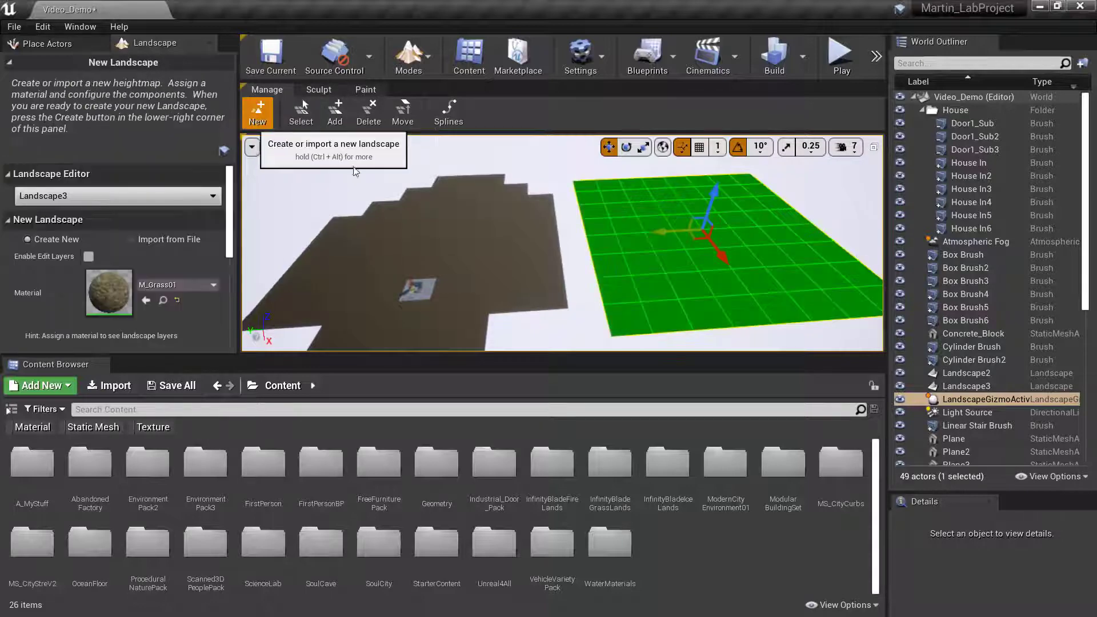
{"action": "left_click", "coordinate": [573, 244]}
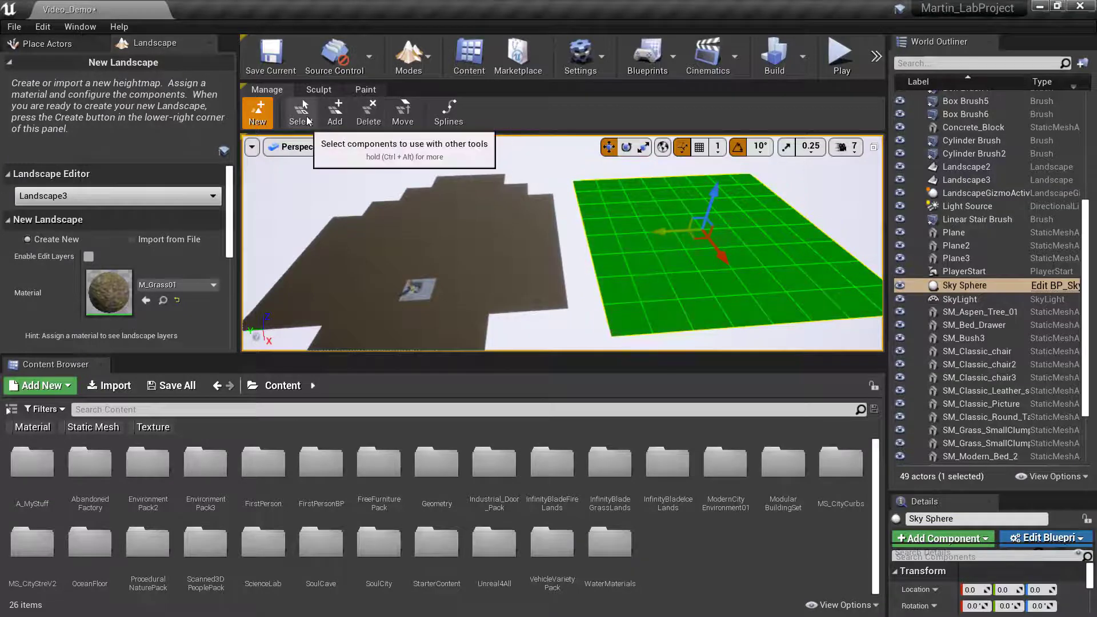
{"action": "left_click", "coordinate": [335, 111]}
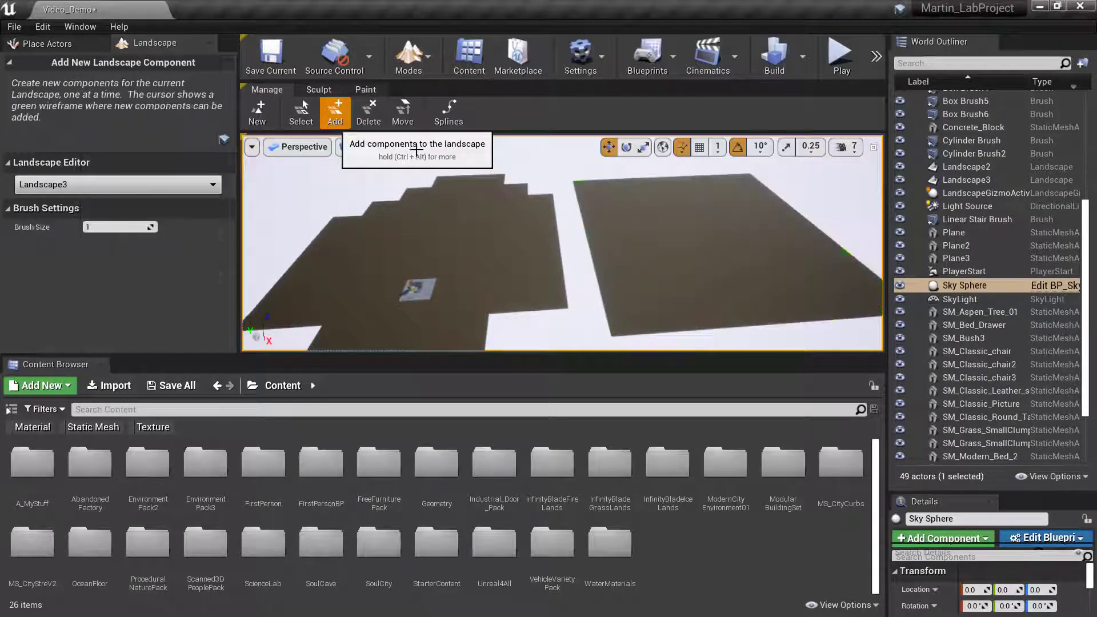
{"action": "left_click", "coordinate": [577, 265]}
{"action": "left_click", "coordinate": [577, 240]}
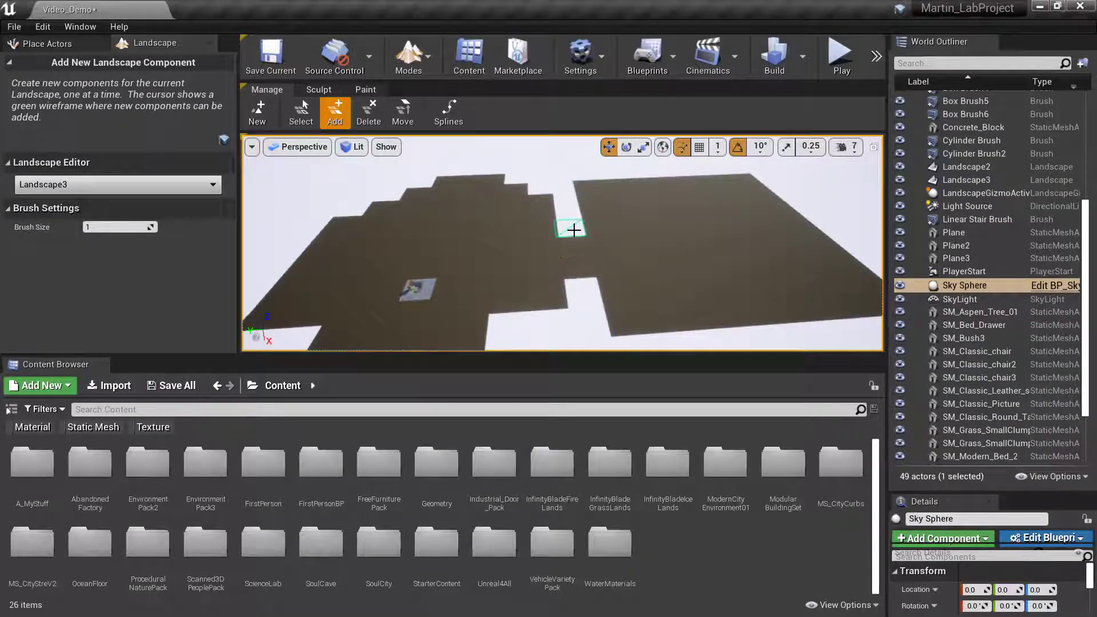
{"action": "left_click", "coordinate": [572, 227]}
{"action": "left_click", "coordinate": [570, 212]}
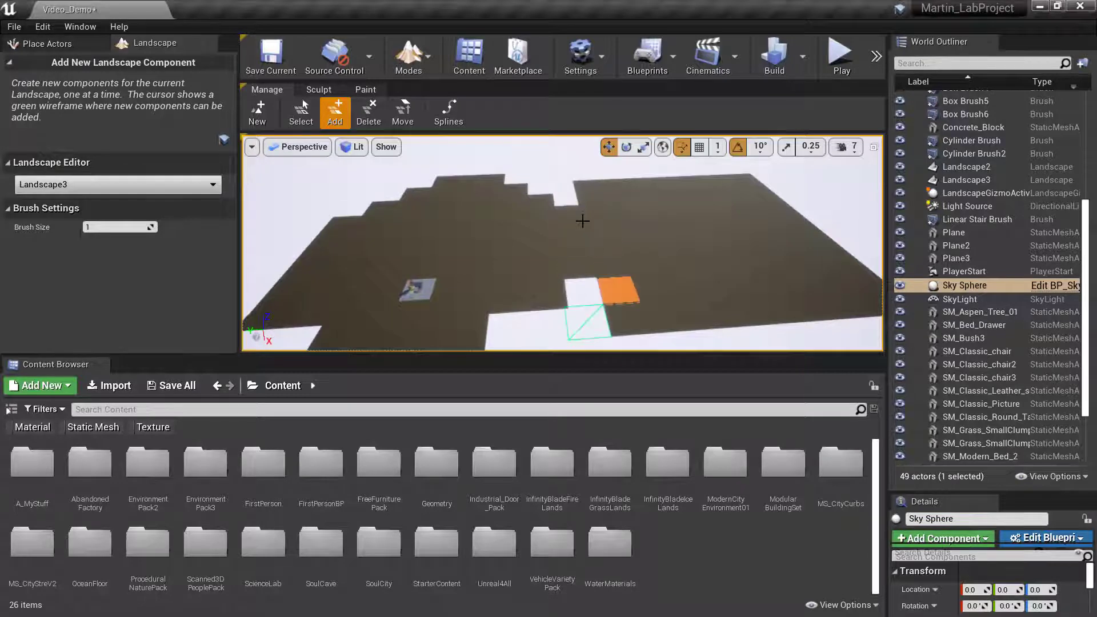
{"action": "right_click_drag", "start_coordinate": [612, 320], "coordinate": [577, 276]}
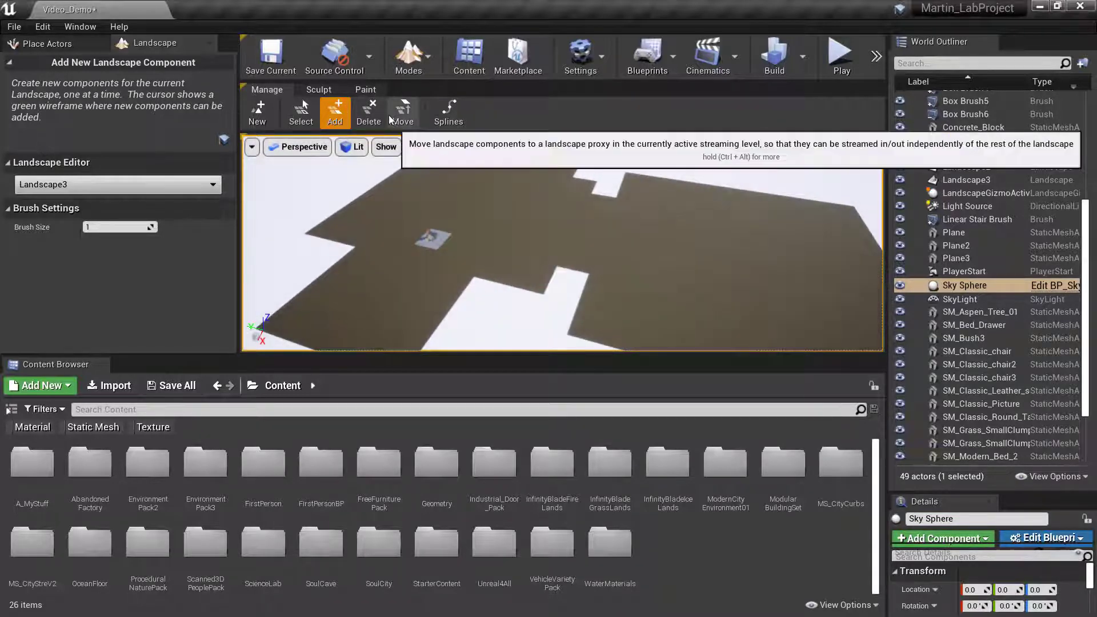
Delete the outer components at both sides of the bridge and add them back
{"action": "left_click", "coordinate": [368, 113]}
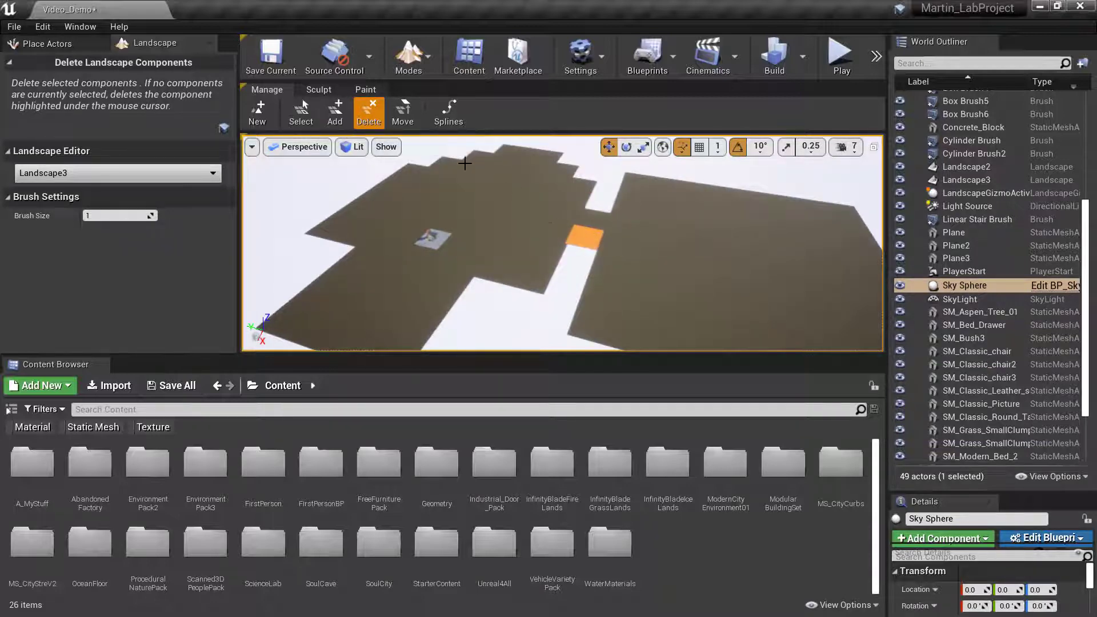
{"action": "left_click", "coordinate": [335, 112]}
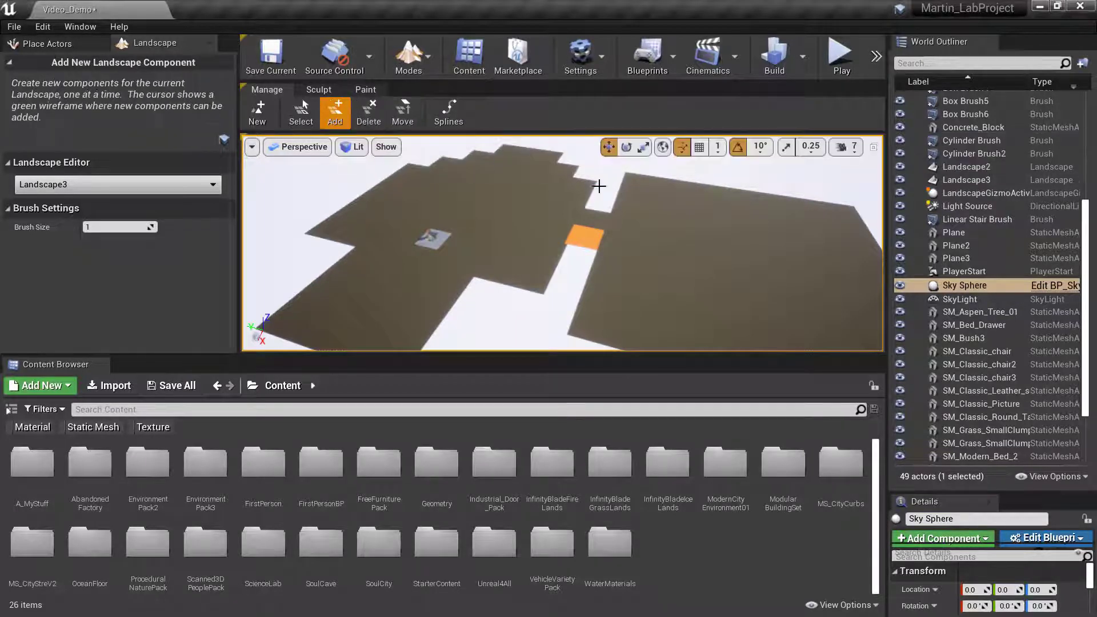
{"action": "left_click", "coordinate": [600, 204]}
{"action": "left_click", "coordinate": [577, 266]}
Delete the outermost component rows along both long edges of the second landscape
{"action": "right_click_drag", "start_coordinate": [503, 213], "coordinate": [449, 200]}
{"action": "right_click_drag", "start_coordinate": [404, 276], "coordinate": [428, 276]}
{"action": "left_click", "coordinate": [368, 111]}
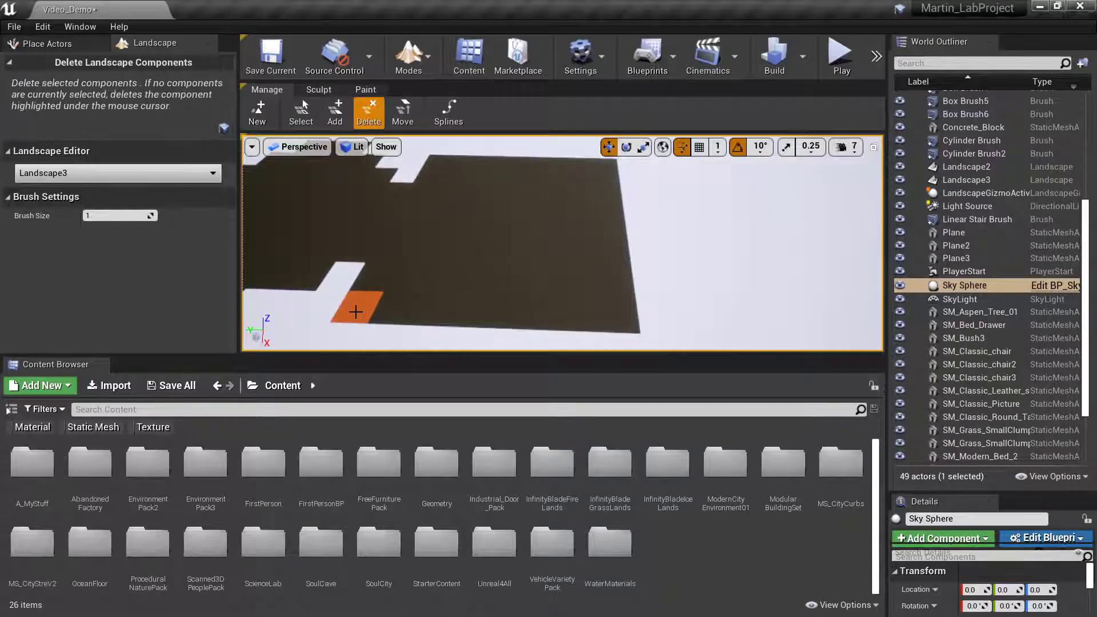
{"action": "mouse_move", "coordinate": [380, 311]}
{"action": "left_mouse_down"}
{"action": "mouse_move", "coordinate": [601, 314]}
{"action": "mouse_move", "coordinate": [511, 313]}
{"action": "left_mouse_up"}
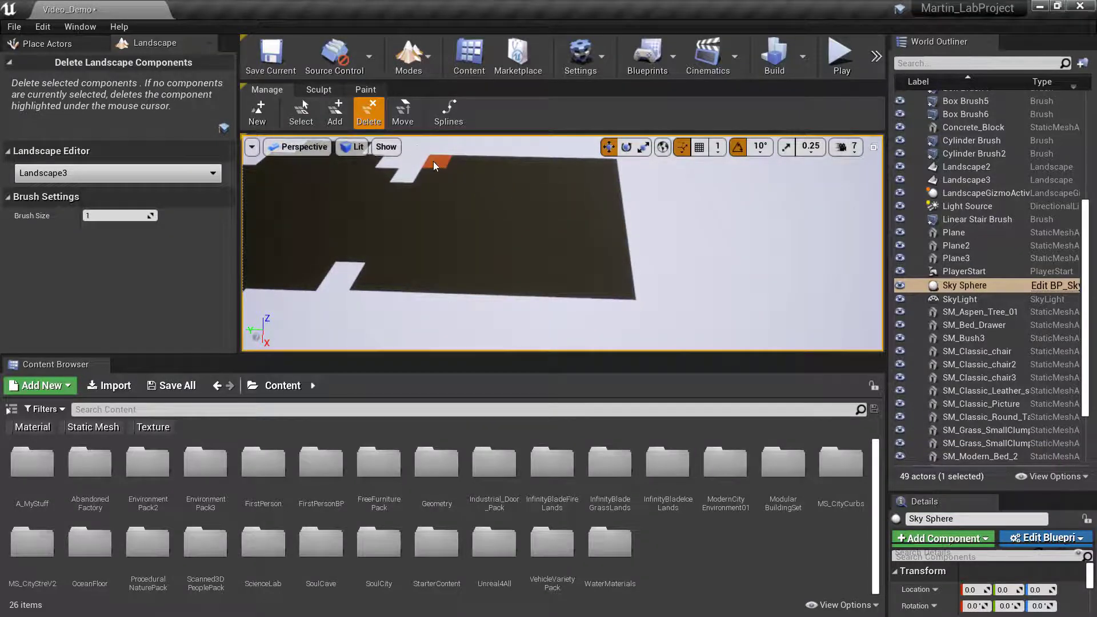
{"action": "left_click_drag", "start_coordinate": [462, 161], "coordinate": [603, 167]}
{"action": "left_click", "coordinate": [561, 168]}
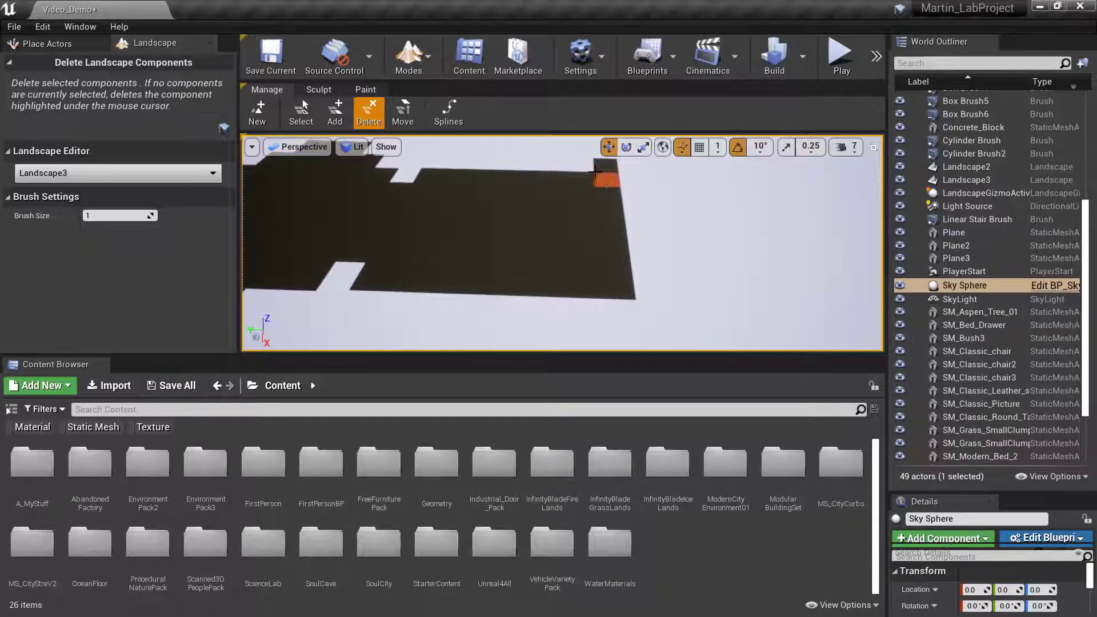
Delete the two outermost component columns at the far end of the second landscape, including the leftover corner
{"action": "left_click", "coordinate": [606, 168]}
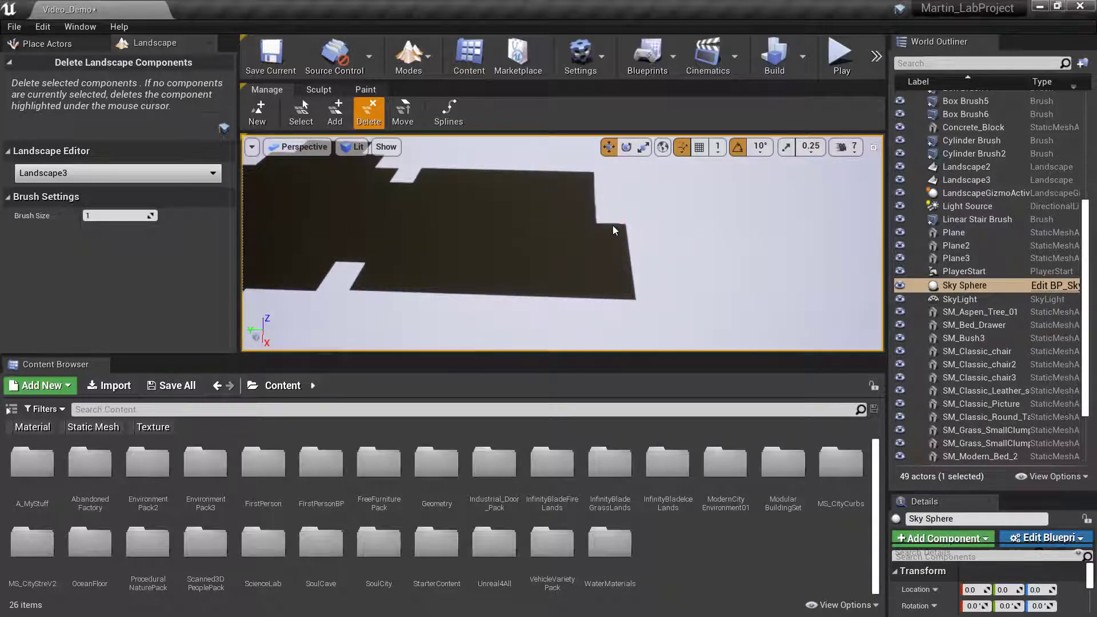
{"action": "left_click", "coordinate": [619, 256]}
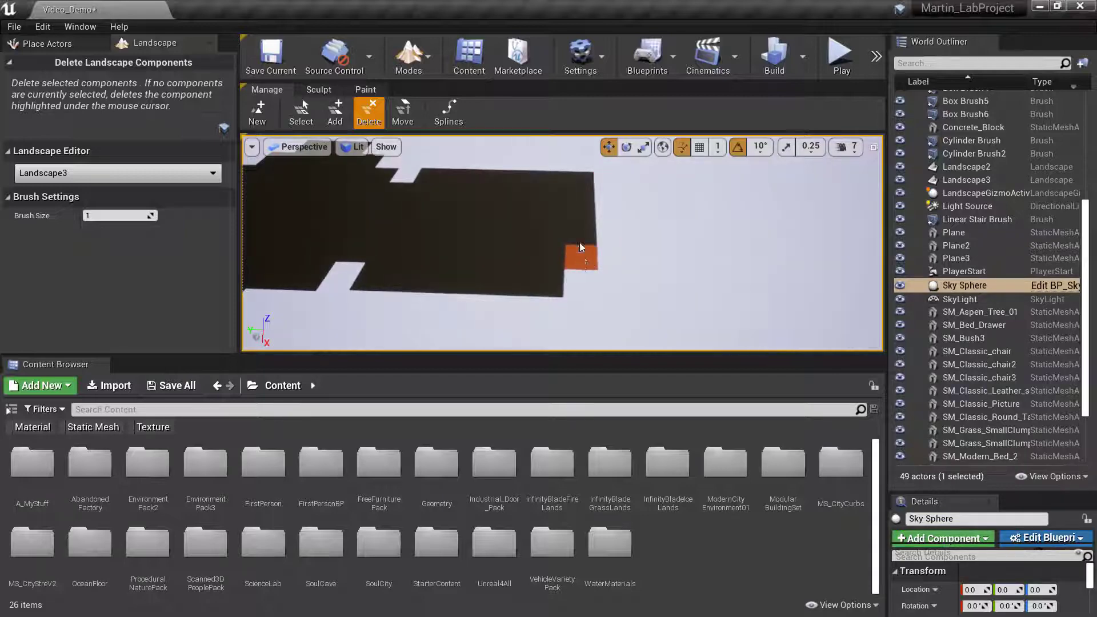
{"action": "left_click", "coordinate": [577, 180]}
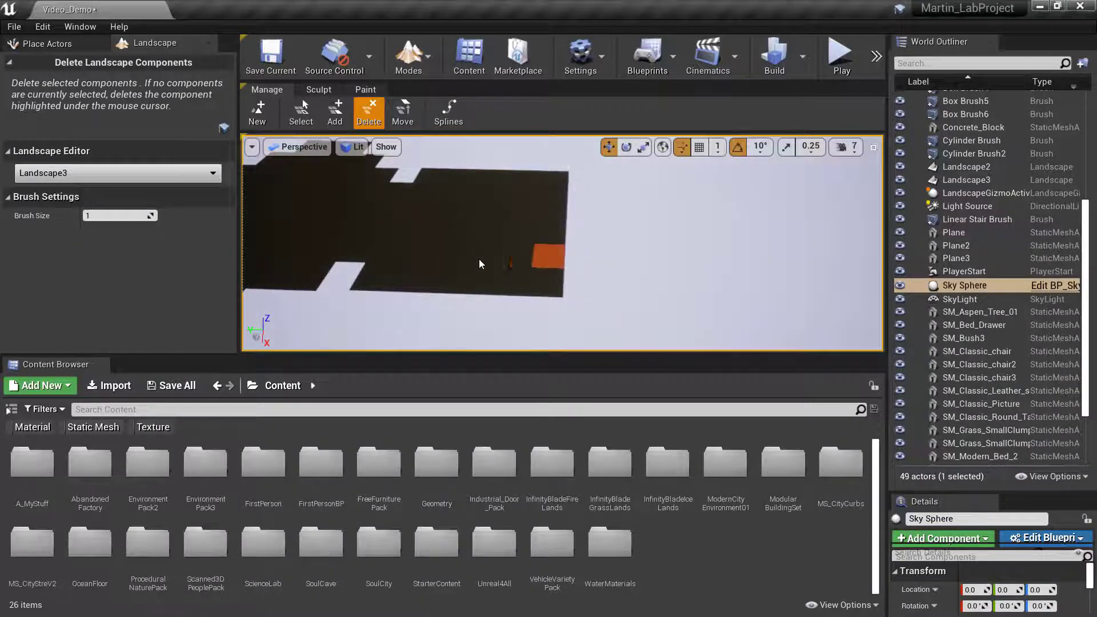
Delete another component row along the second landscape's rear edge and trim its outer rear corner into steps
{"action": "left_click", "coordinate": [433, 170]}
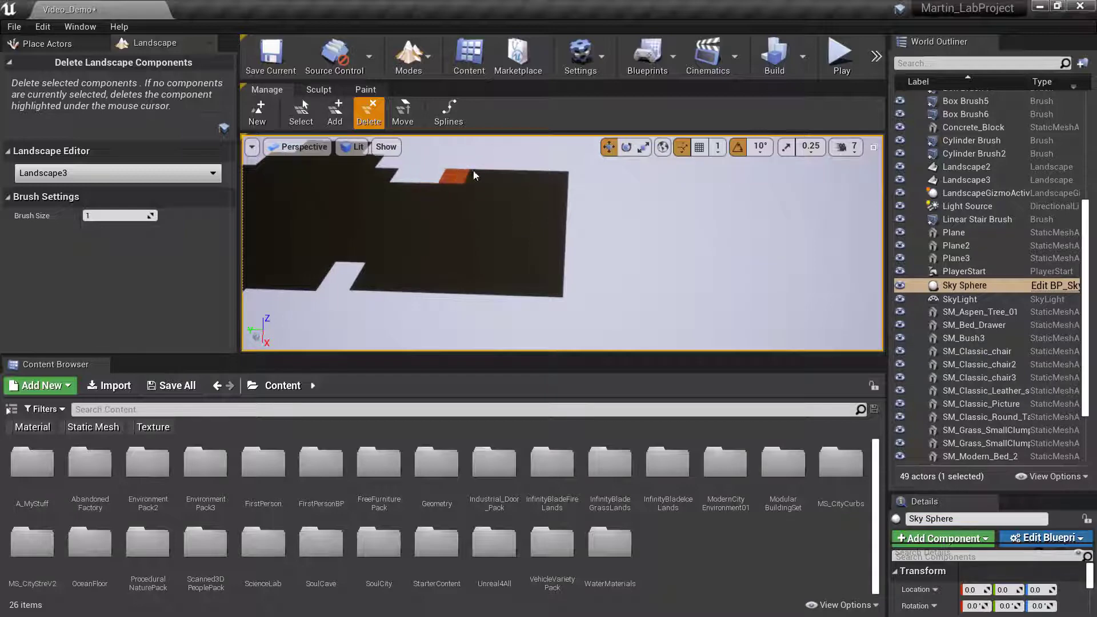
{"action": "left_click", "coordinate": [457, 171]}
{"action": "left_click", "coordinate": [506, 174]}
{"action": "left_click", "coordinate": [553, 181]}
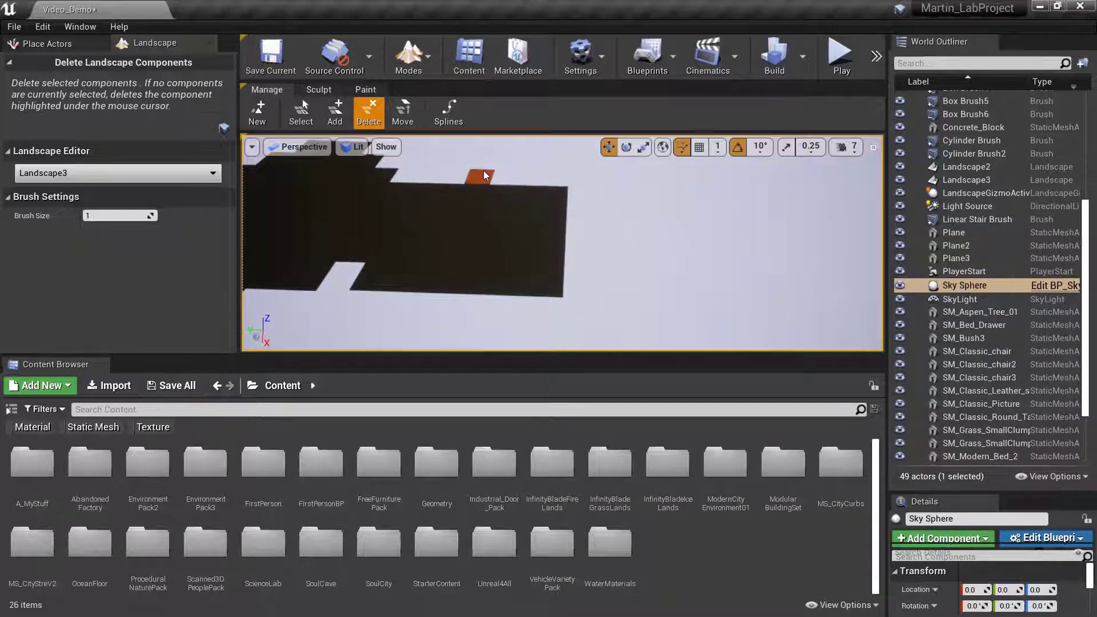
{"action": "left_click", "coordinate": [483, 174]}
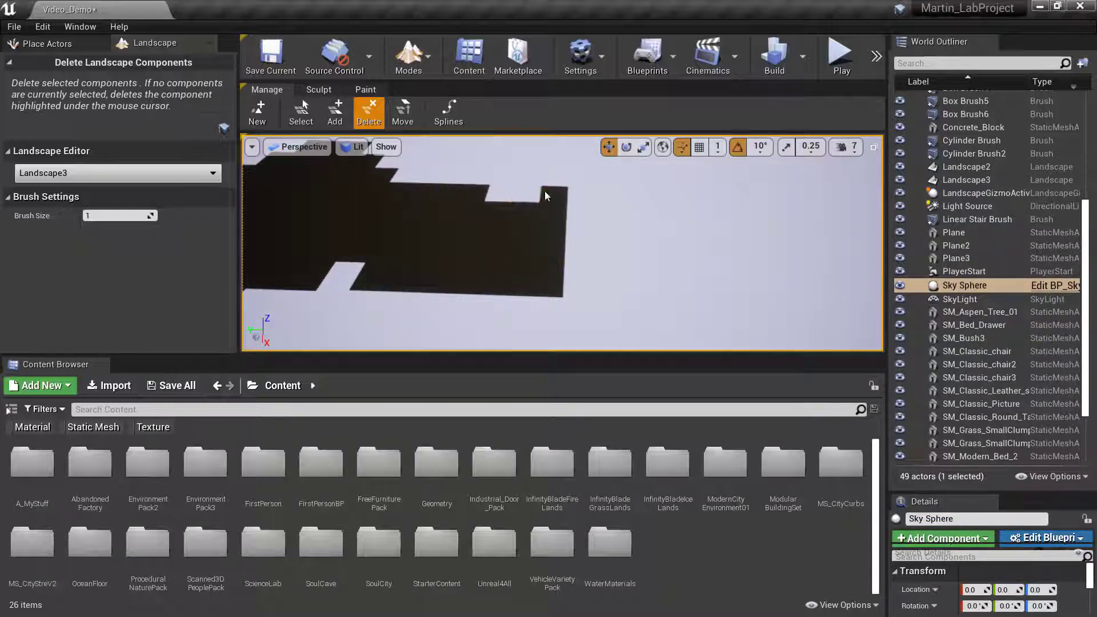
{"action": "left_click", "coordinate": [555, 212]}
{"action": "left_click", "coordinate": [557, 237]}
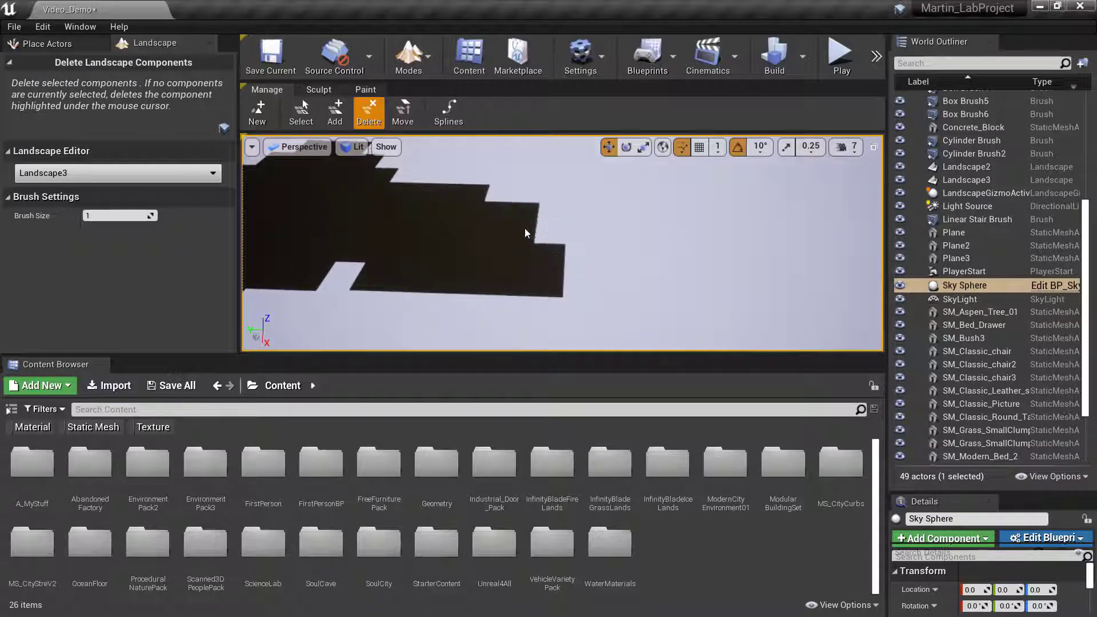
{"action": "left_click", "coordinate": [521, 215]}
Delete the bridge's front component and the second landscape's front row components except the outer two
{"action": "right_click_drag", "start_coordinate": [466, 214], "coordinate": [384, 178]}
{"action": "left_click", "coordinate": [579, 290]}
{"action": "mouse_move", "coordinate": [603, 277]}
{"action": "right_mouse_down"}
{"action": "mouse_move", "coordinate": [597, 302]}
{"action": "mouse_move", "coordinate": [617, 269]}
{"action": "right_mouse_up"}
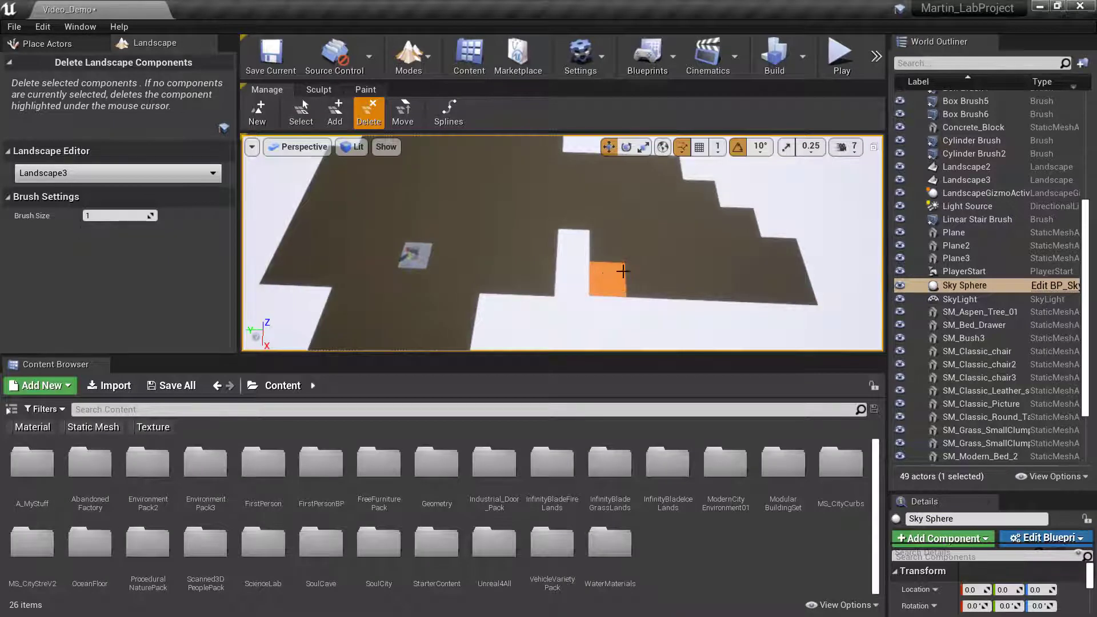
{"action": "left_click", "coordinate": [688, 279]}
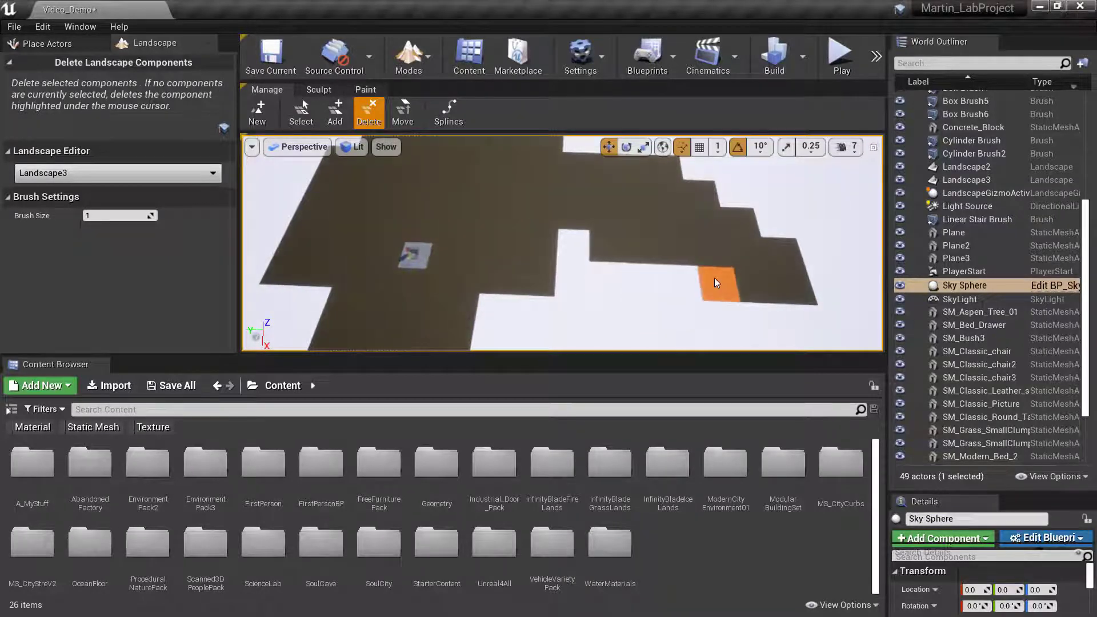
{"action": "left_click", "coordinate": [714, 278]}
Delete the rear component of the bridge to narrow the connection between the two landscapes
{"action": "right_click_drag", "start_coordinate": [792, 291], "coordinate": [804, 288]}
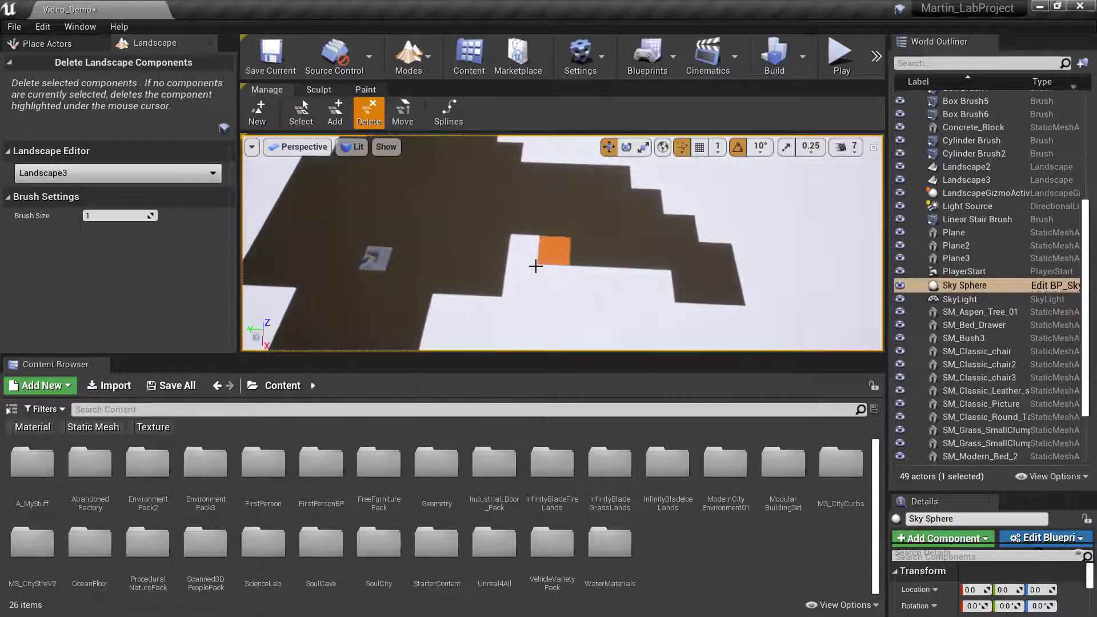
{"action": "right_click_drag", "start_coordinate": [534, 264], "coordinate": [529, 258]}
{"action": "left_click", "coordinate": [532, 190]}
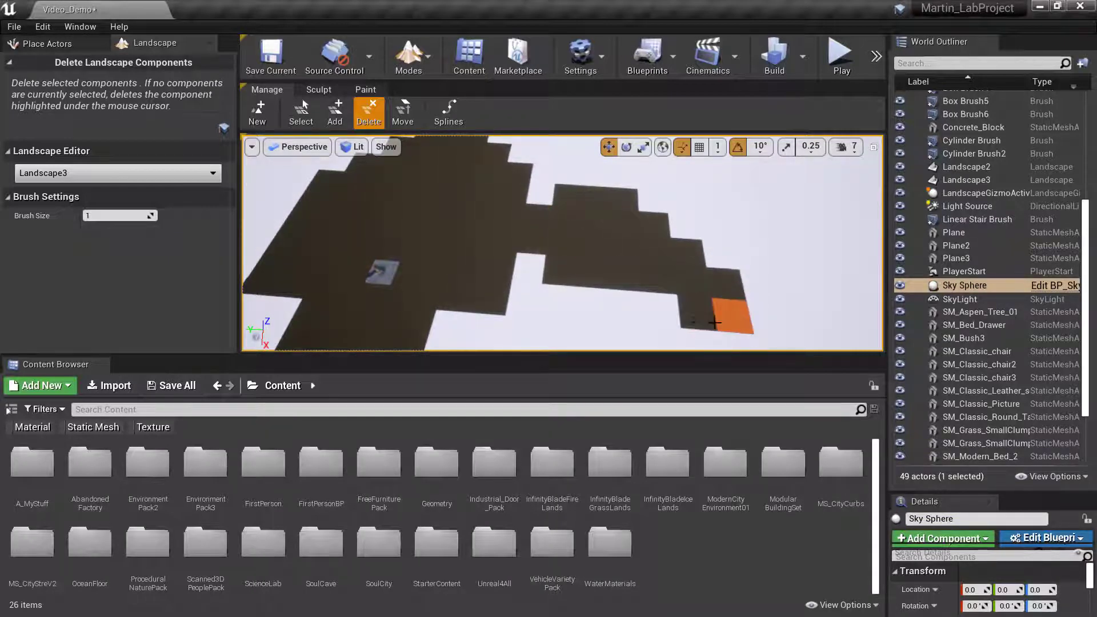
Enlarge the viewport by shrinking the Content Browser, and frame both connected landscapes from above
{"action": "mouse_move", "coordinate": [659, 289]}
{"action": "right_mouse_down"}
{"action": "mouse_move", "coordinate": [637, 289]}
{"action": "mouse_move", "coordinate": [594, 251]}
{"action": "mouse_move", "coordinate": [591, 309]}
{"action": "mouse_move", "coordinate": [617, 280]}
{"action": "mouse_move", "coordinate": [634, 298]}
{"action": "mouse_move", "coordinate": [645, 291]}
{"action": "right_mouse_up"}
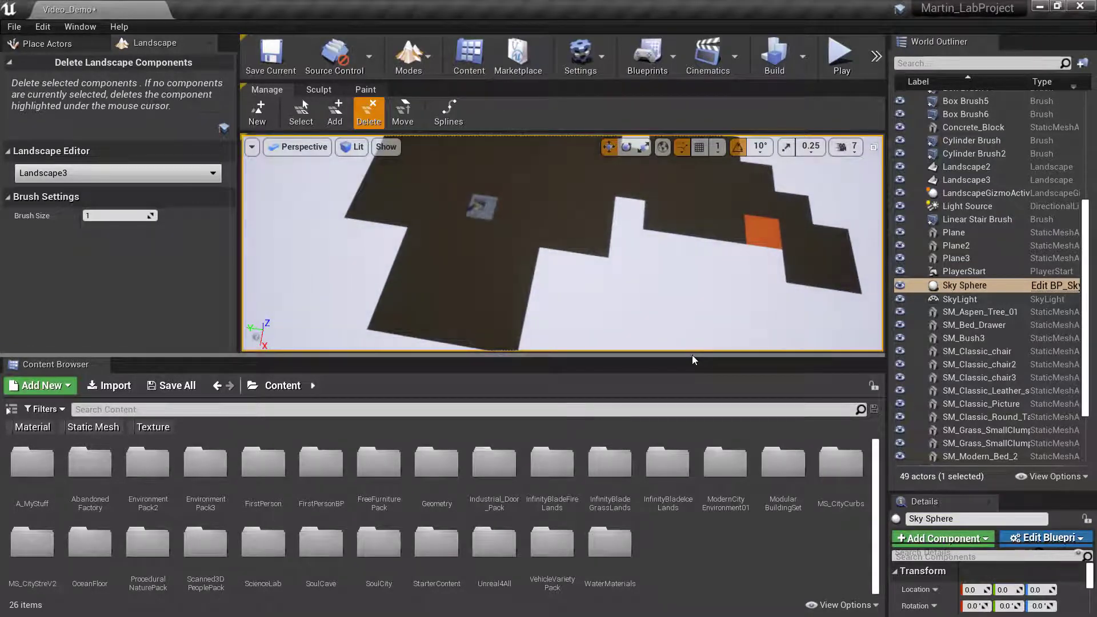
{"action": "left_click_drag", "start_coordinate": [694, 358], "coordinate": [694, 506]}
{"action": "mouse_move", "coordinate": [649, 468]}
{"action": "right_mouse_down"}
{"action": "mouse_move", "coordinate": [622, 440]}
{"action": "mouse_move", "coordinate": [657, 486]}
{"action": "mouse_move", "coordinate": [652, 440]}
{"action": "mouse_move", "coordinate": [643, 446]}
{"action": "mouse_move", "coordinate": [541, 381]}
{"action": "right_mouse_up"}
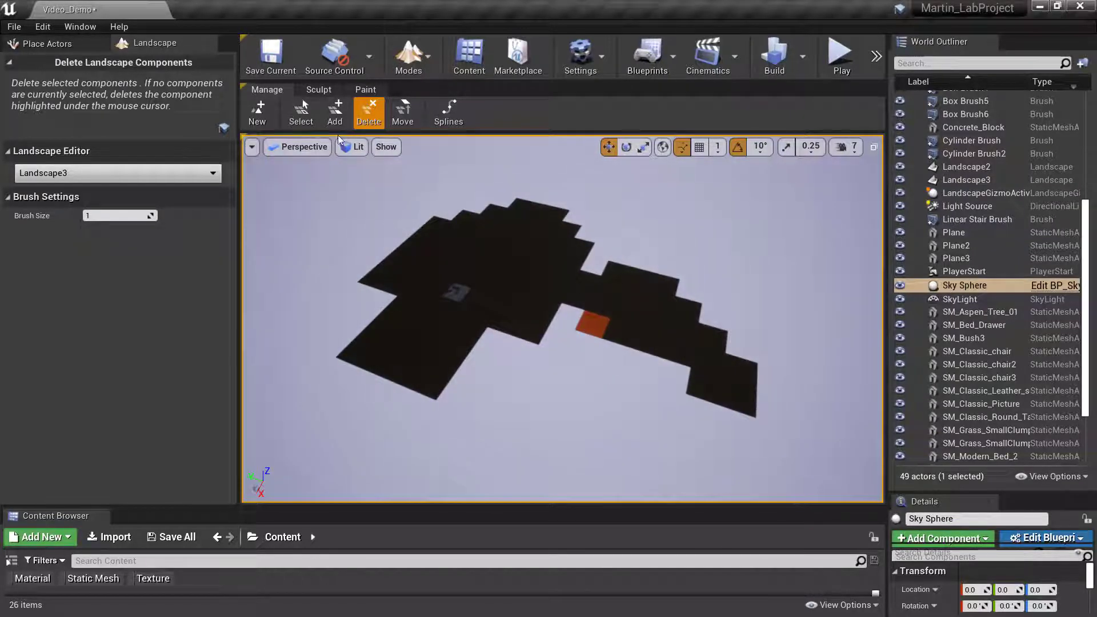